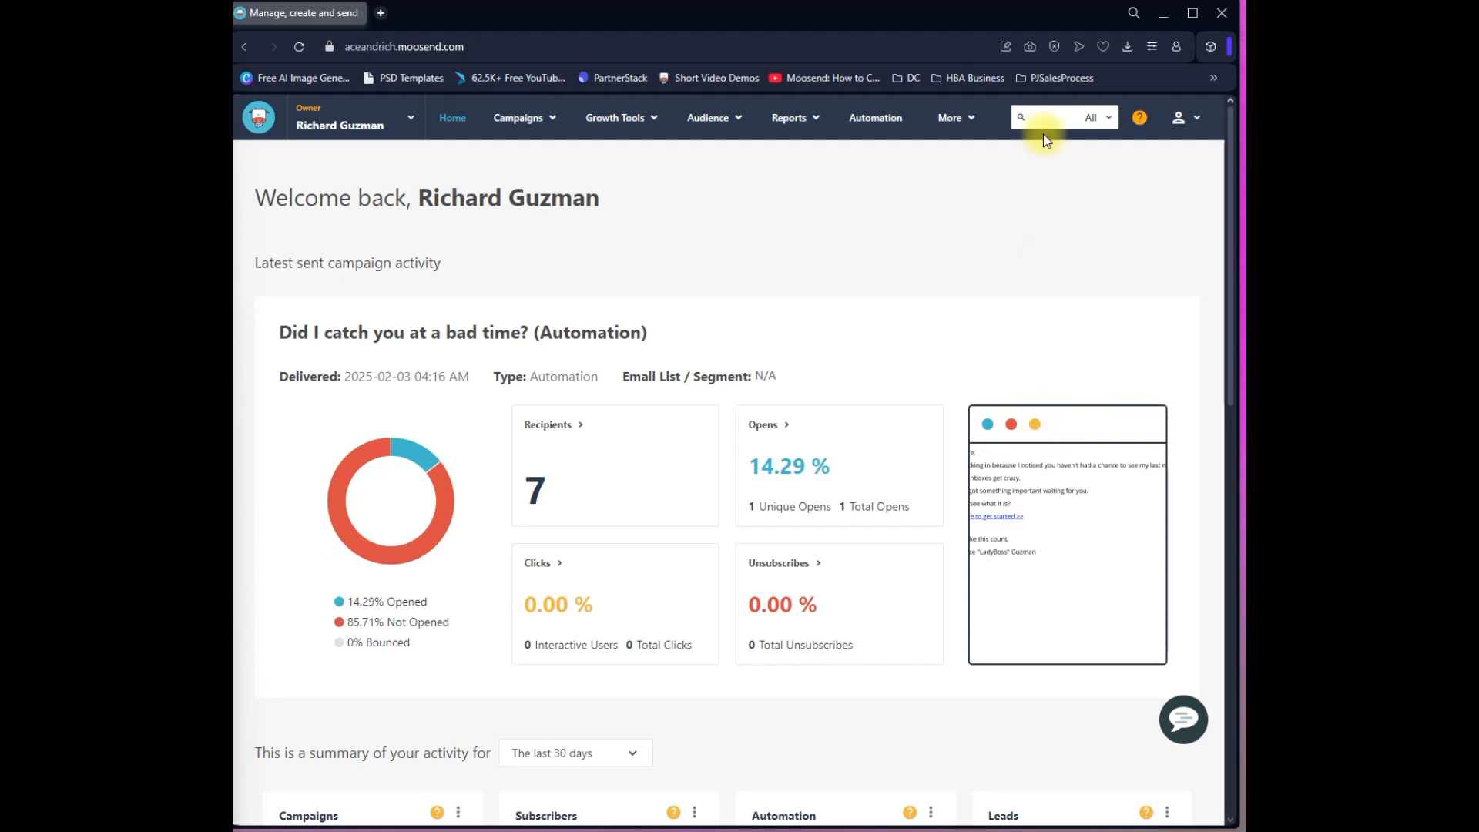
- Create a new regular campaign from the Regular campaigns list, with HTML as its campaign type
{"action": "left_click", "coordinate": [529, 126]}
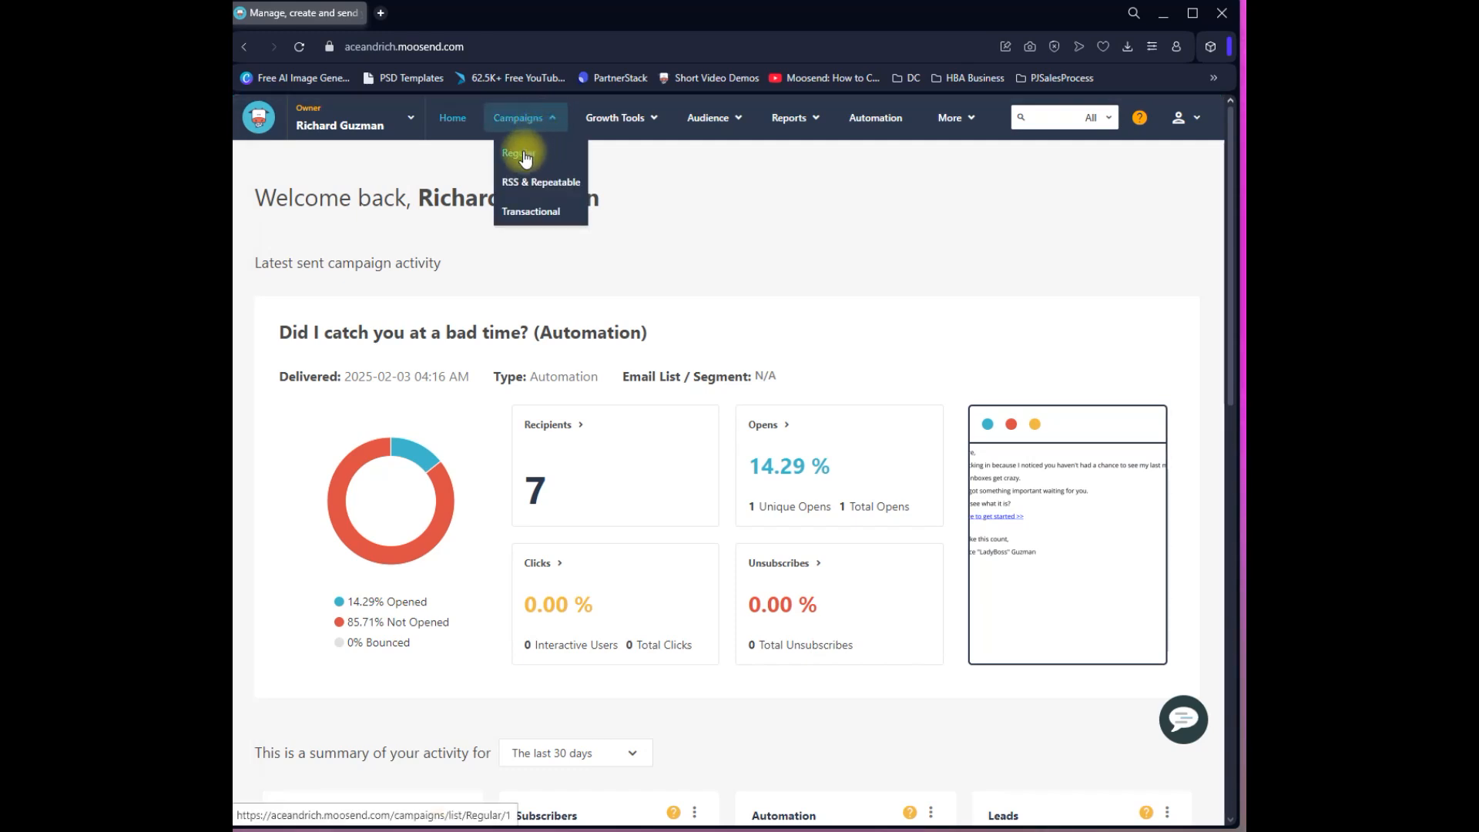
{"action": "left_click", "coordinate": [525, 154]}
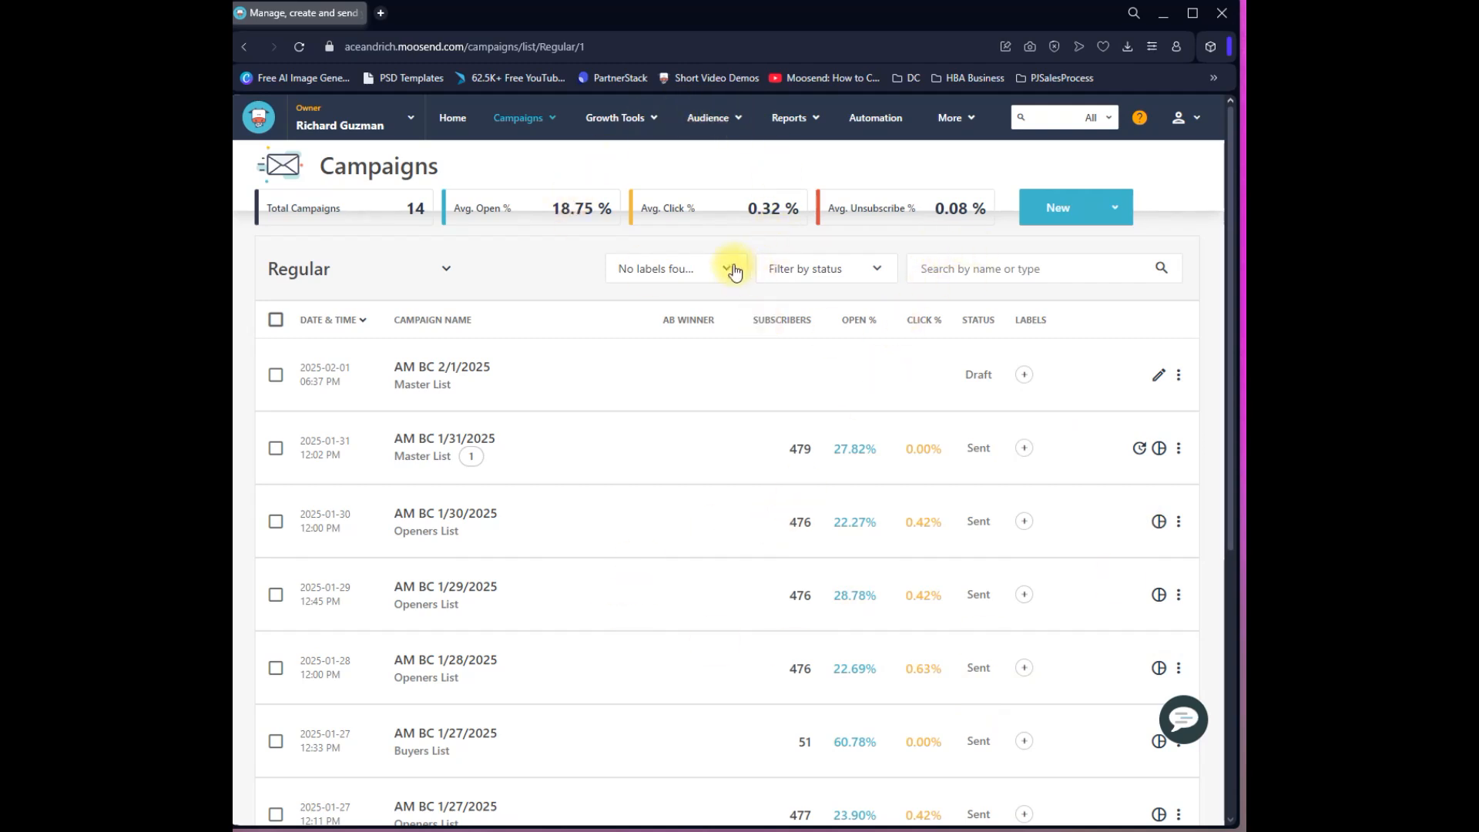
{"action": "left_click", "coordinate": [1092, 212]}
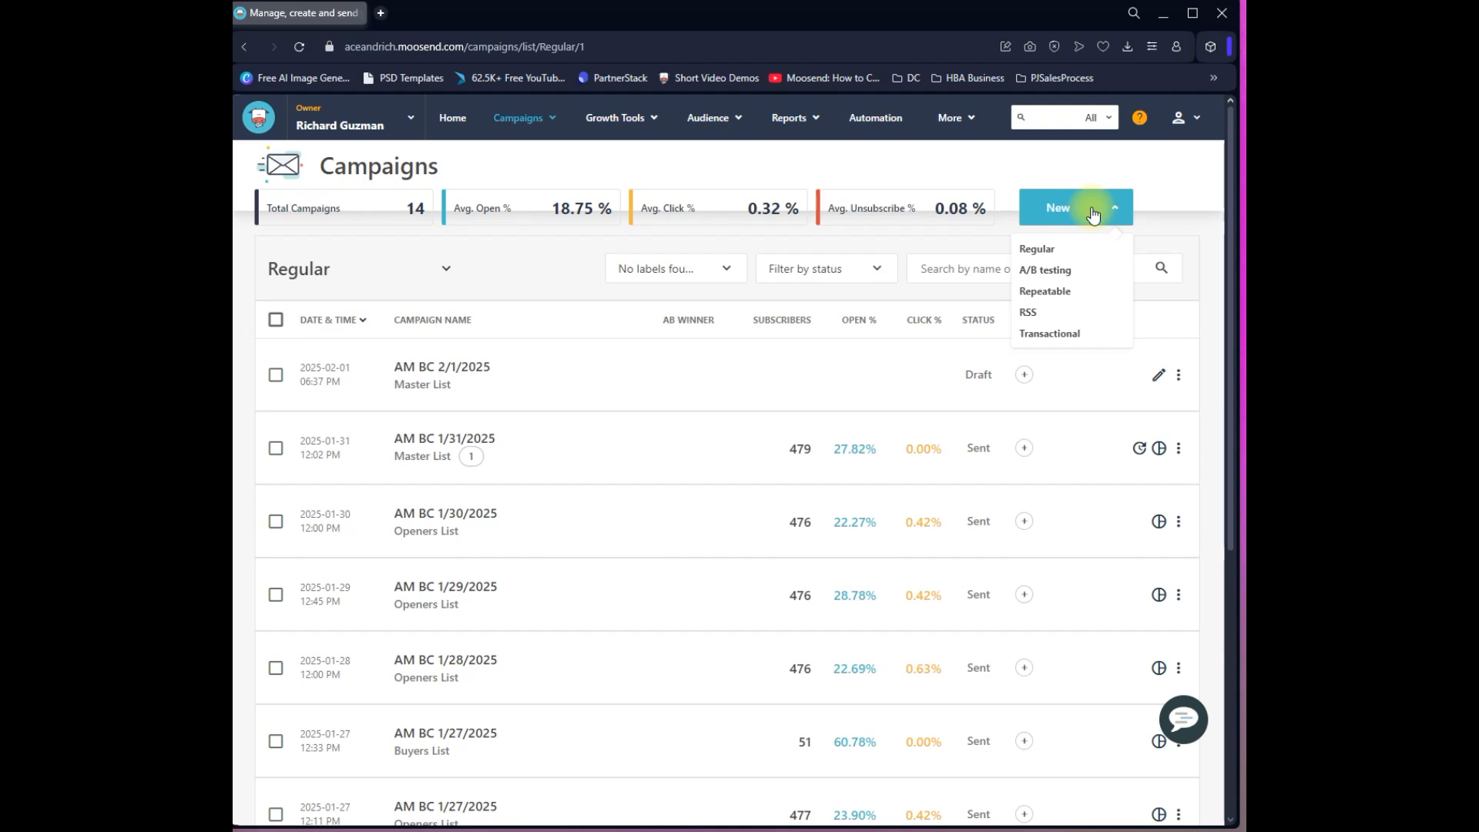
{"action": "left_click", "coordinate": [1036, 249]}
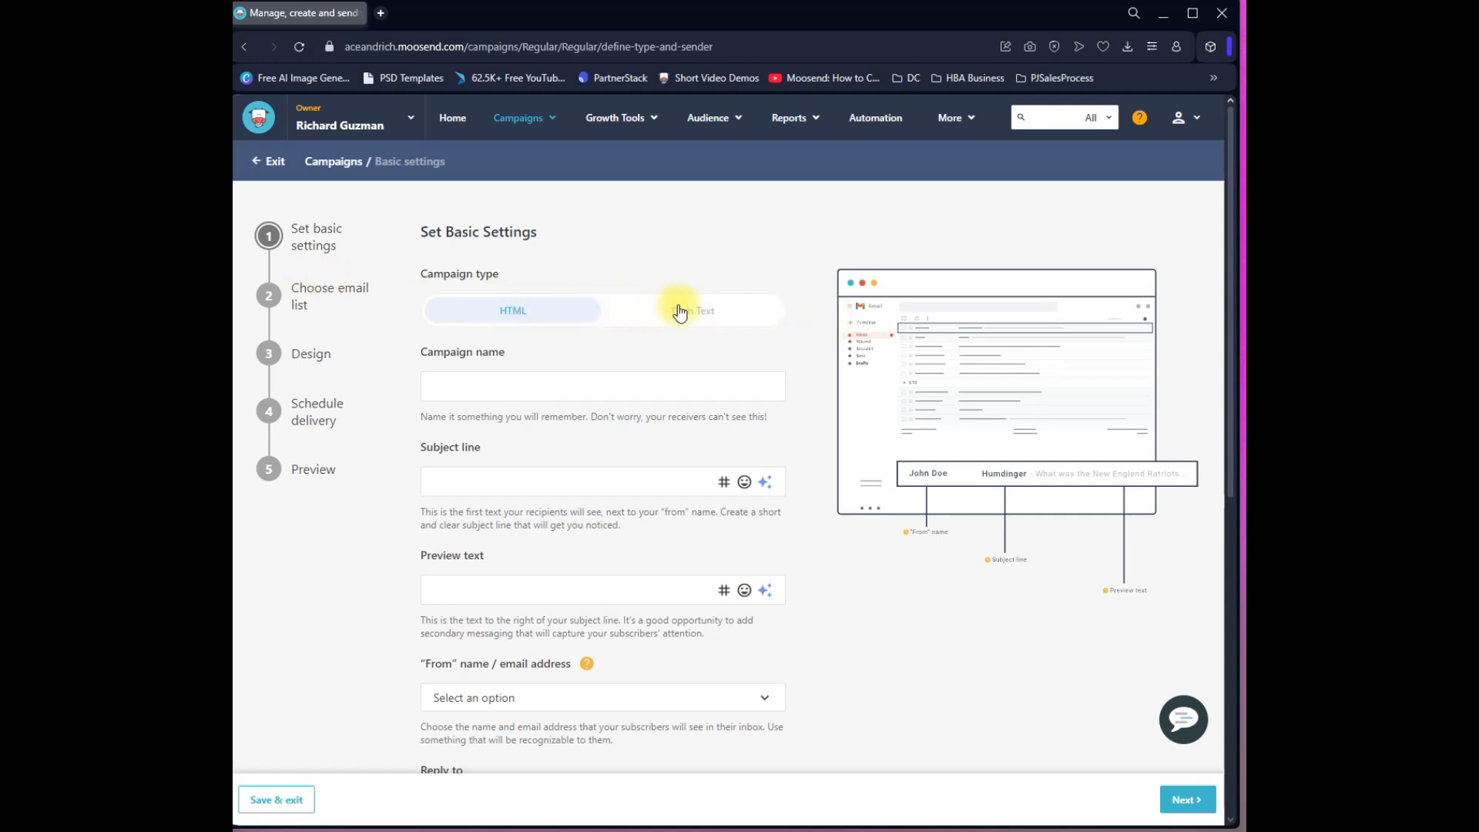
{"action": "left_click", "coordinate": [705, 323]}
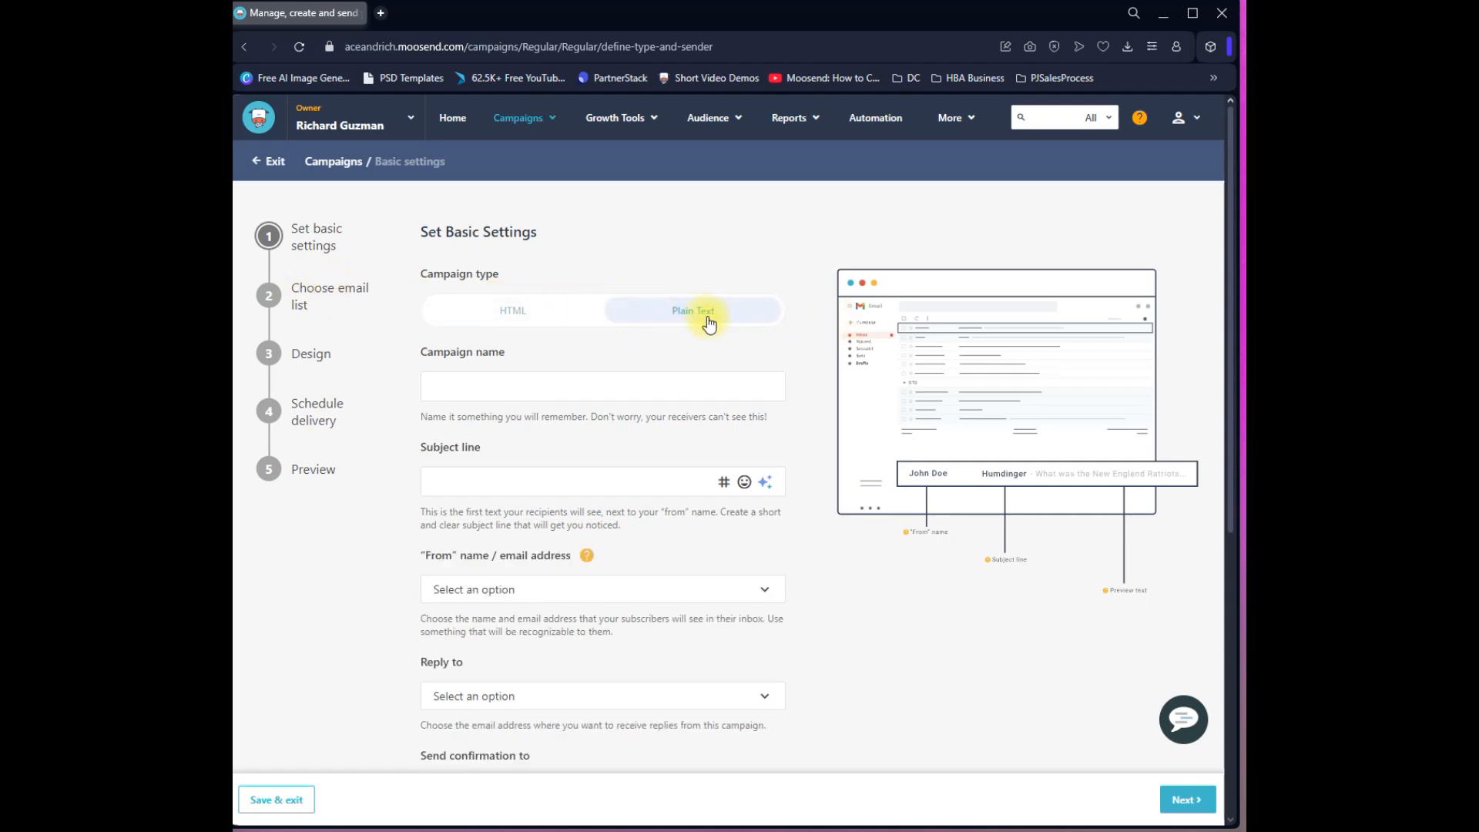
{"action": "left_click", "coordinate": [507, 318]}
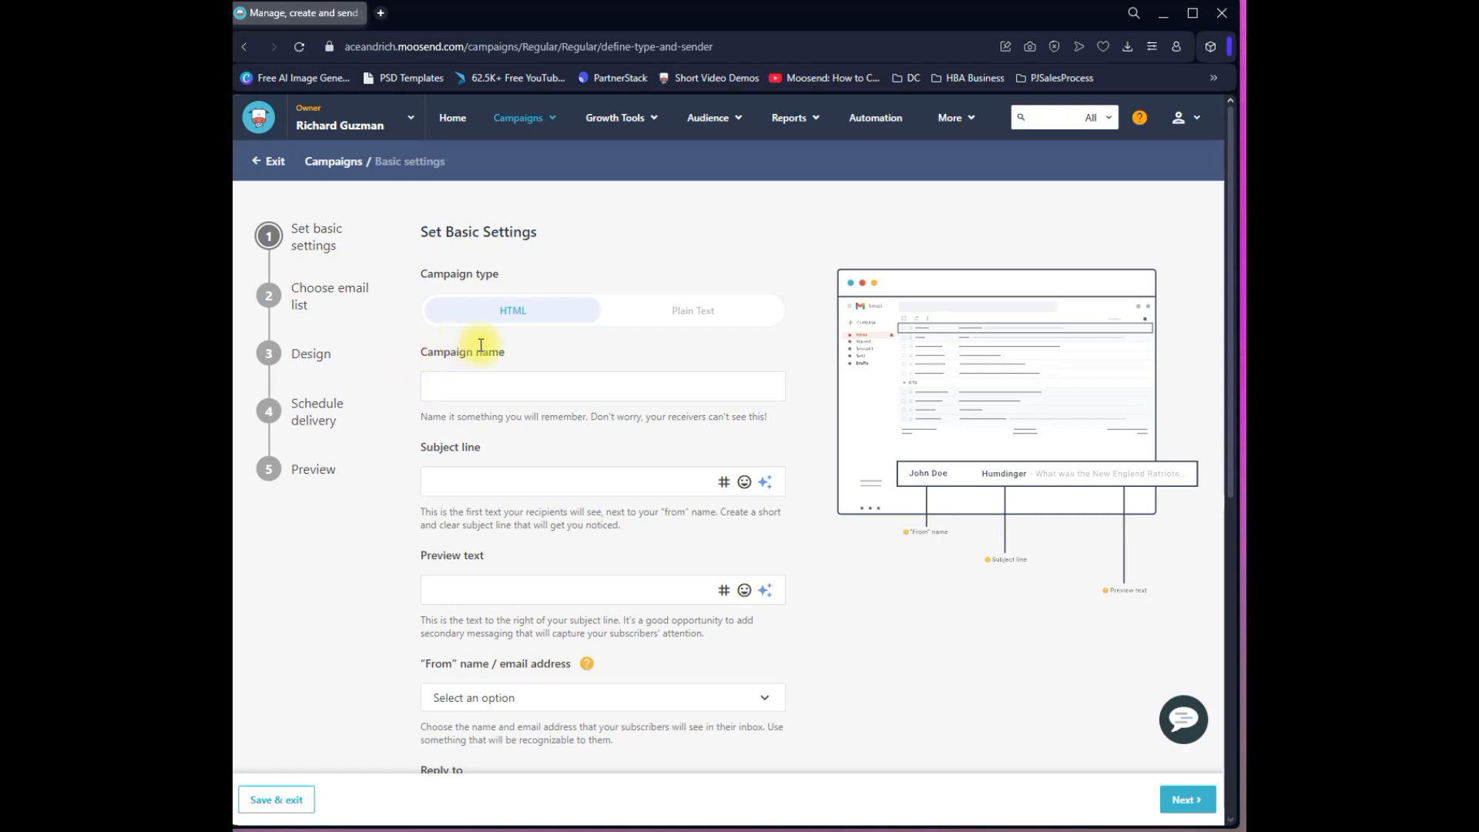
- Name the campaign "AM BC 2/3/2025"
{"action": "left_click_drag", "start_coordinate": [516, 353], "coordinate": [421, 358]}
{"action": "left_click", "coordinate": [447, 386]}
{"action": "type", "text": "A"}
{"action": "type", "text": "l"}
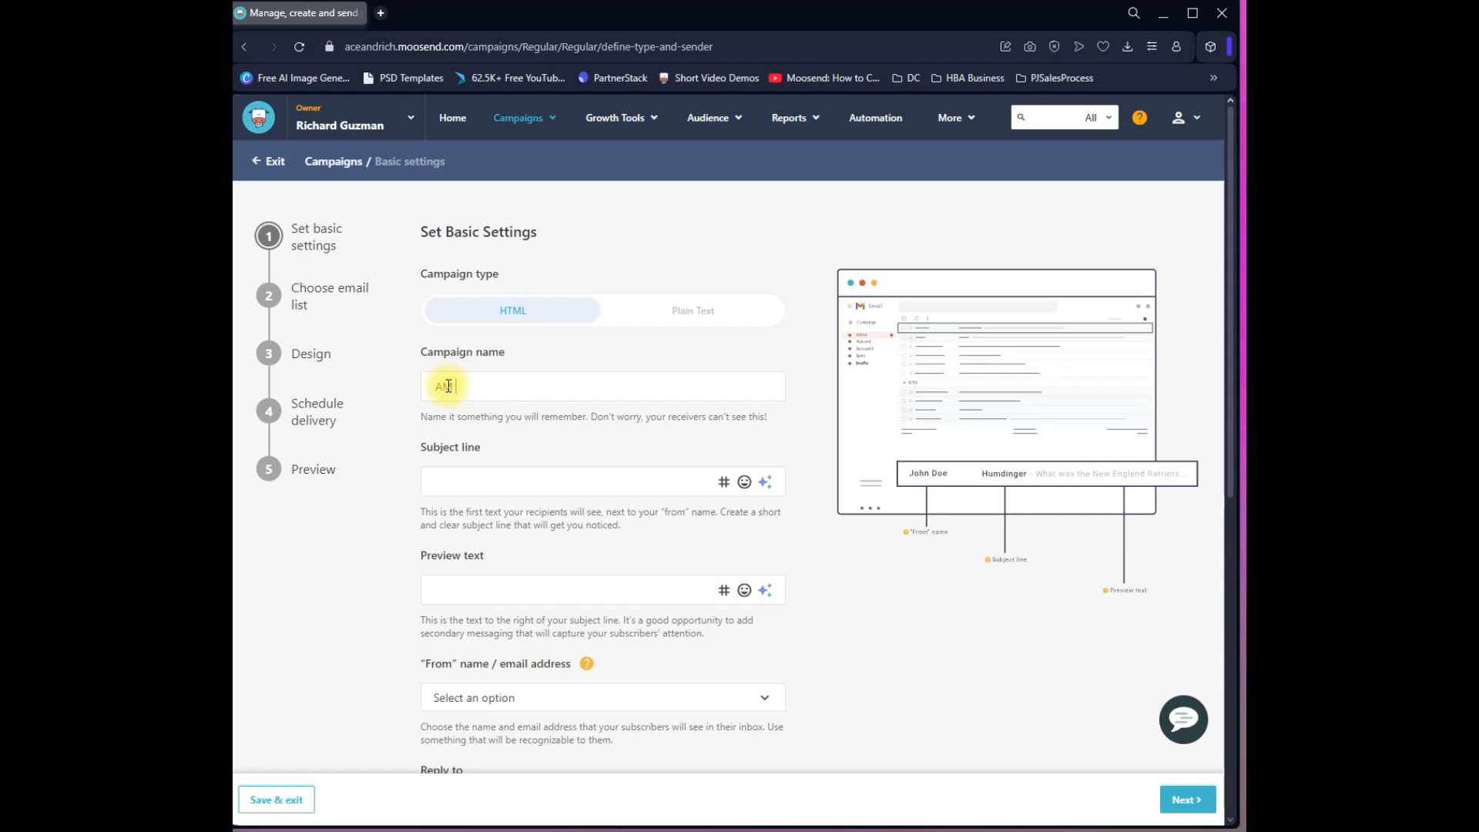
{"action": "type", "text": "BC"}
{"action": "type", "text": "2/3/2025"}
- Enter the subject line "From Motel 6 to Puerto Rico (the truth about transformation)"
{"action": "left_click", "coordinate": [480, 481]}
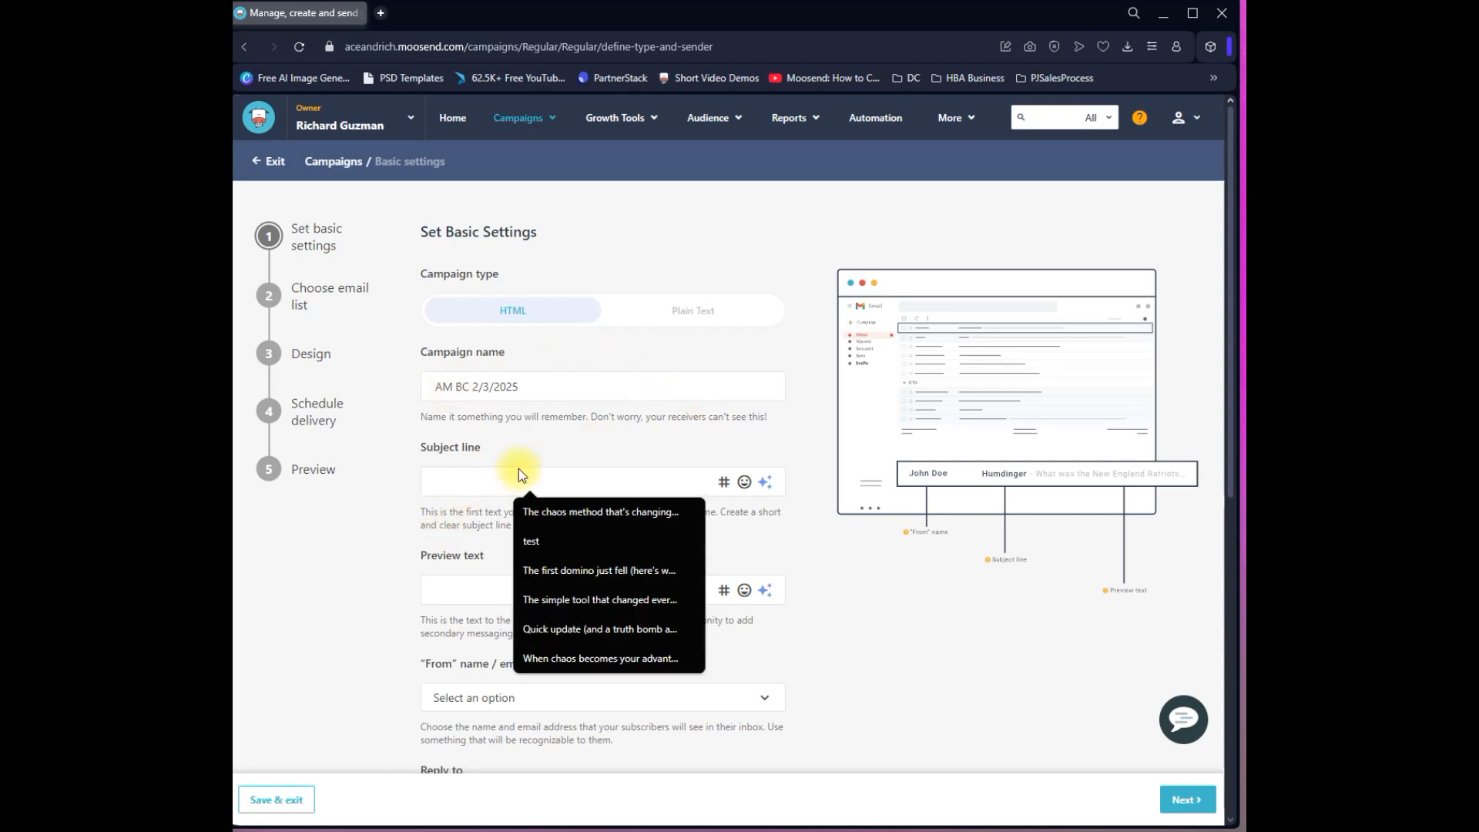
{"action": "left_click", "coordinate": [399, 516]}
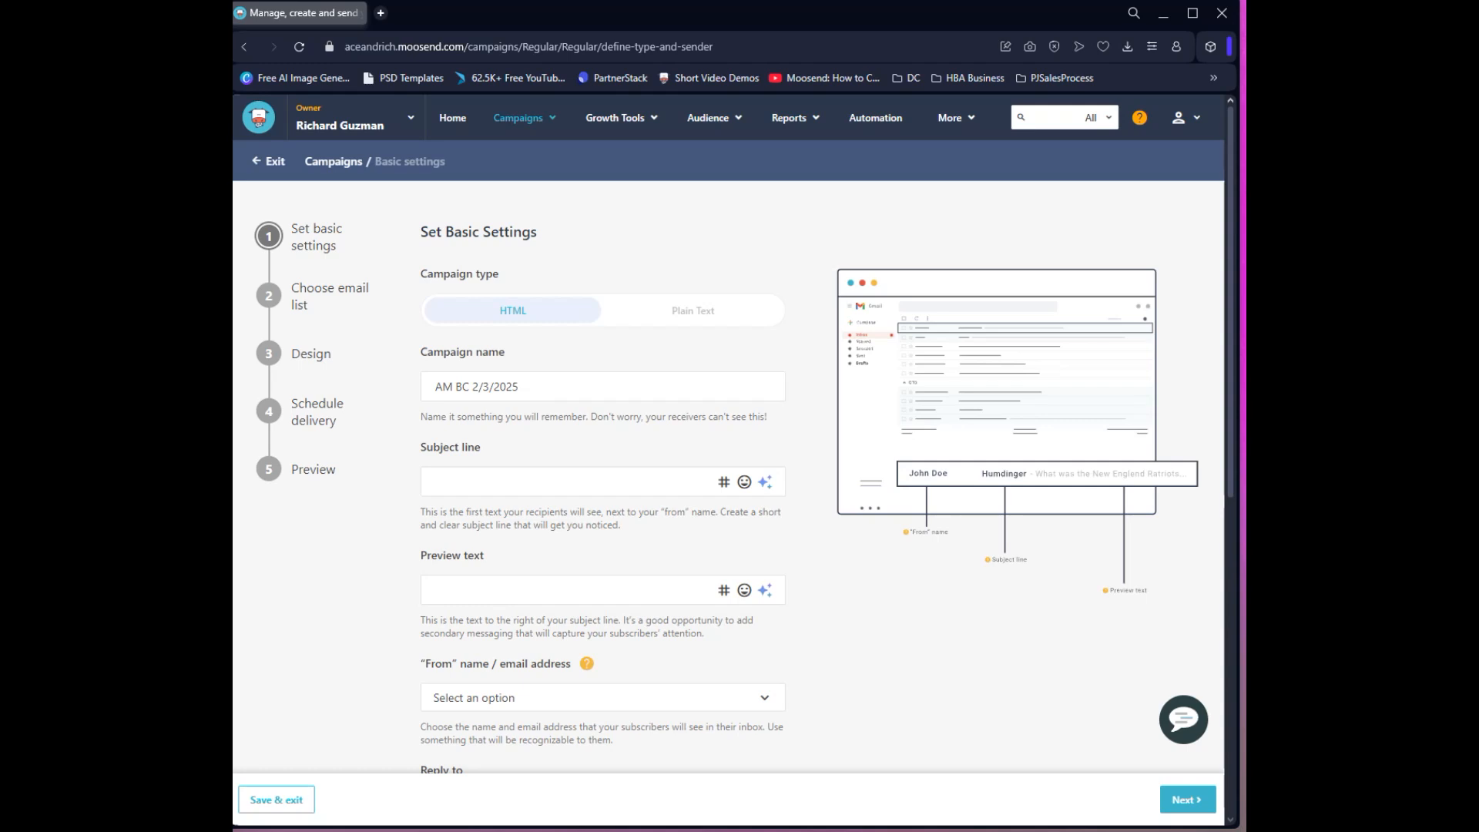
{"action": "left_click", "coordinate": [465, 476]}
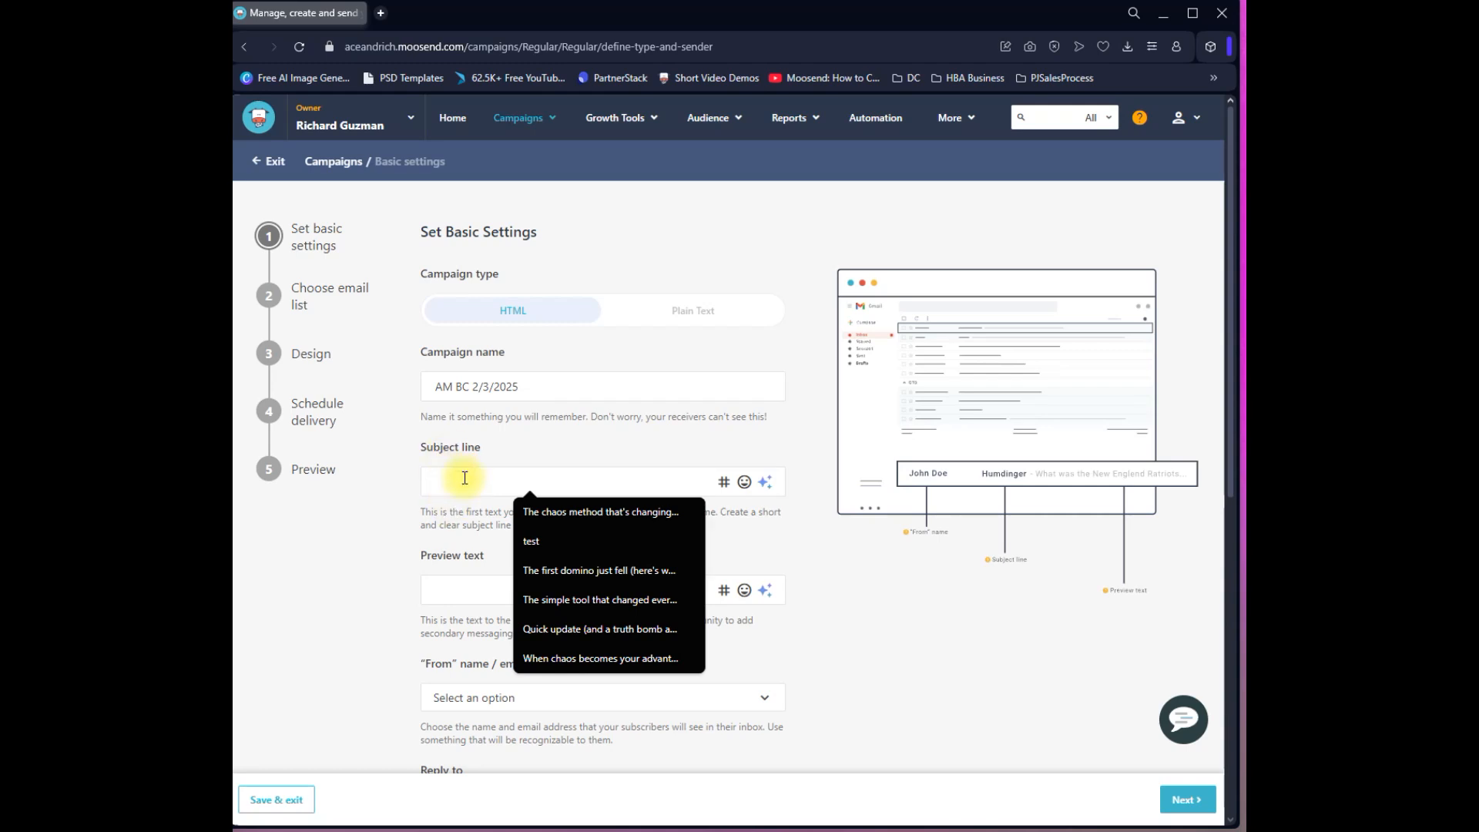
{"action": "type", "text": "Fro"}
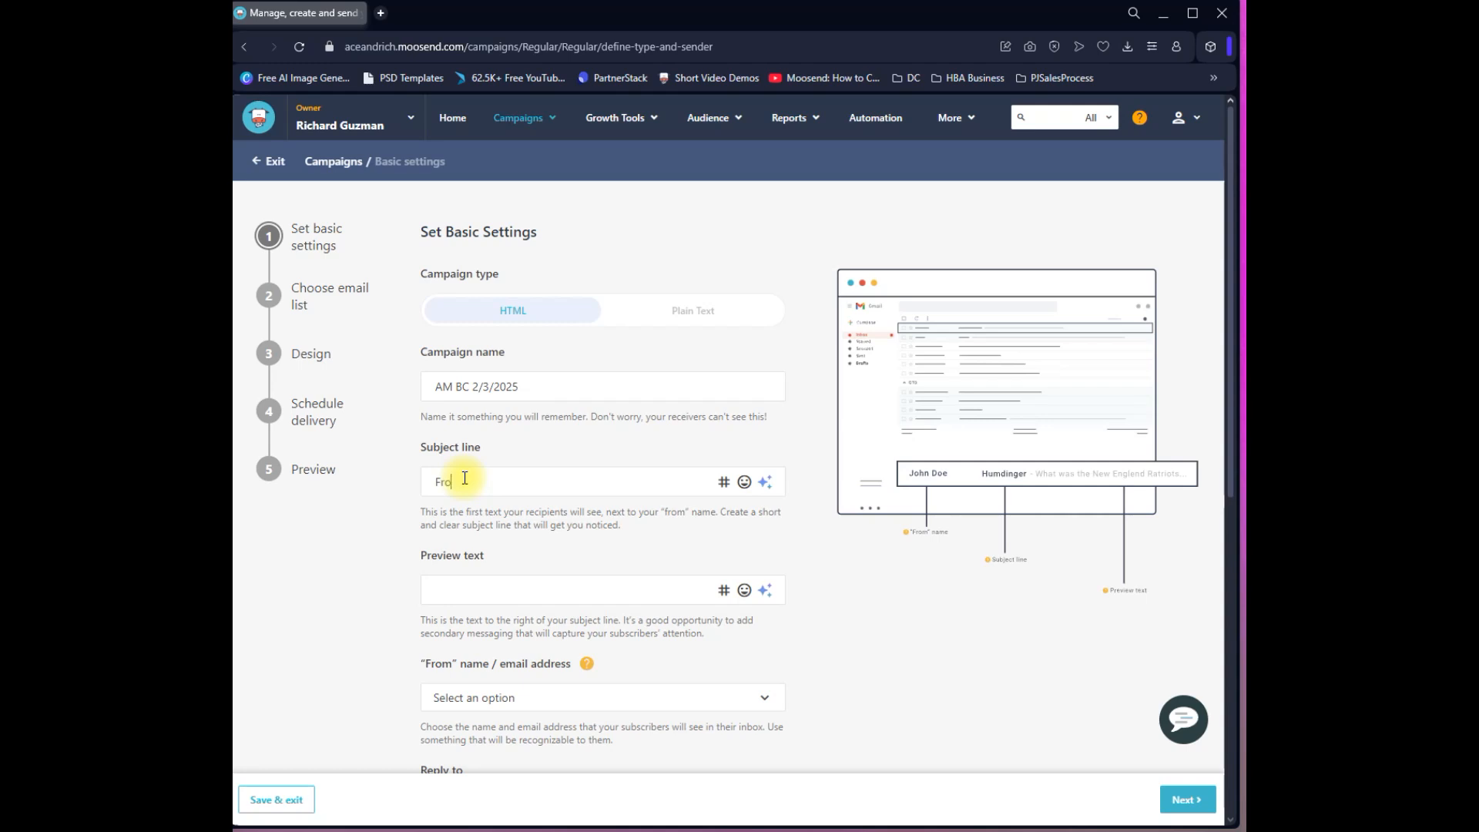
{"action": "type", "text": "m Motel 6 to Puerto Rico (the truth about tran"}
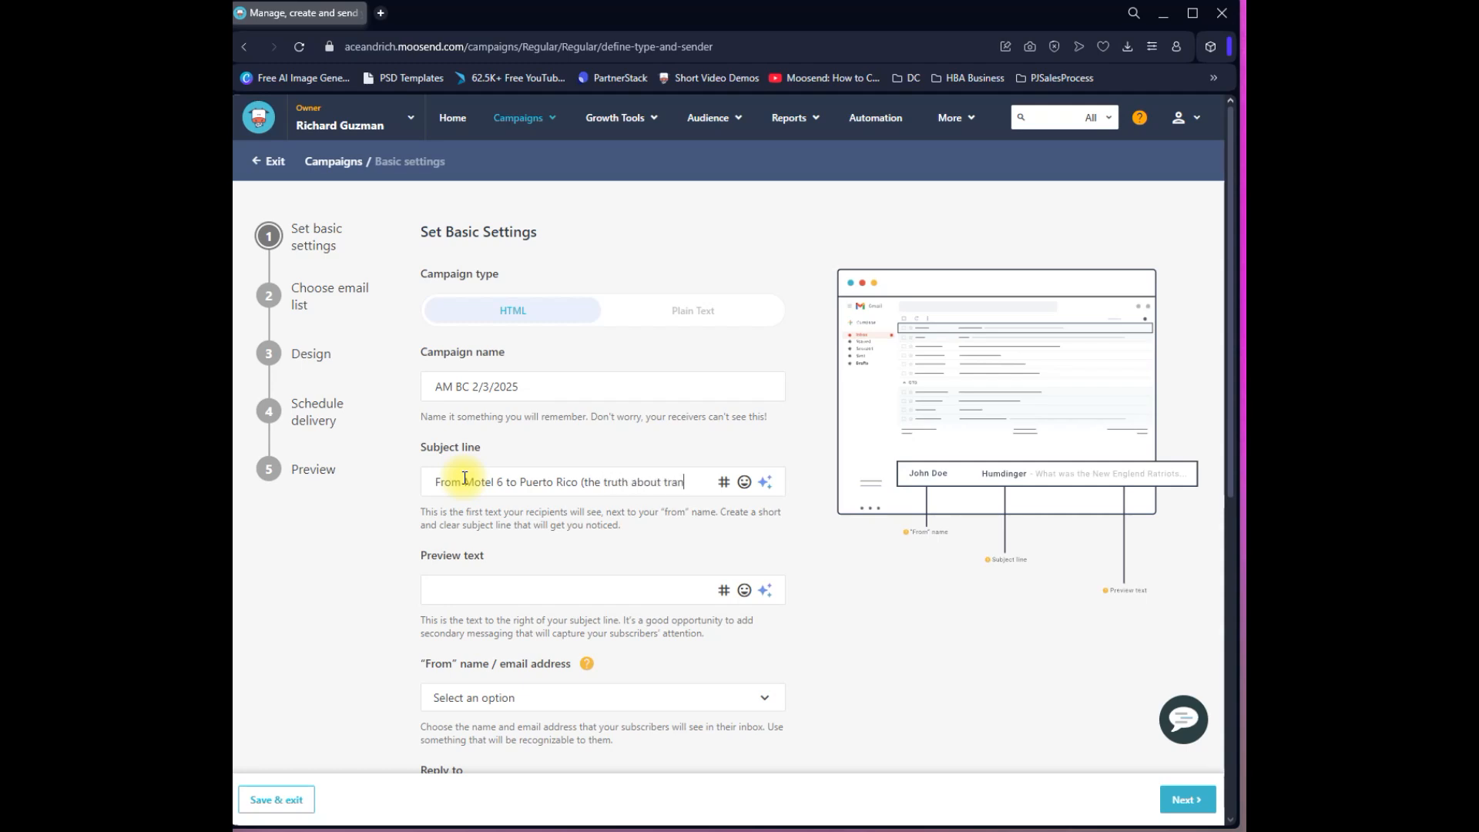
{"action": "type", "text": "sformation"}
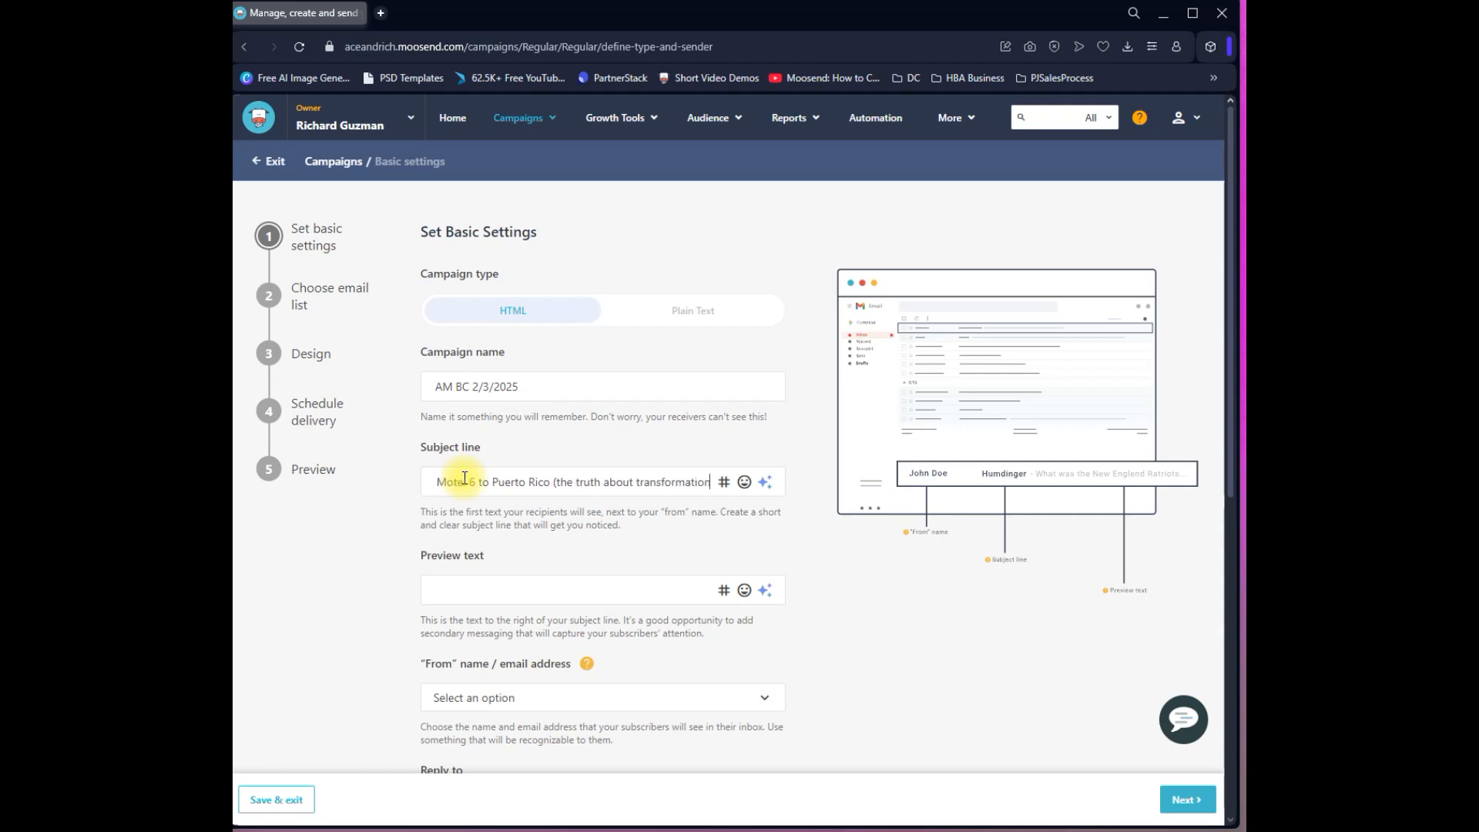
{"action": "type", "text": ")"}
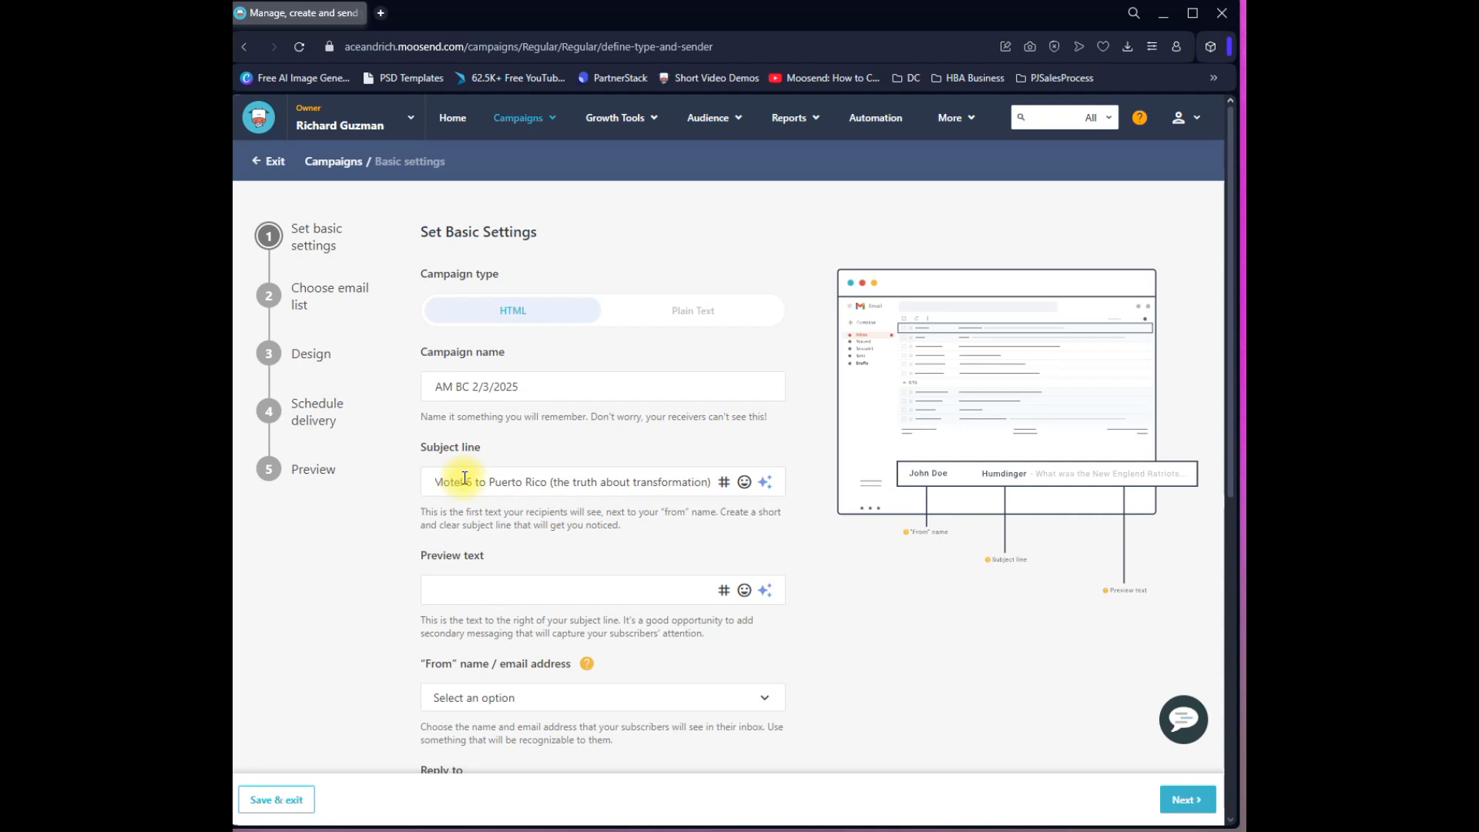
- Enter the preview text "What a cheap motel room taught me about real success"
{"action": "left_click", "coordinate": [471, 556]}
{"action": "left_click", "coordinate": [455, 591]}
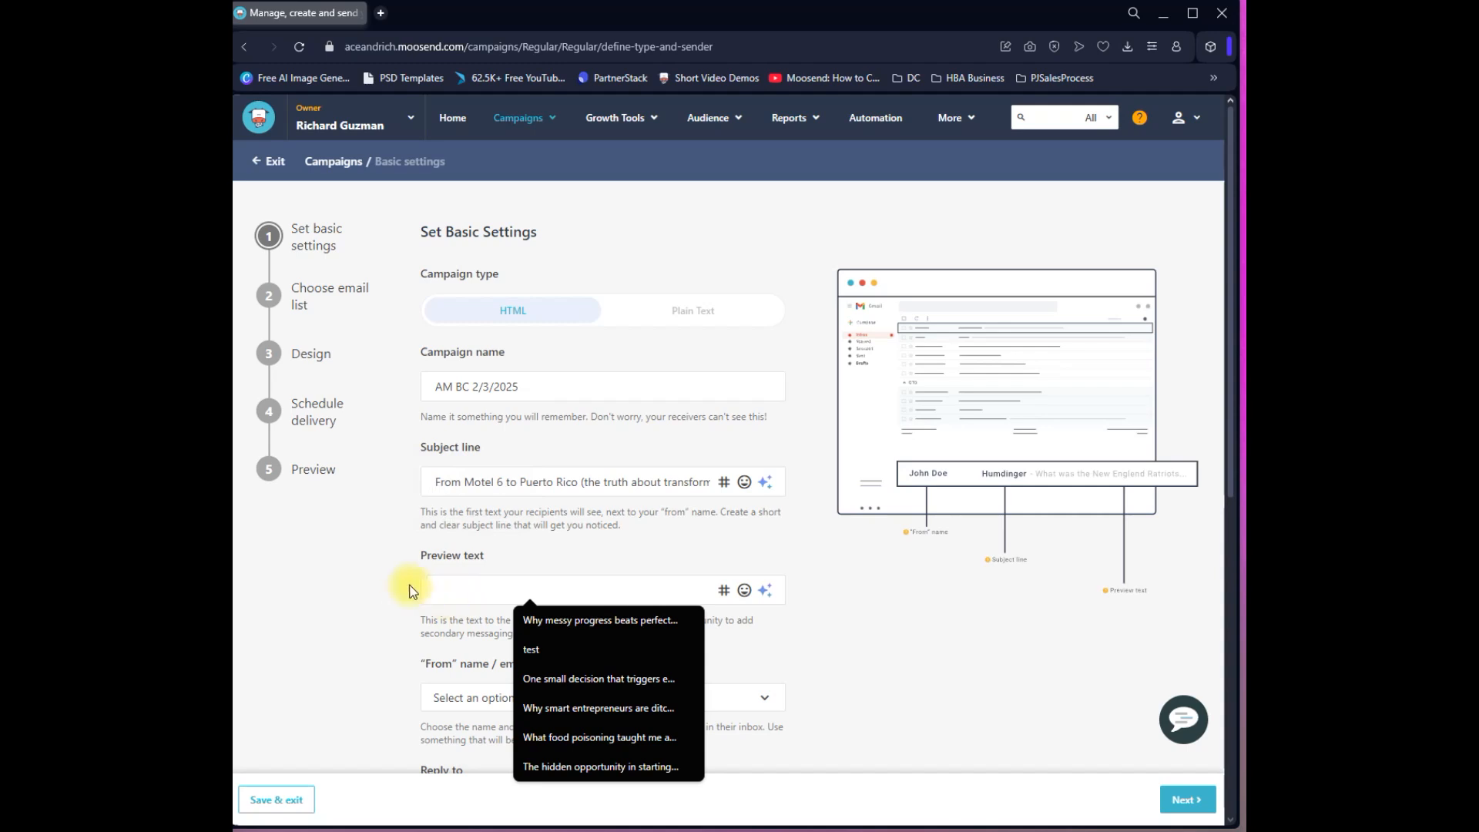
{"action": "left_click", "coordinate": [421, 580]}
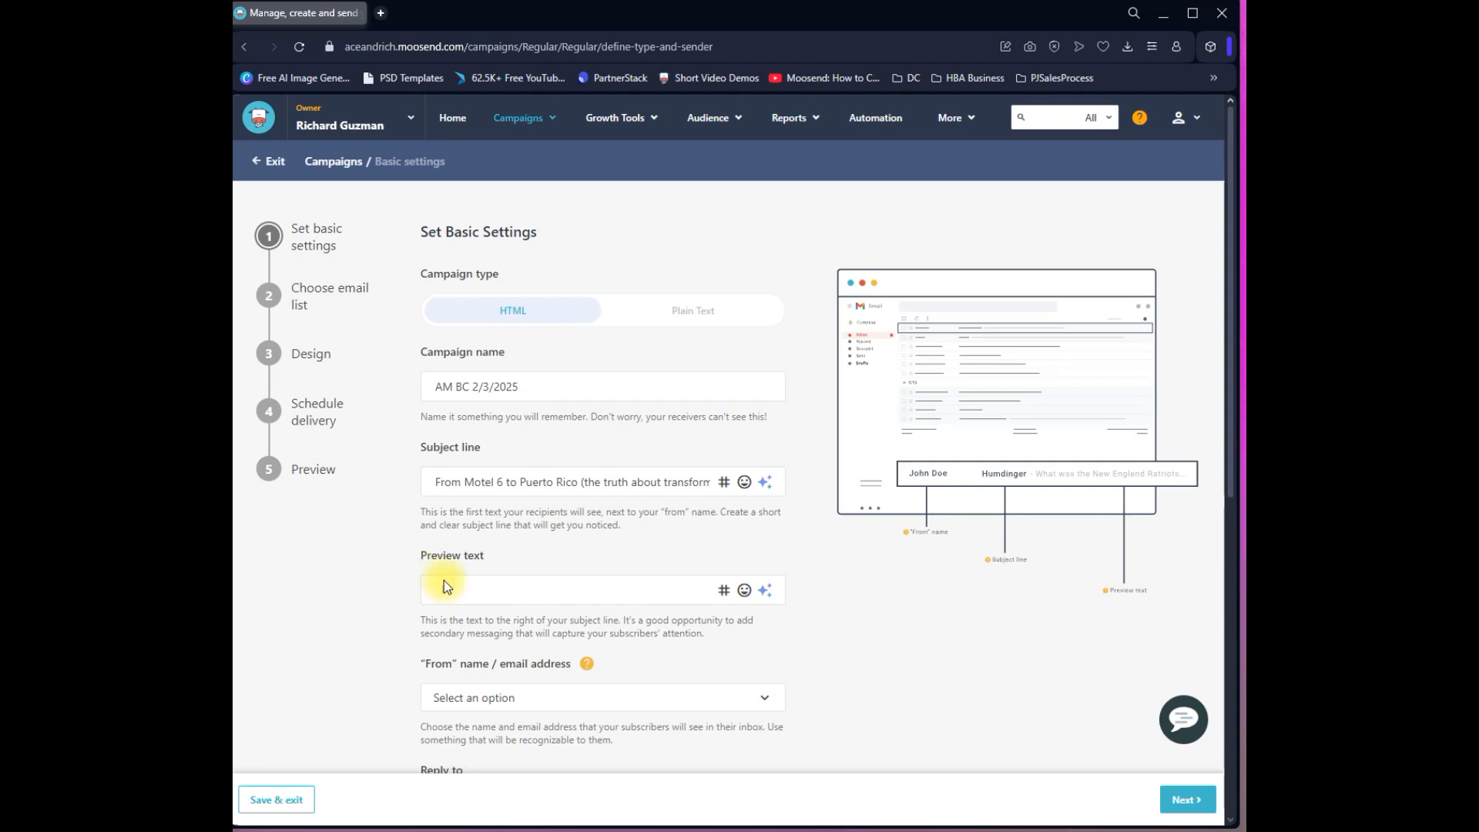
{"action": "left_click", "coordinate": [447, 586]}
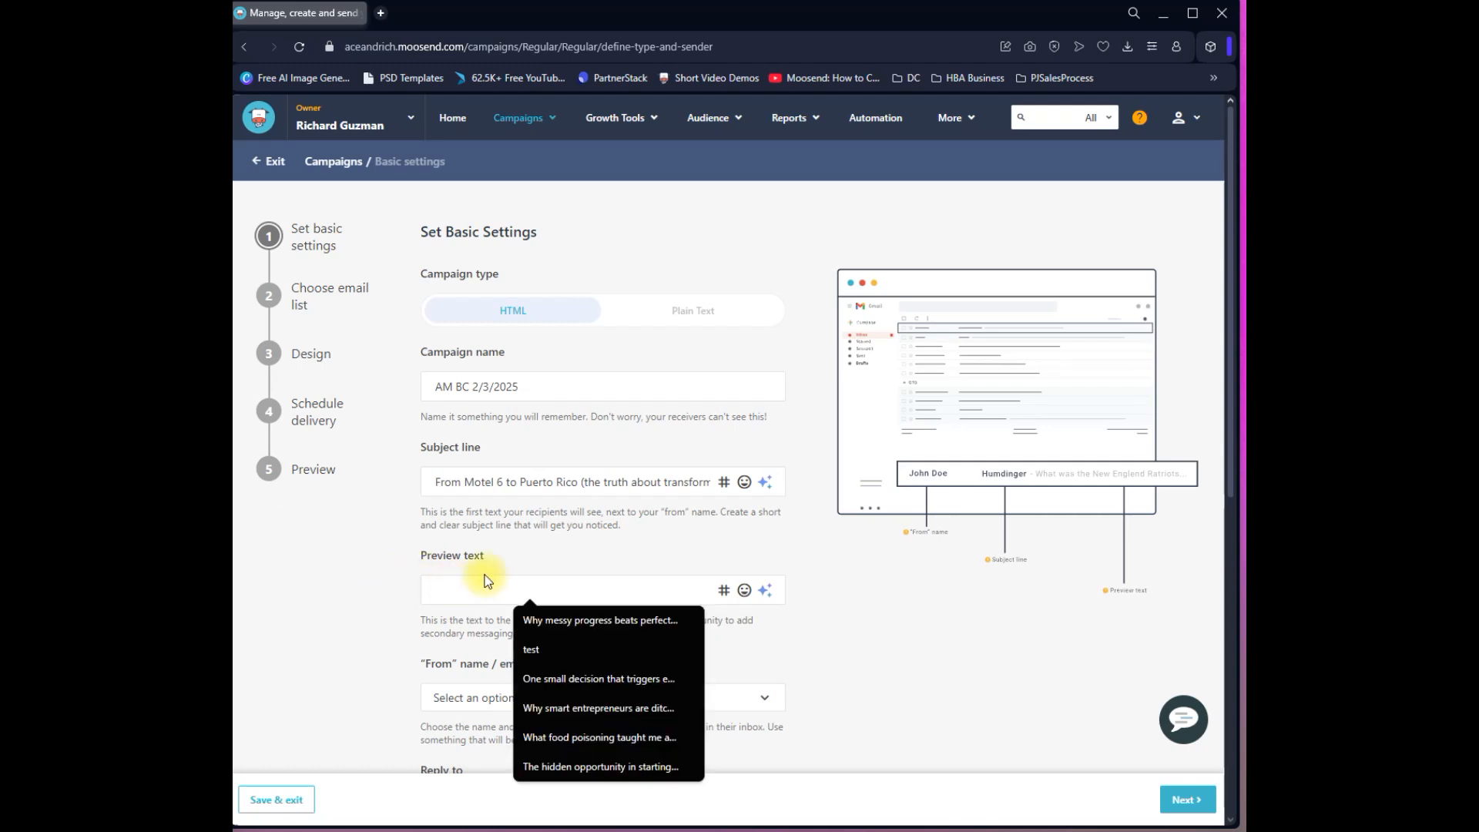
{"action": "type", "text": "What a cheap motel room taught me about real succe"}
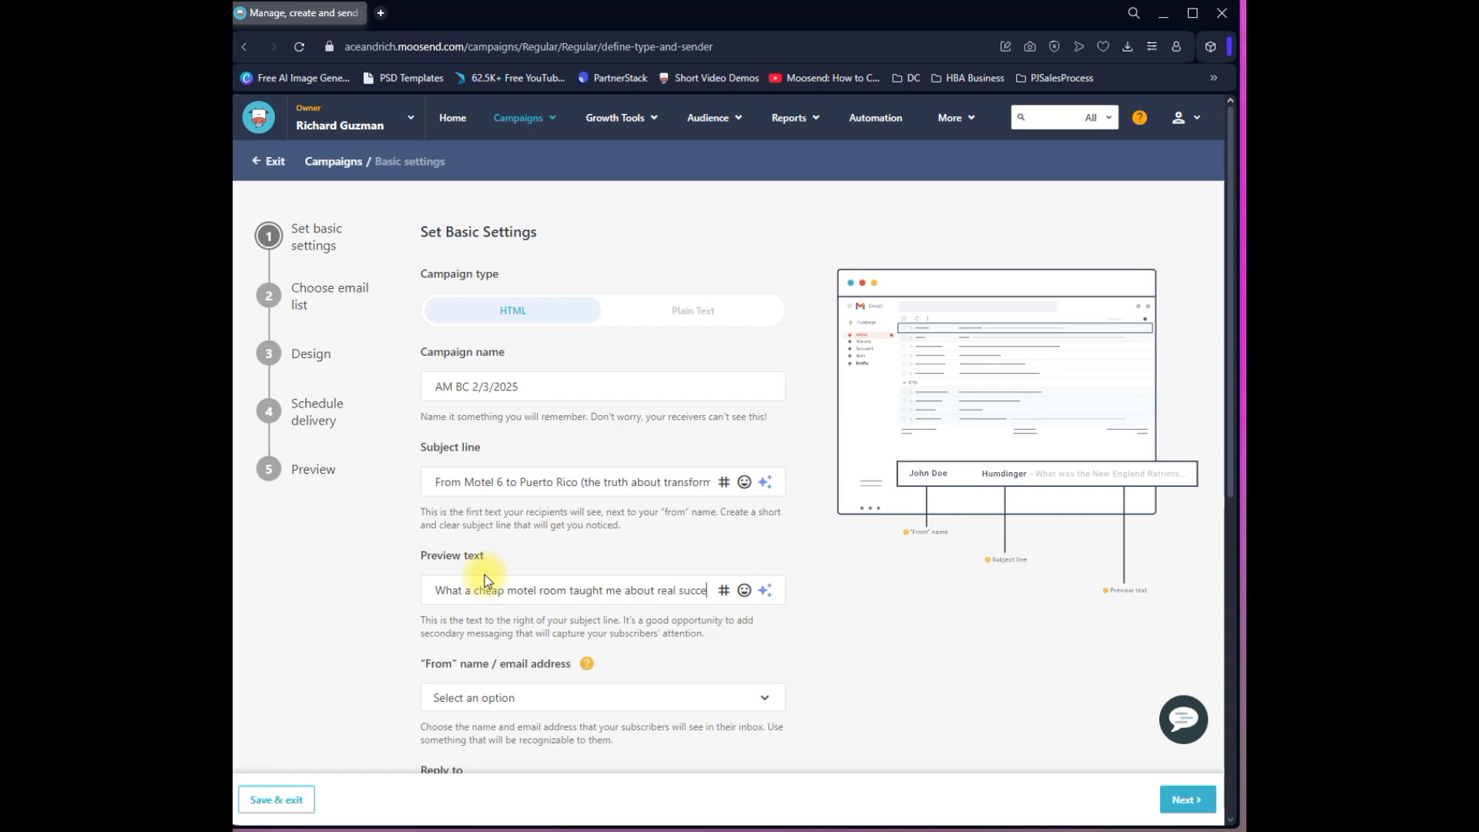
{"action": "type", "text": "ss"}
- Set the campaign's "From" name and email address to the account owner's sender identity
{"action": "scroll", "coordinate": [485, 580], "scroll_direction": "down", "scroll_amount": 3}
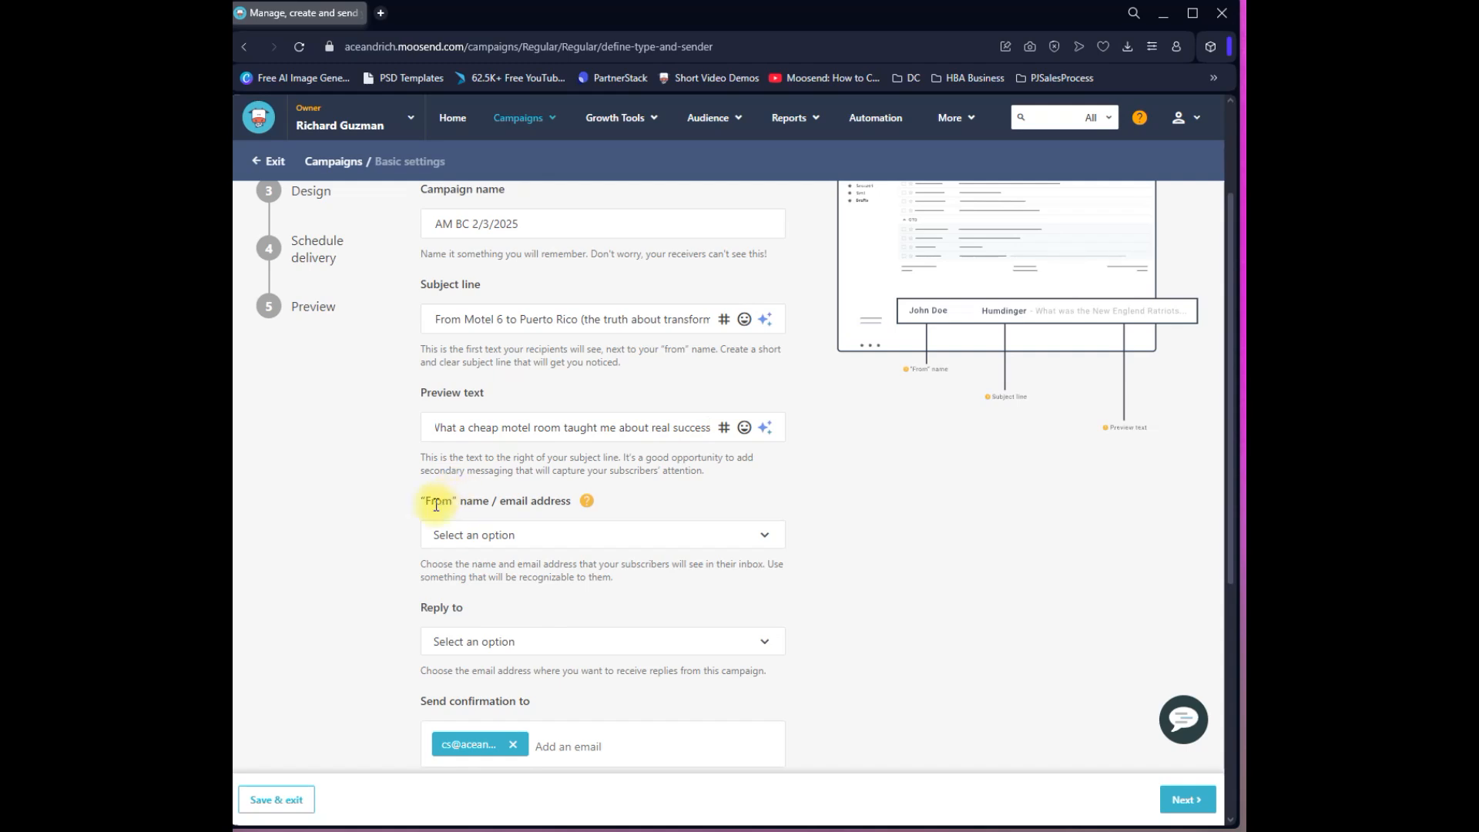
{"action": "left_click_drag", "start_coordinate": [422, 511], "coordinate": [487, 517]}
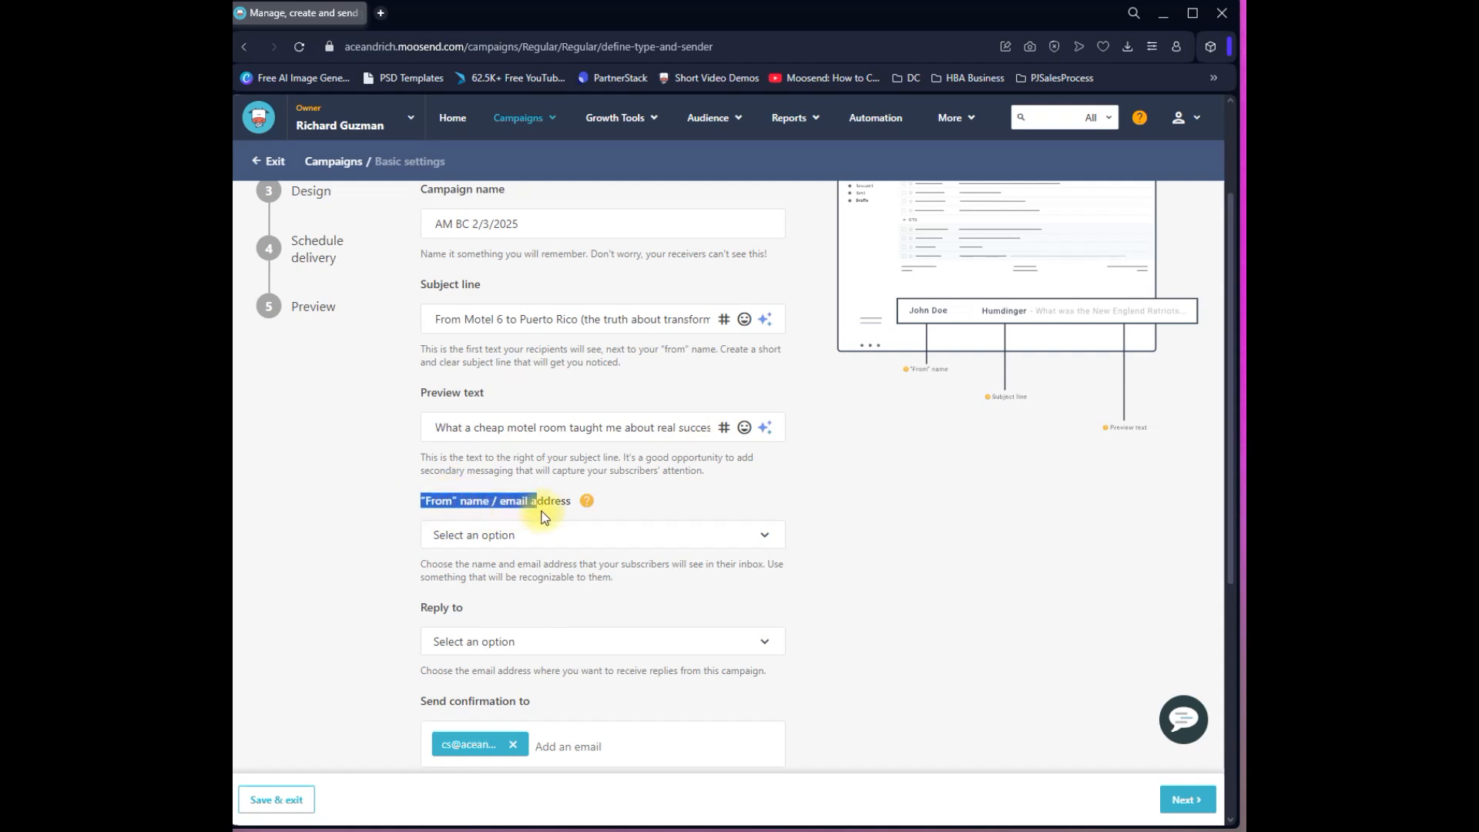
{"action": "left_click", "coordinate": [591, 517]}
{"action": "left_click", "coordinate": [621, 532]}
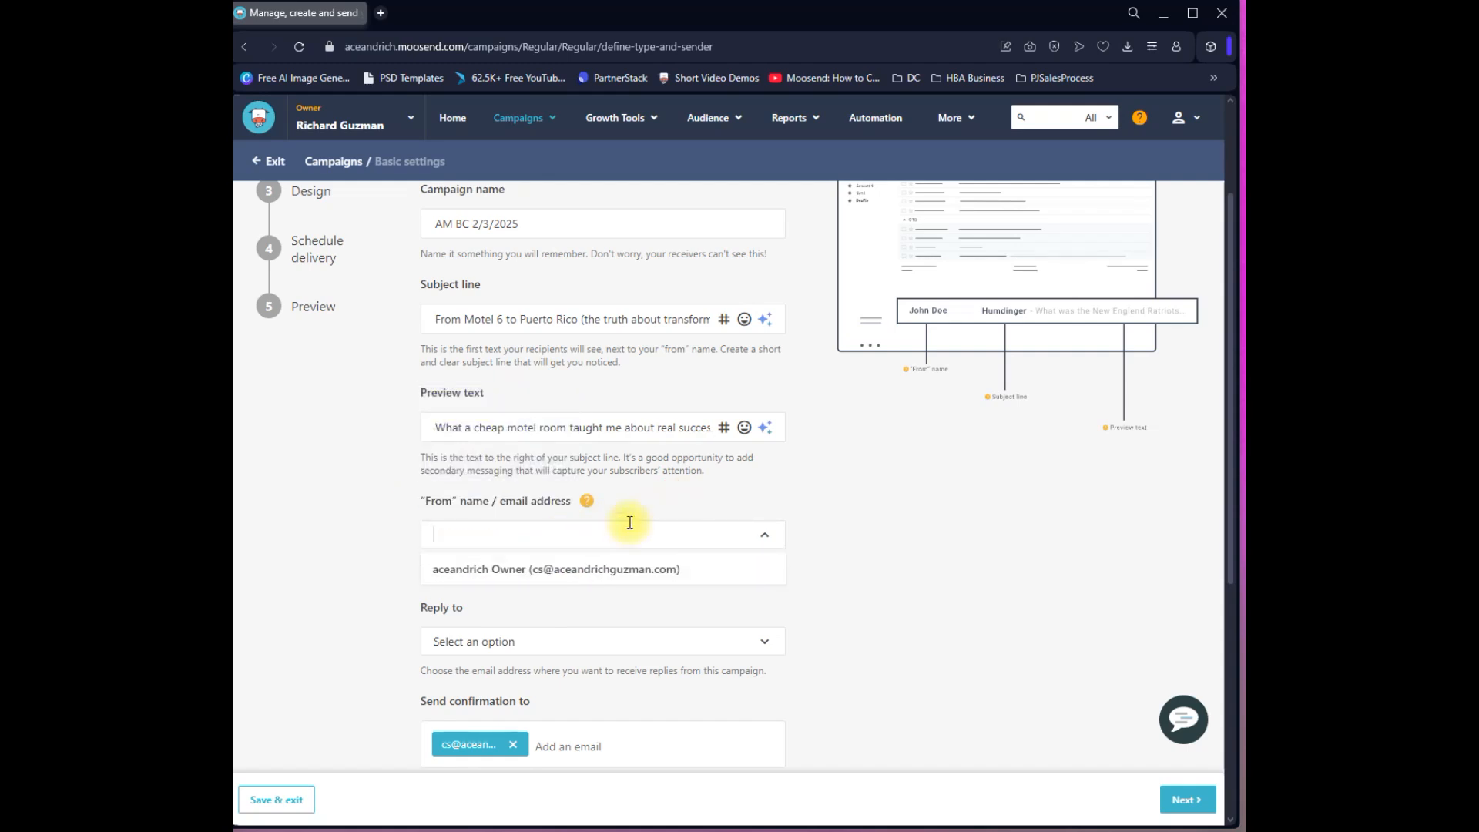
{"action": "left_click", "coordinate": [543, 570]}
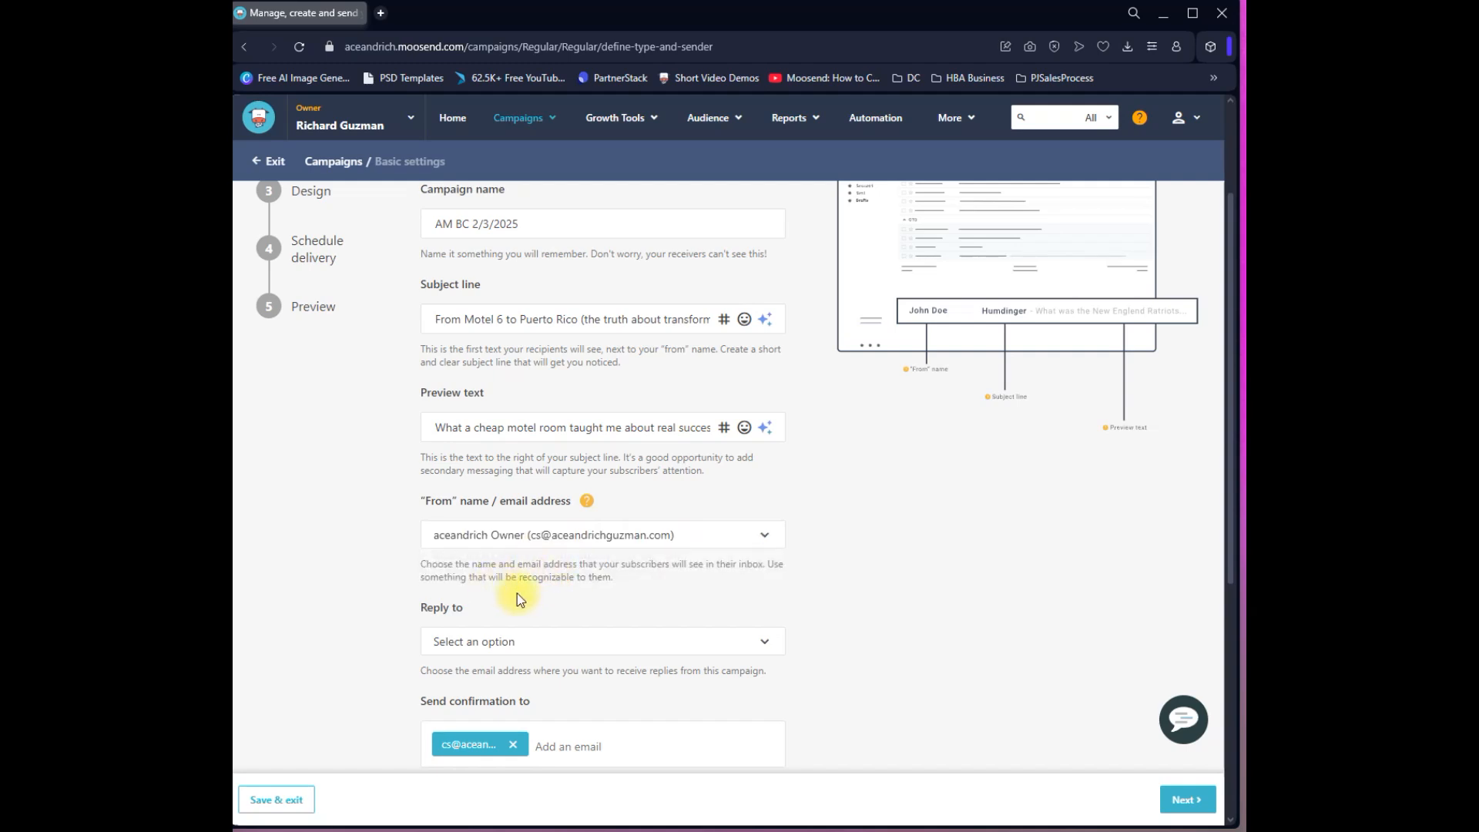
- Set the Reply to address to the account owner's sender identity
{"action": "scroll", "coordinate": [516, 593], "scroll_direction": "down", "scroll_amount": 2}
{"action": "left_click_drag", "start_coordinate": [429, 441], "coordinate": [485, 471]}
{"action": "left_click", "coordinate": [489, 474]}
{"action": "left_click", "coordinate": [513, 510]}
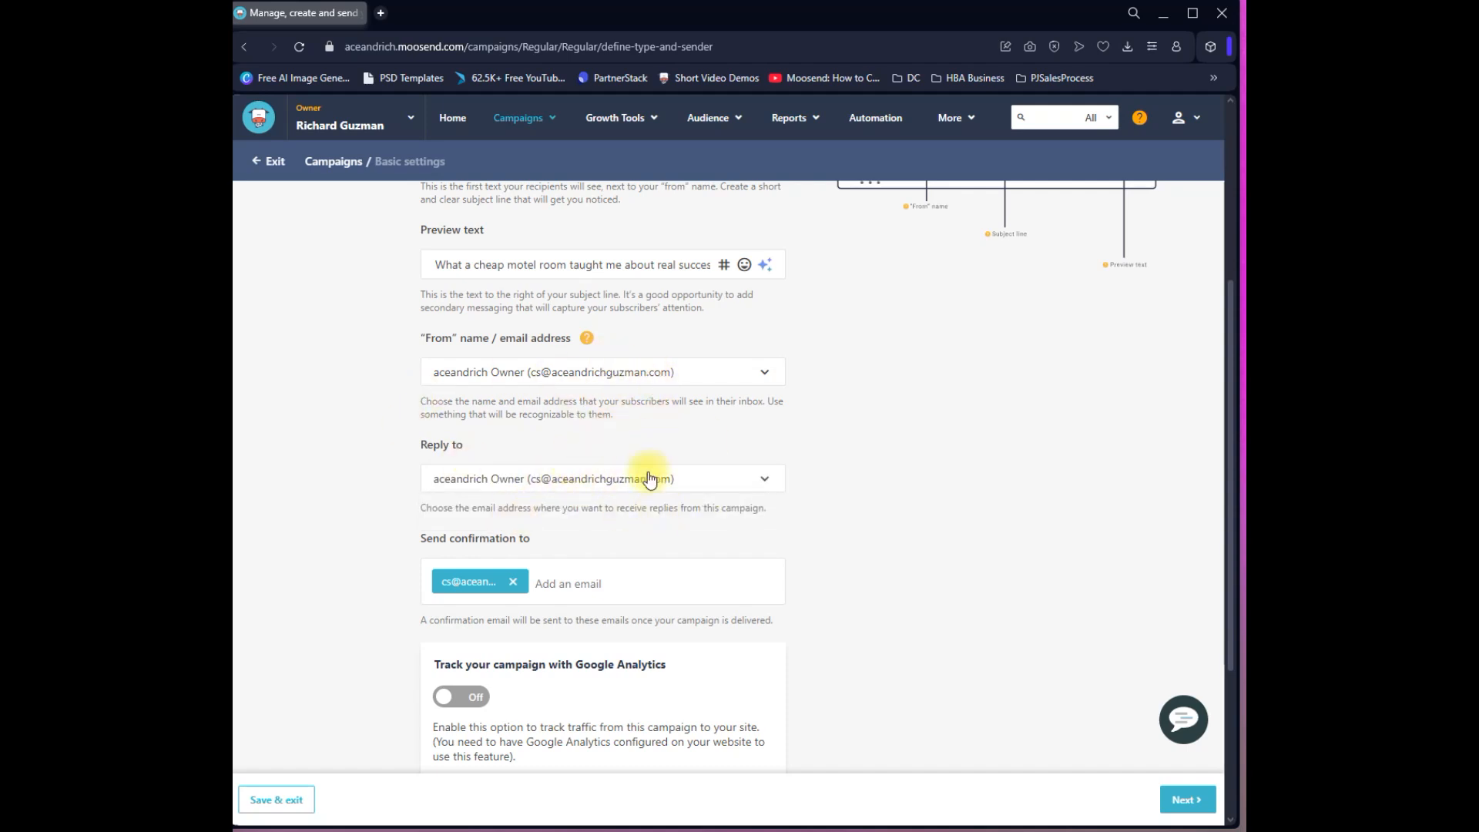
- Review the confirmation recipient, Google Analytics and revenue tracking settings, and proceed to choosing the email list
{"action": "scroll", "coordinate": [650, 479], "scroll_direction": "down", "scroll_amount": 1}
{"action": "left_click_drag", "start_coordinate": [418, 456], "coordinate": [496, 496]}
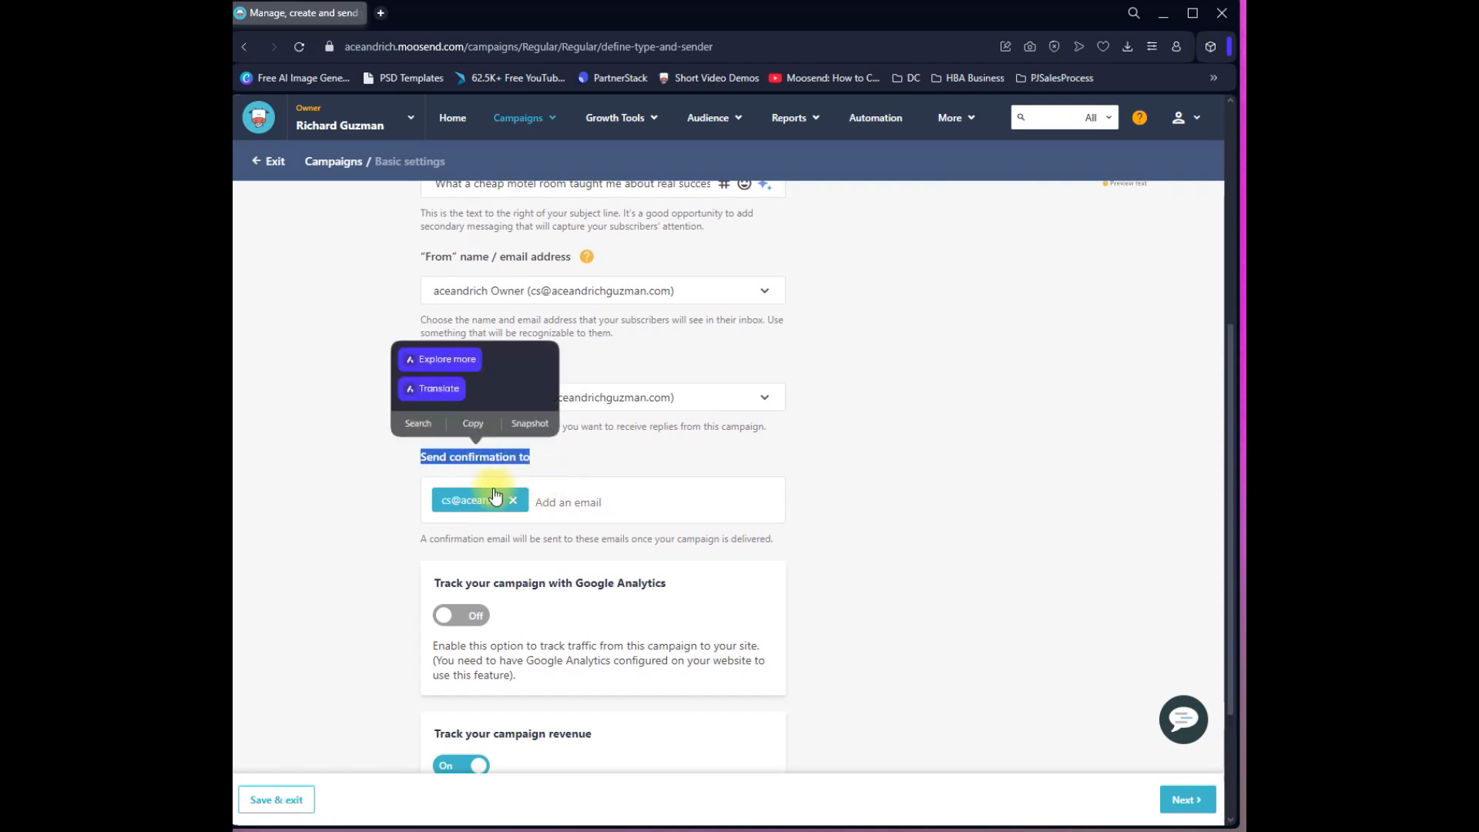
{"action": "left_click", "coordinate": [606, 455]}
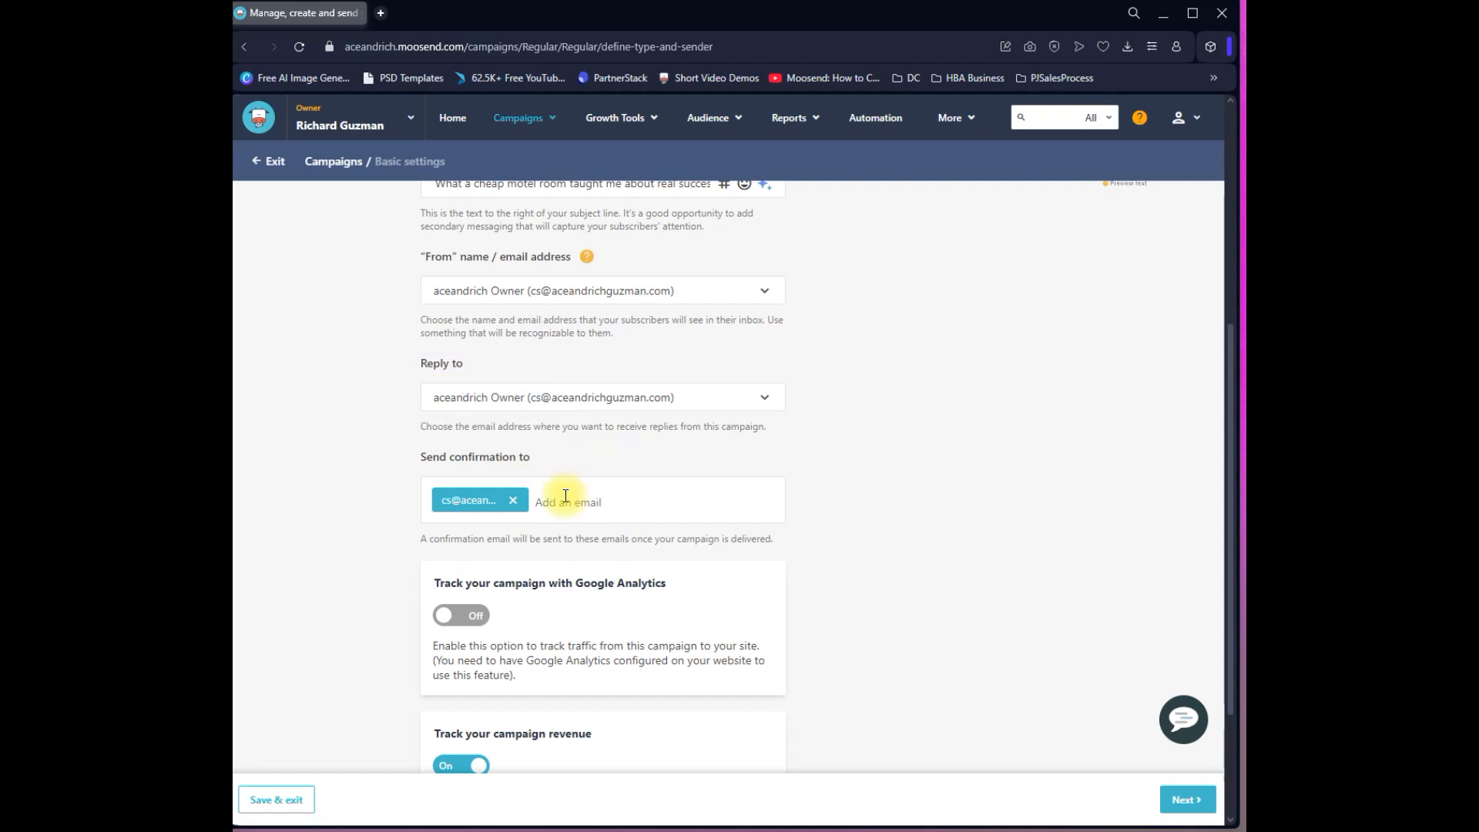
{"action": "scroll", "coordinate": [568, 496], "scroll_direction": "down", "scroll_amount": 1}
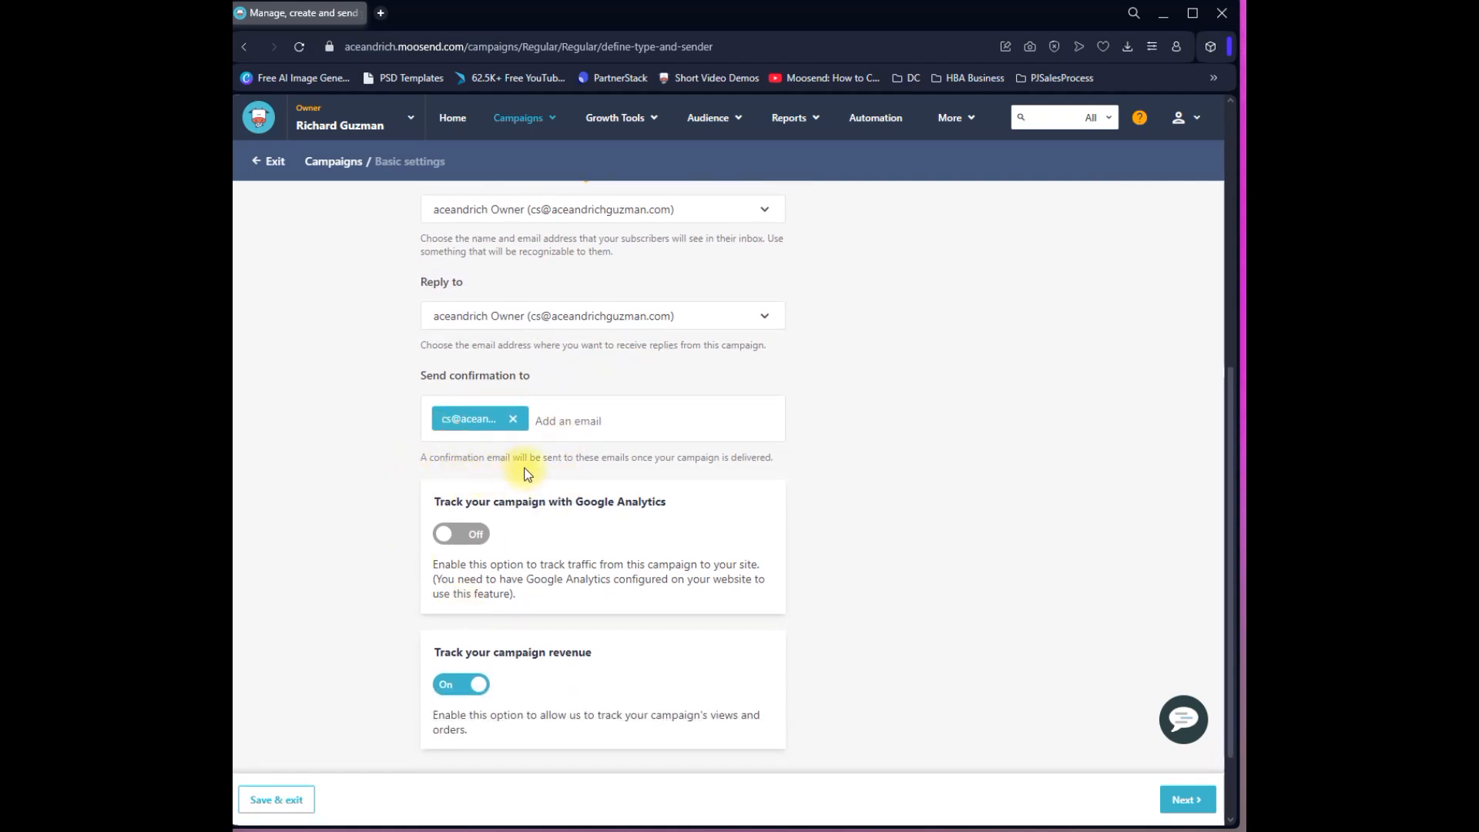
{"action": "scroll", "coordinate": [432, 489], "scroll_direction": "down", "scroll_amount": 1}
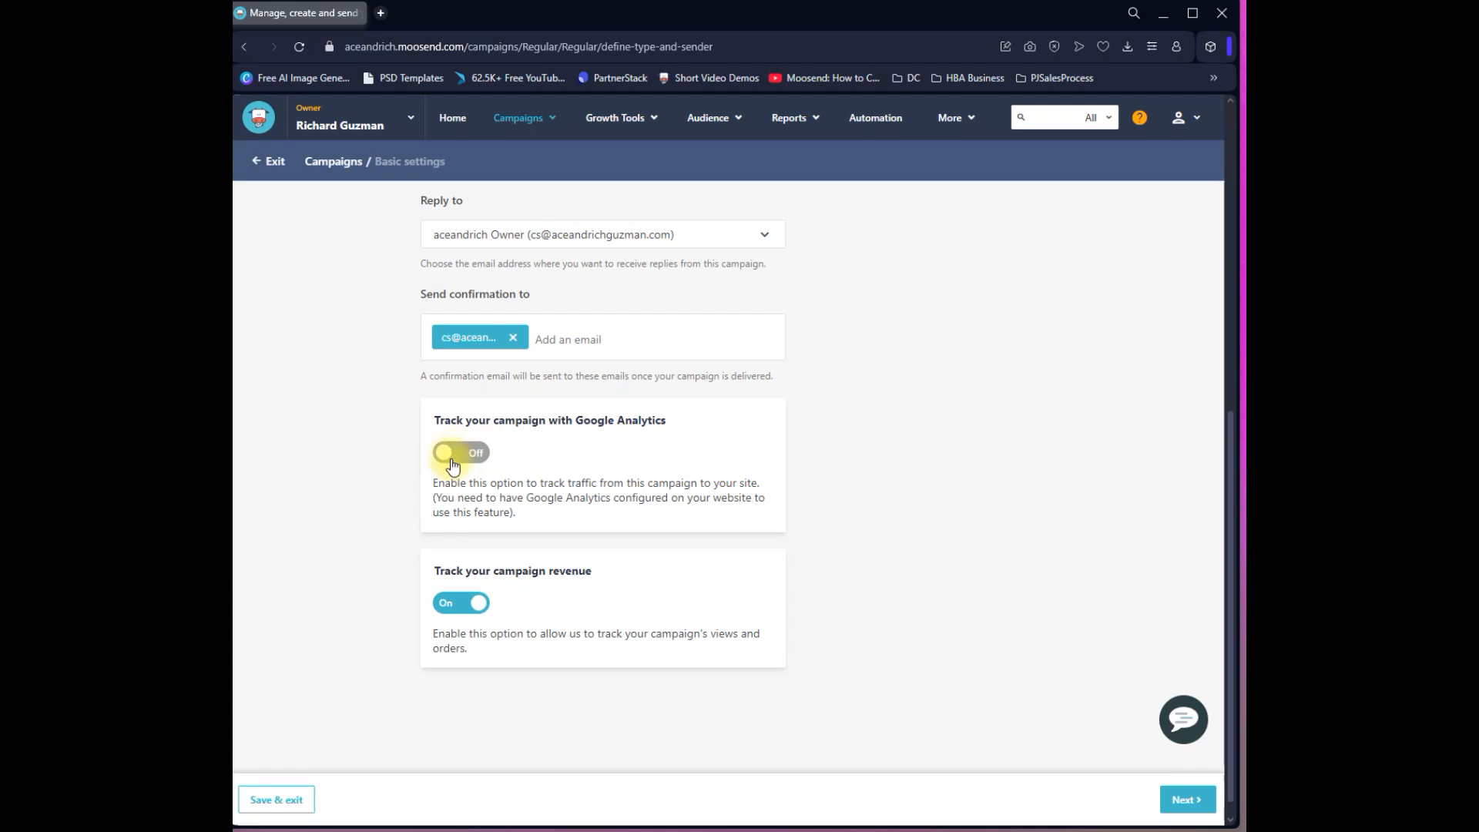
{"action": "scroll", "coordinate": [497, 529], "scroll_direction": "down", "scroll_amount": 1}
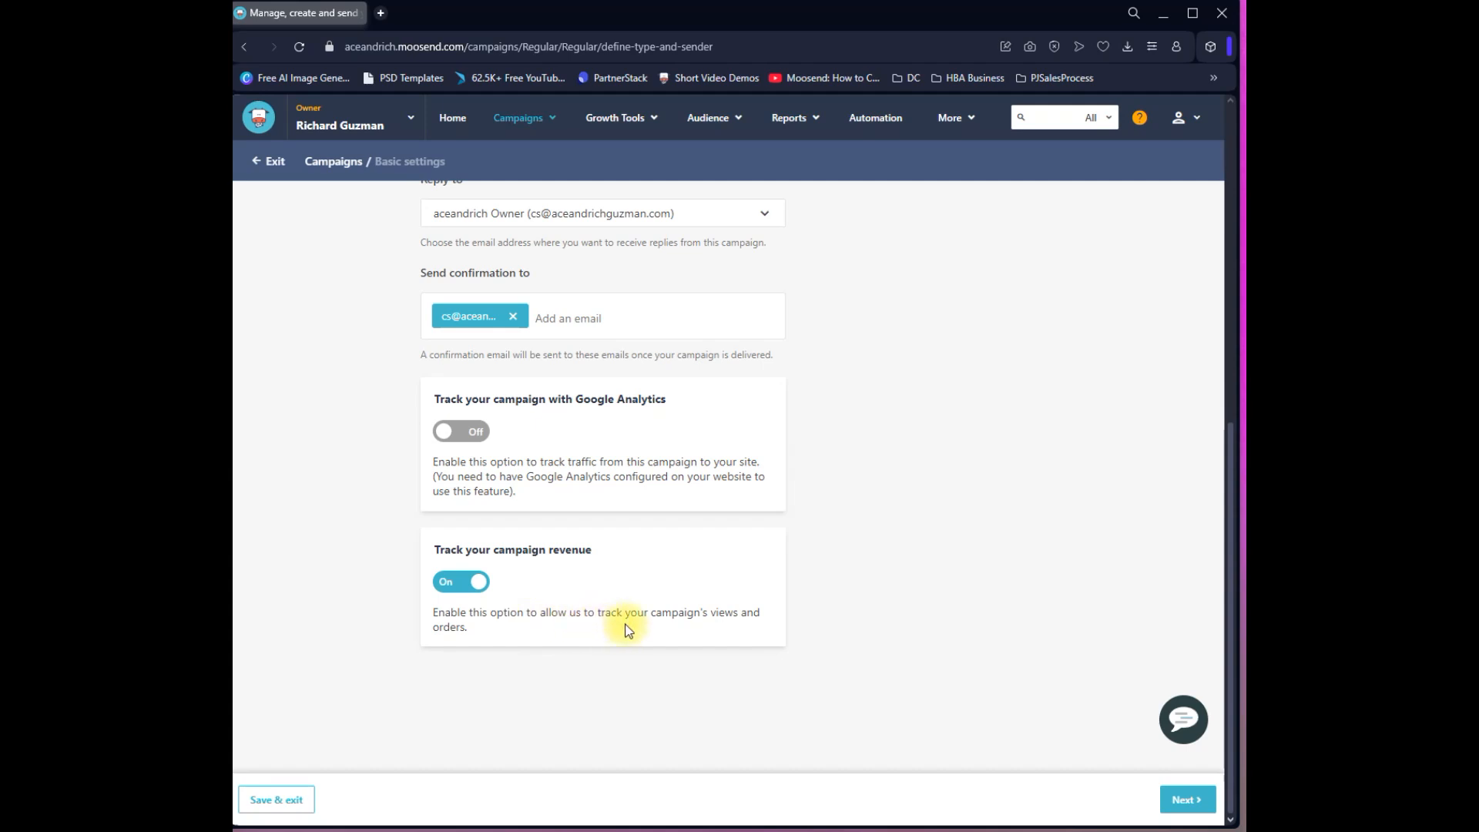
{"action": "left_click", "coordinate": [1188, 801]}
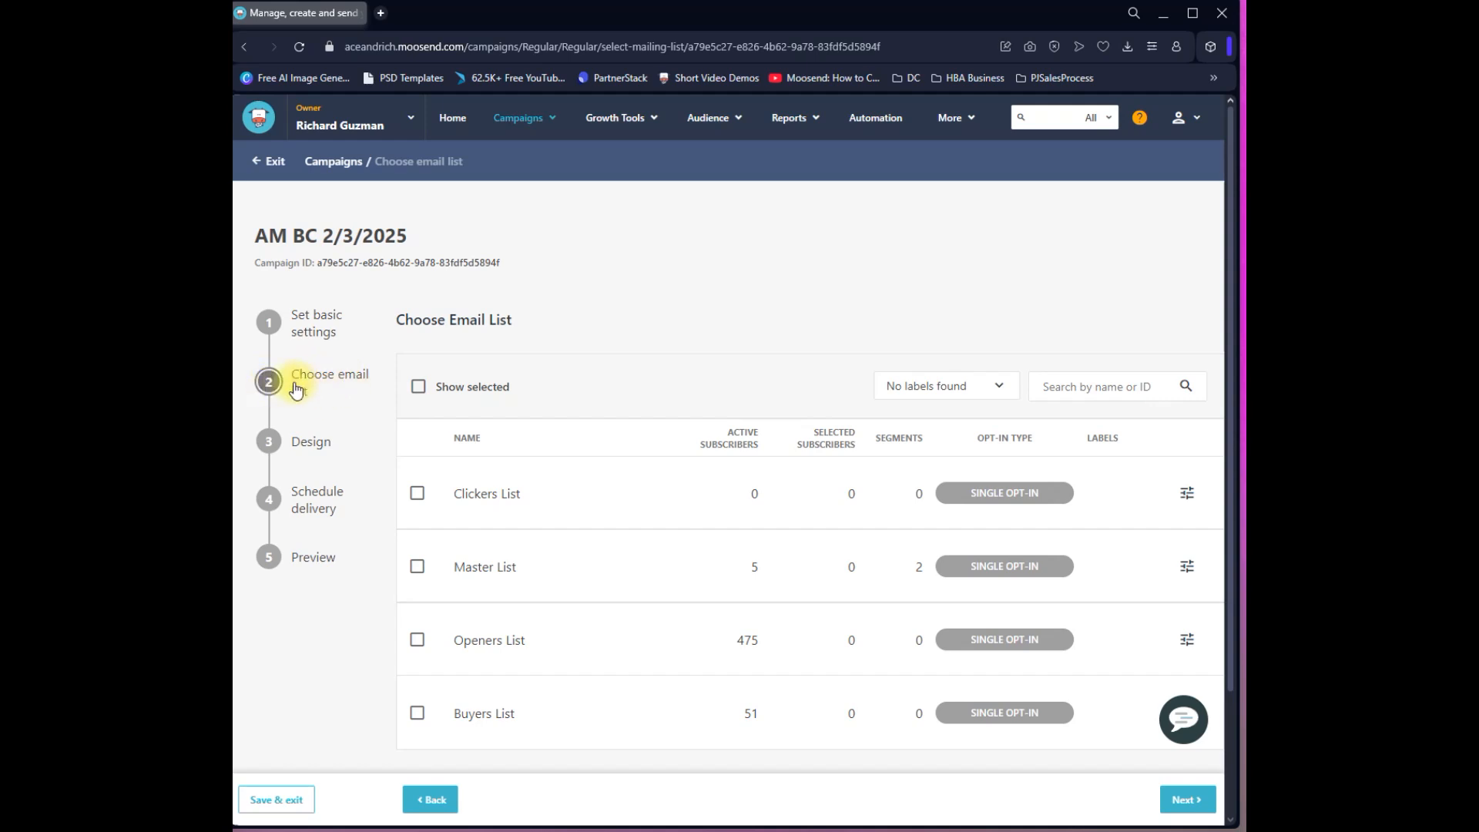
- Select the Openers List and the Master List as the campaign's recipients, and proceed to the Design stage
{"action": "scroll", "coordinate": [911, 271], "scroll_direction": "down", "scroll_amount": 1}
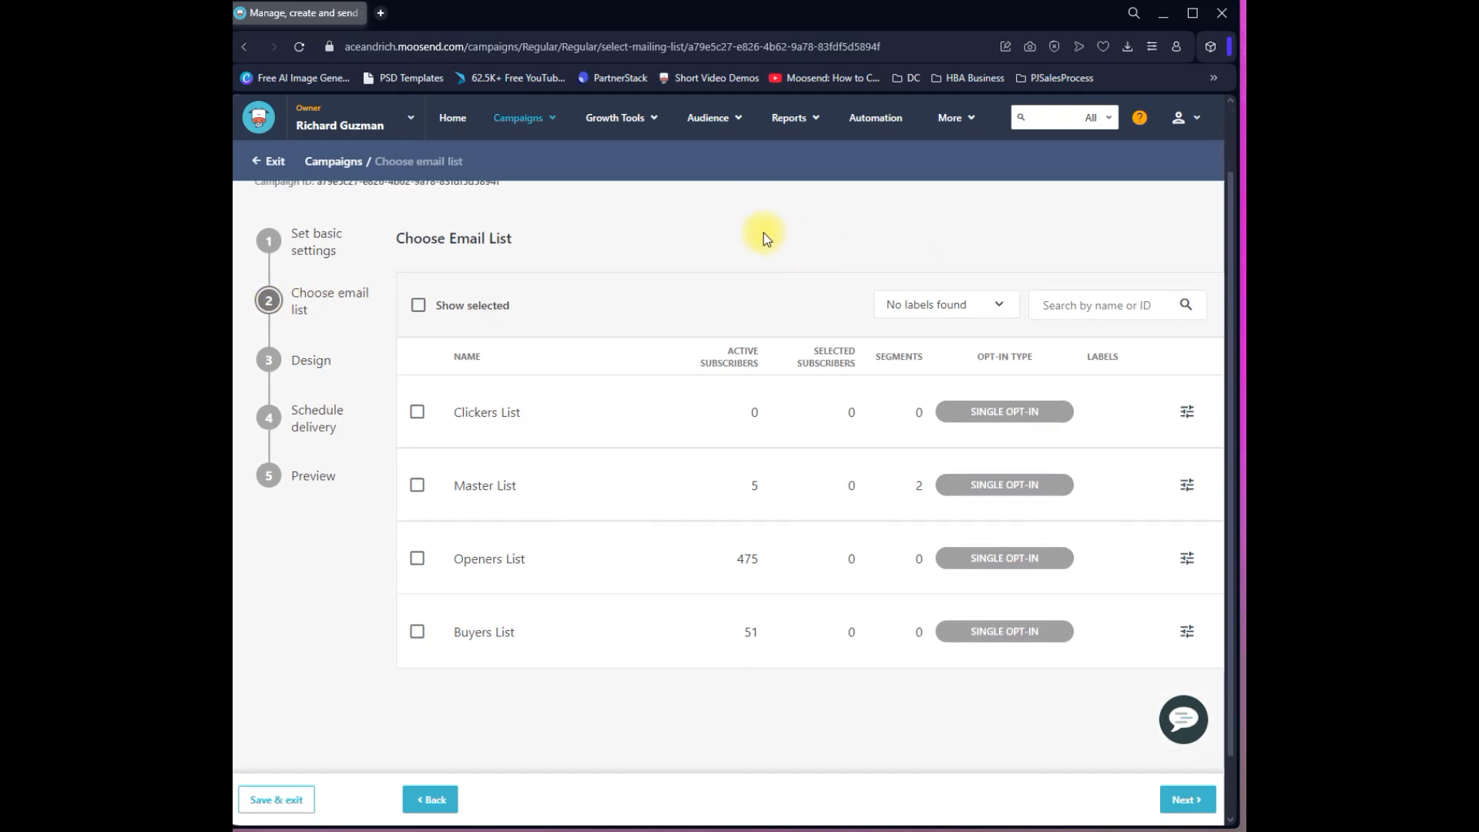
{"action": "left_click", "coordinate": [419, 563]}
{"action": "left_click", "coordinate": [418, 487]}
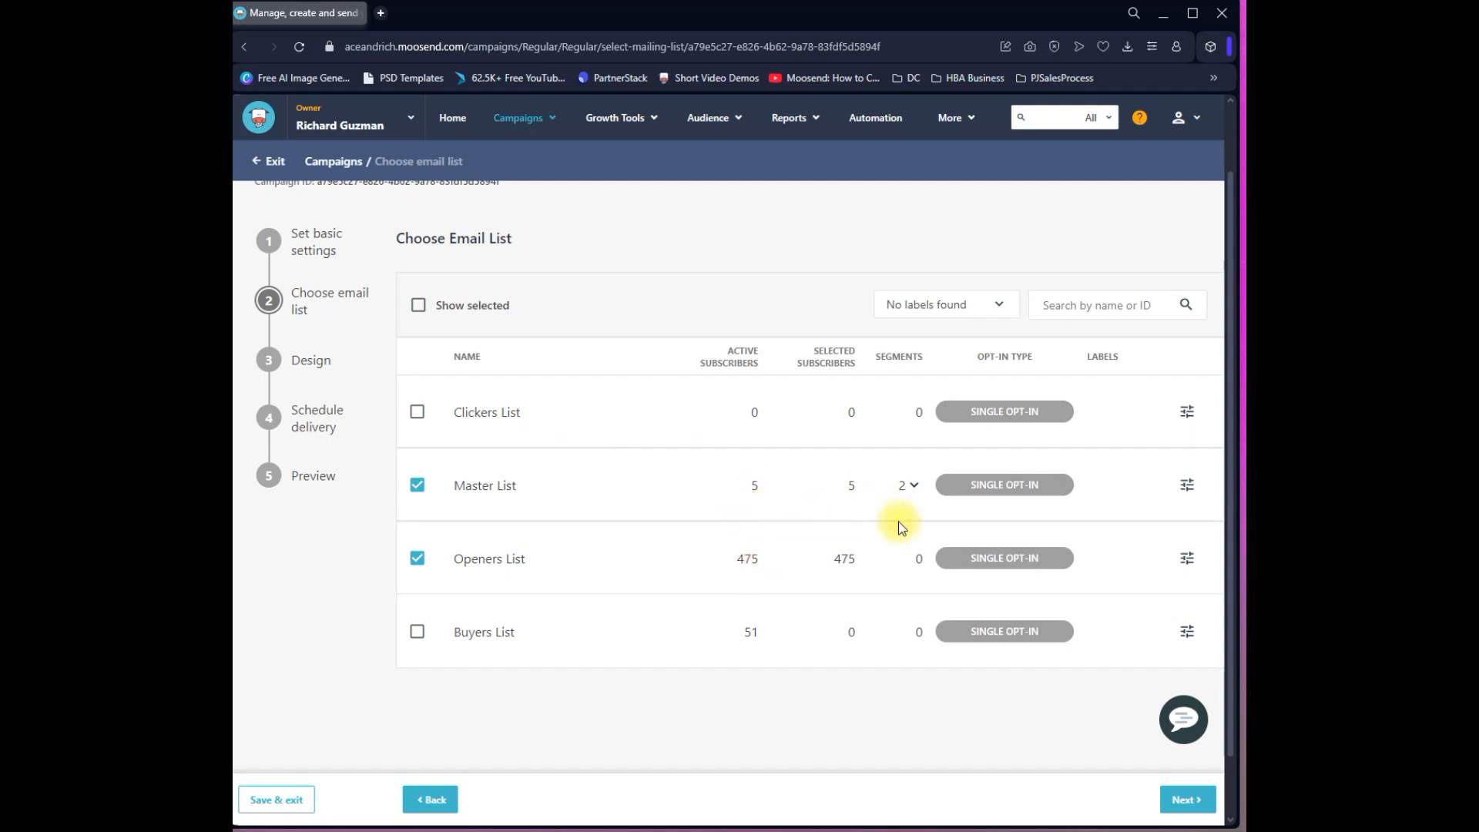
{"action": "scroll", "coordinate": [1029, 472], "scroll_direction": "down", "scroll_amount": 1}
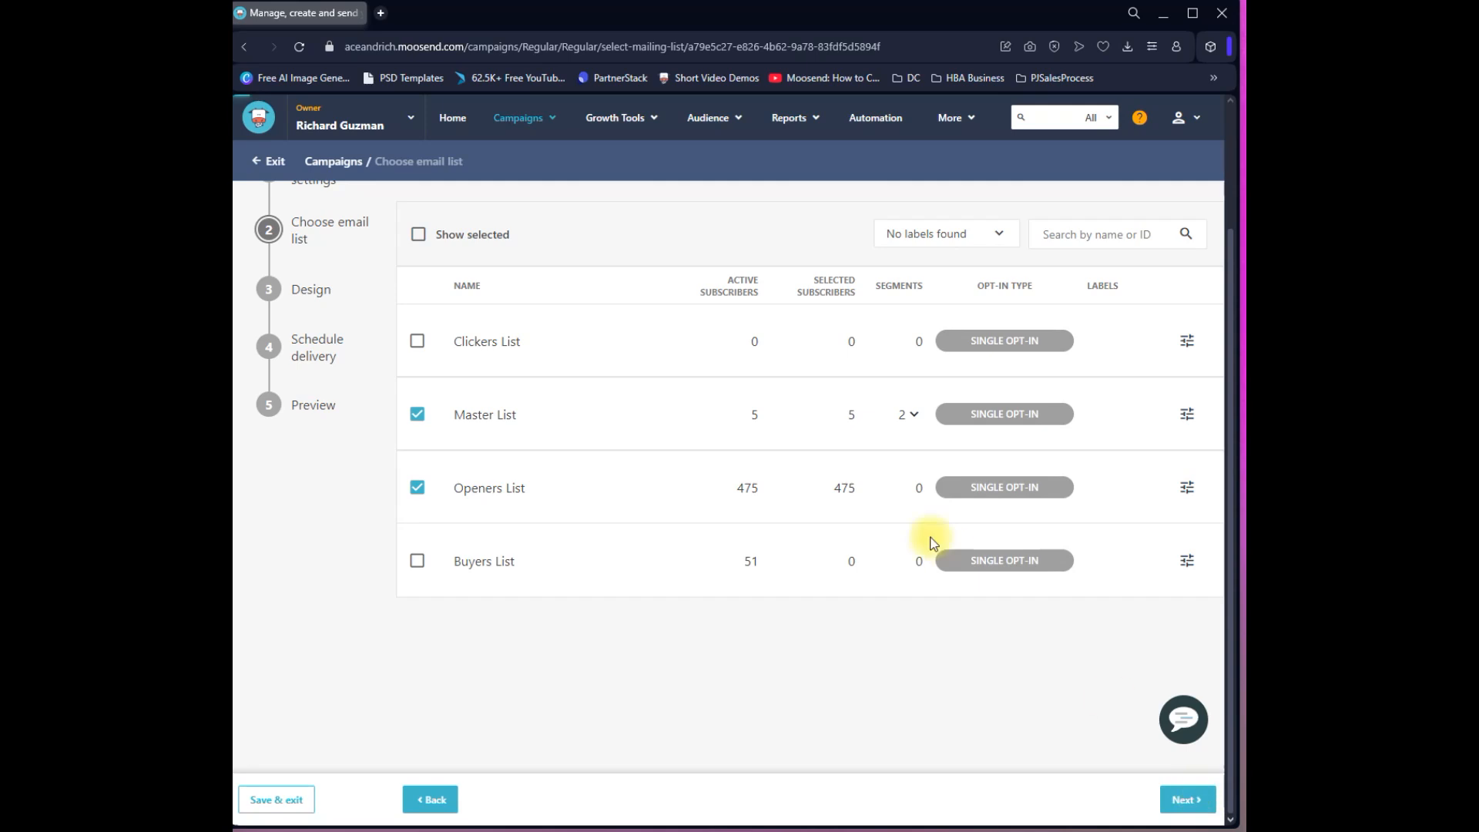
- Start designing a custom designed template for the campaign
{"action": "scroll", "coordinate": [910, 353], "scroll_direction": "down", "scroll_amount": 1}
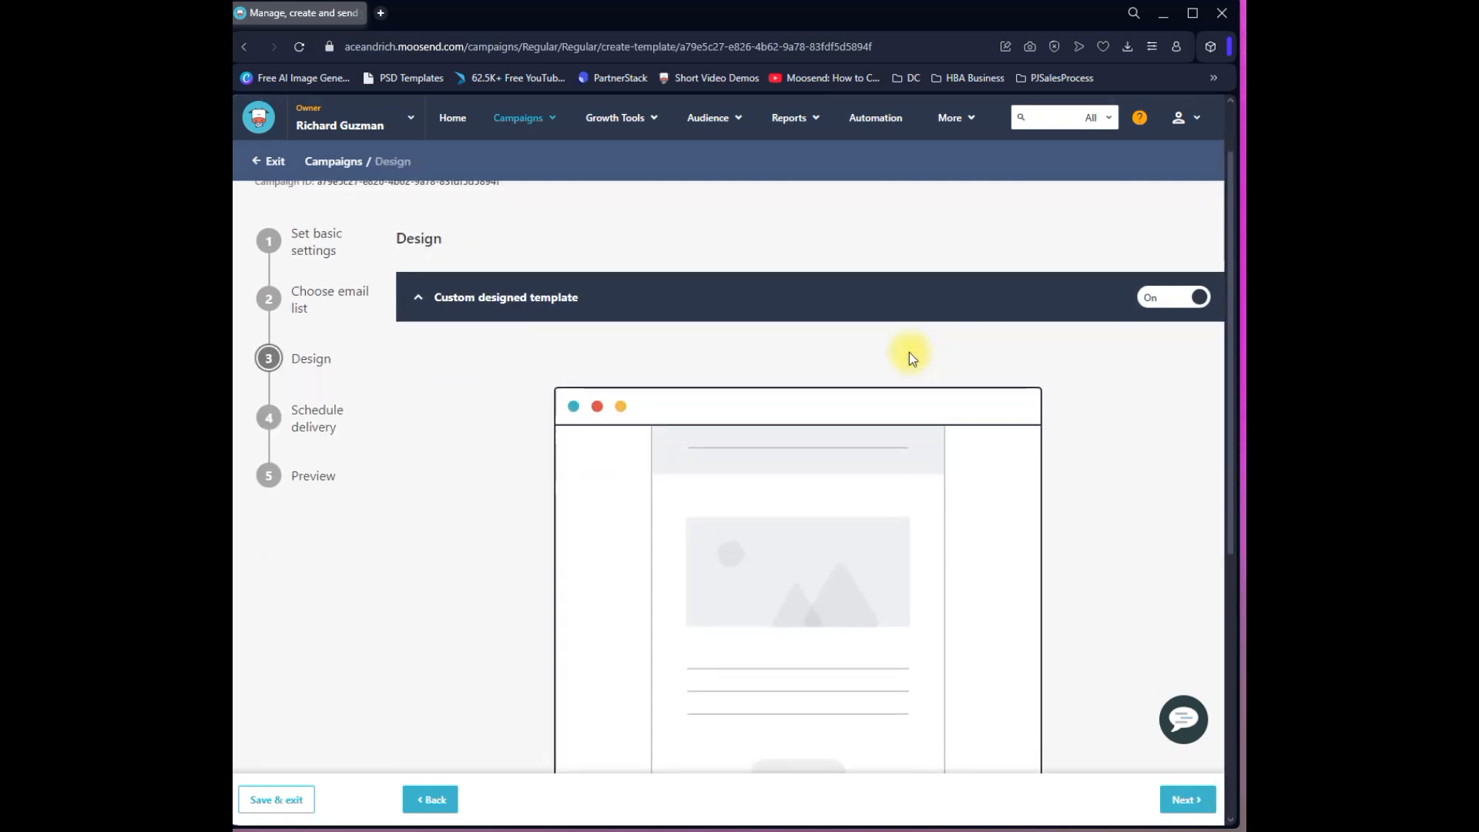
{"action": "scroll", "coordinate": [909, 353], "scroll_direction": "down", "scroll_amount": 1}
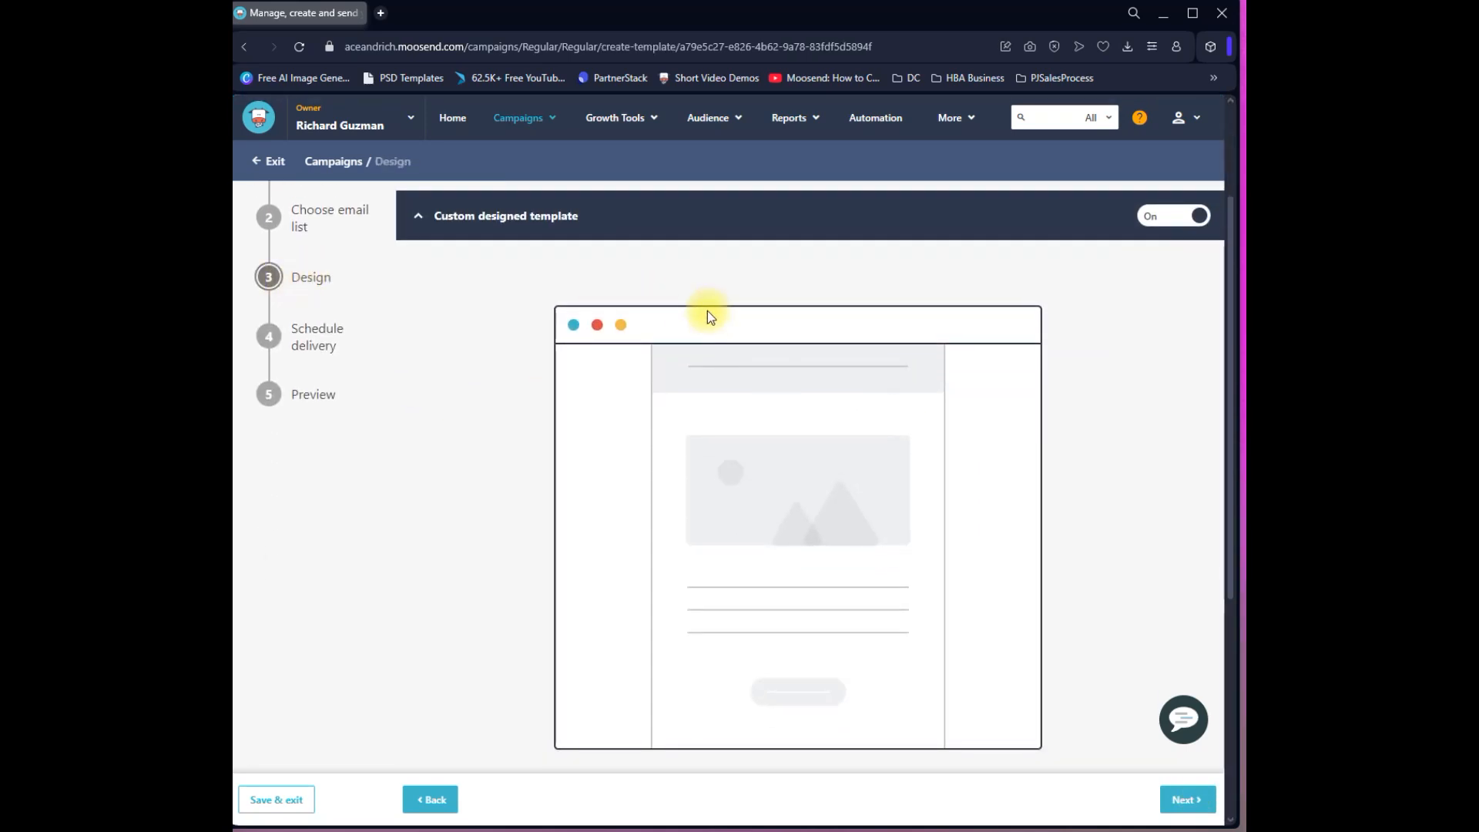
{"action": "scroll", "coordinate": [709, 316], "scroll_direction": "down", "scroll_amount": 2}
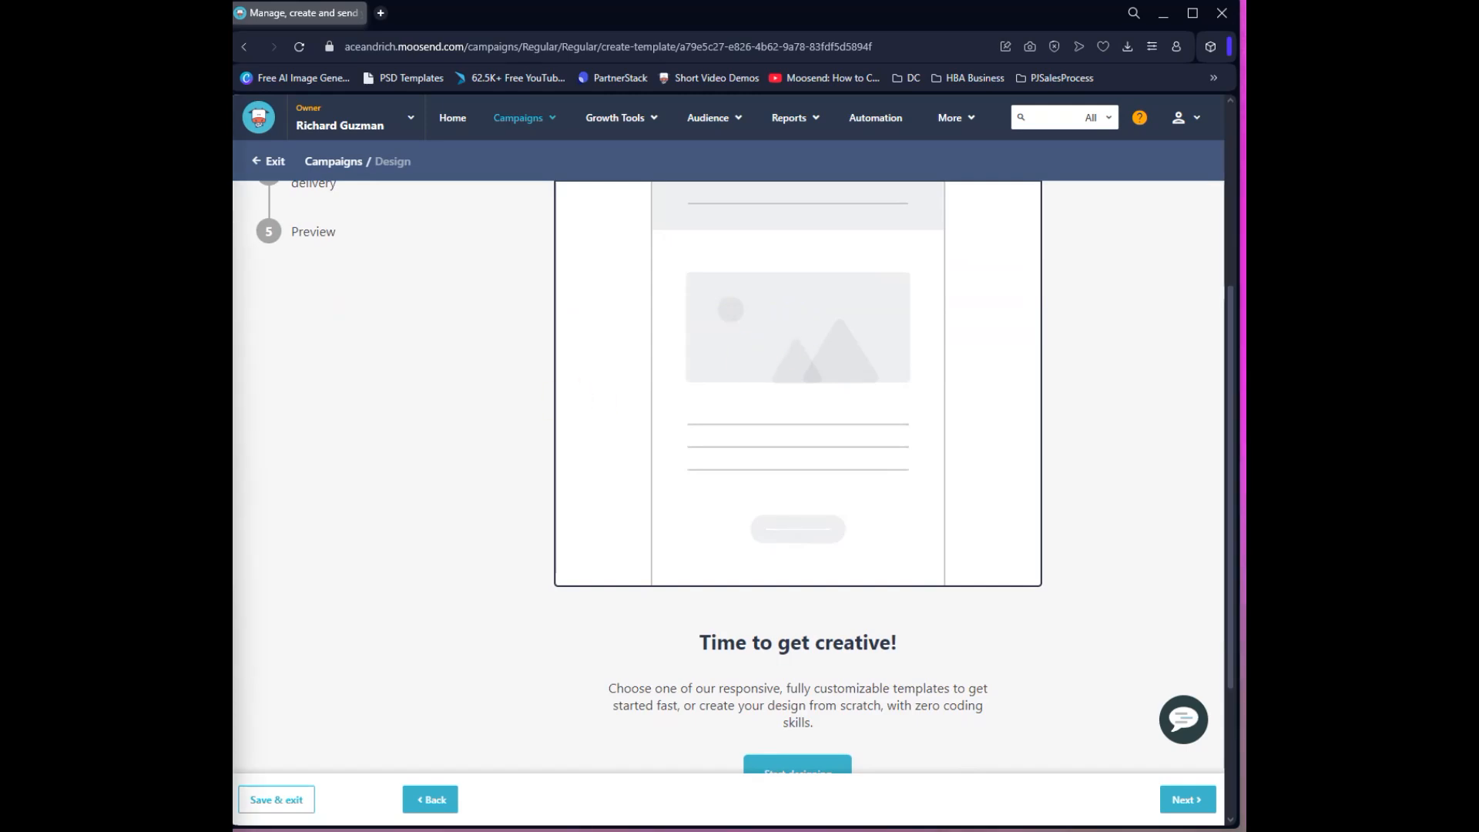
{"action": "scroll", "coordinate": [786, 488], "scroll_direction": "down", "scroll_amount": 3}
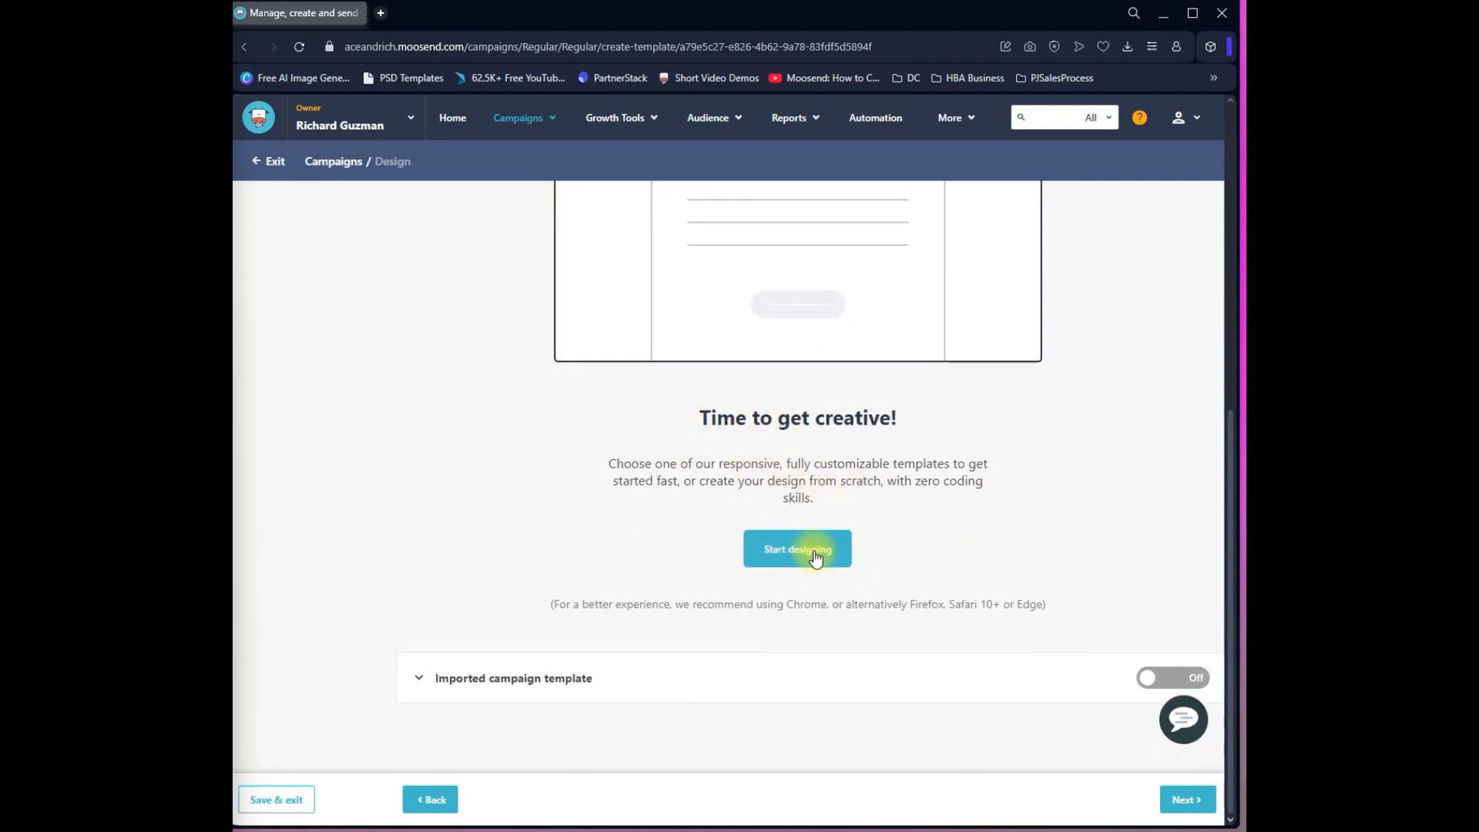
{"action": "left_click", "coordinate": [811, 560]}
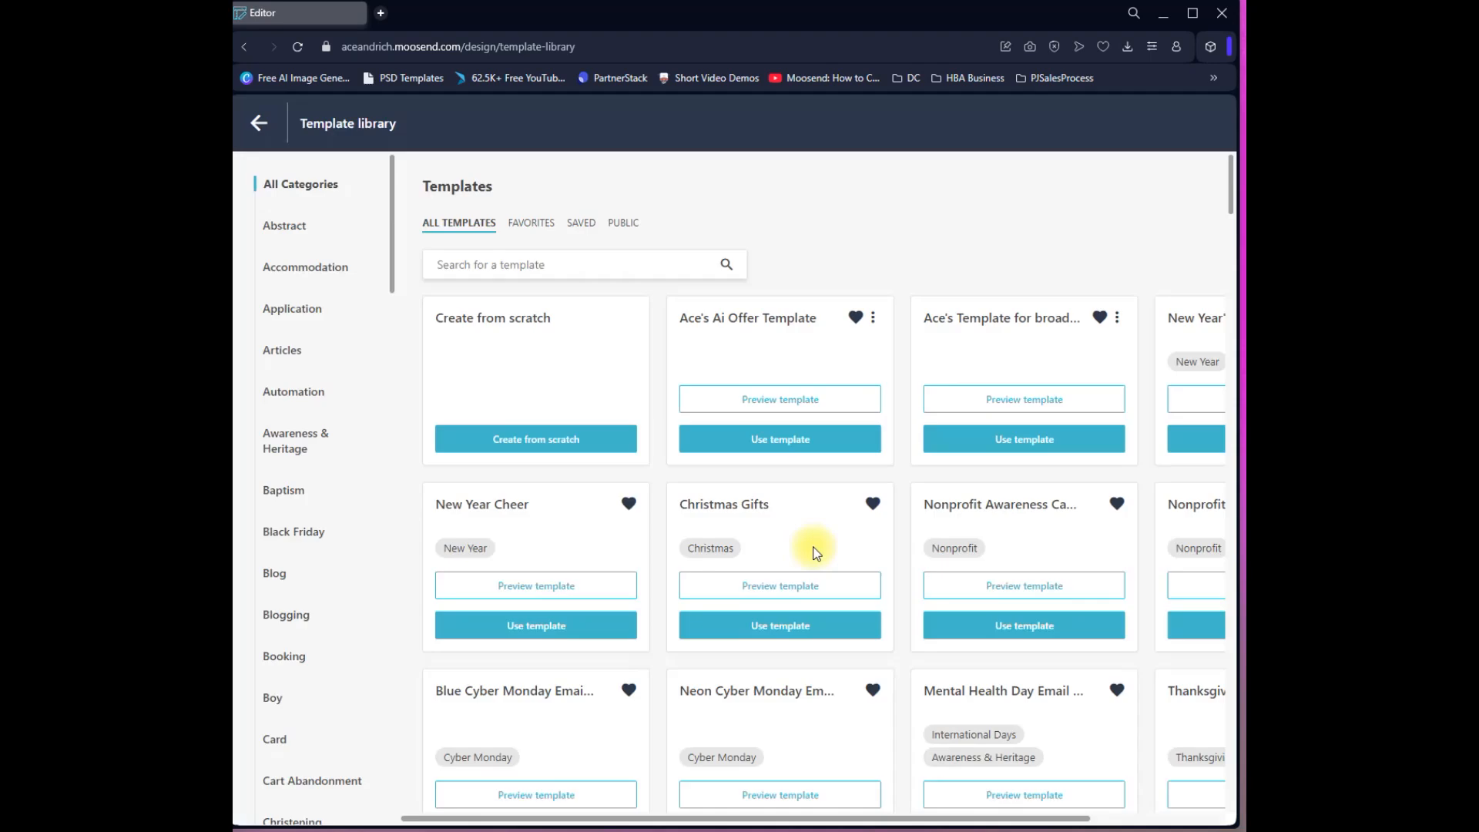
- Look through the template library and choose to create the email design from scratch
{"action": "scroll", "coordinate": [881, 462], "scroll_direction": "down", "scroll_amount": 4}
{"action": "scroll", "coordinate": [969, 442], "scroll_direction": "down", "scroll_amount": 10}
{"action": "scroll", "coordinate": [985, 463], "scroll_direction": "down", "scroll_amount": 8}
{"action": "scroll", "coordinate": [983, 459], "scroll_direction": "up", "scroll_amount": 20}
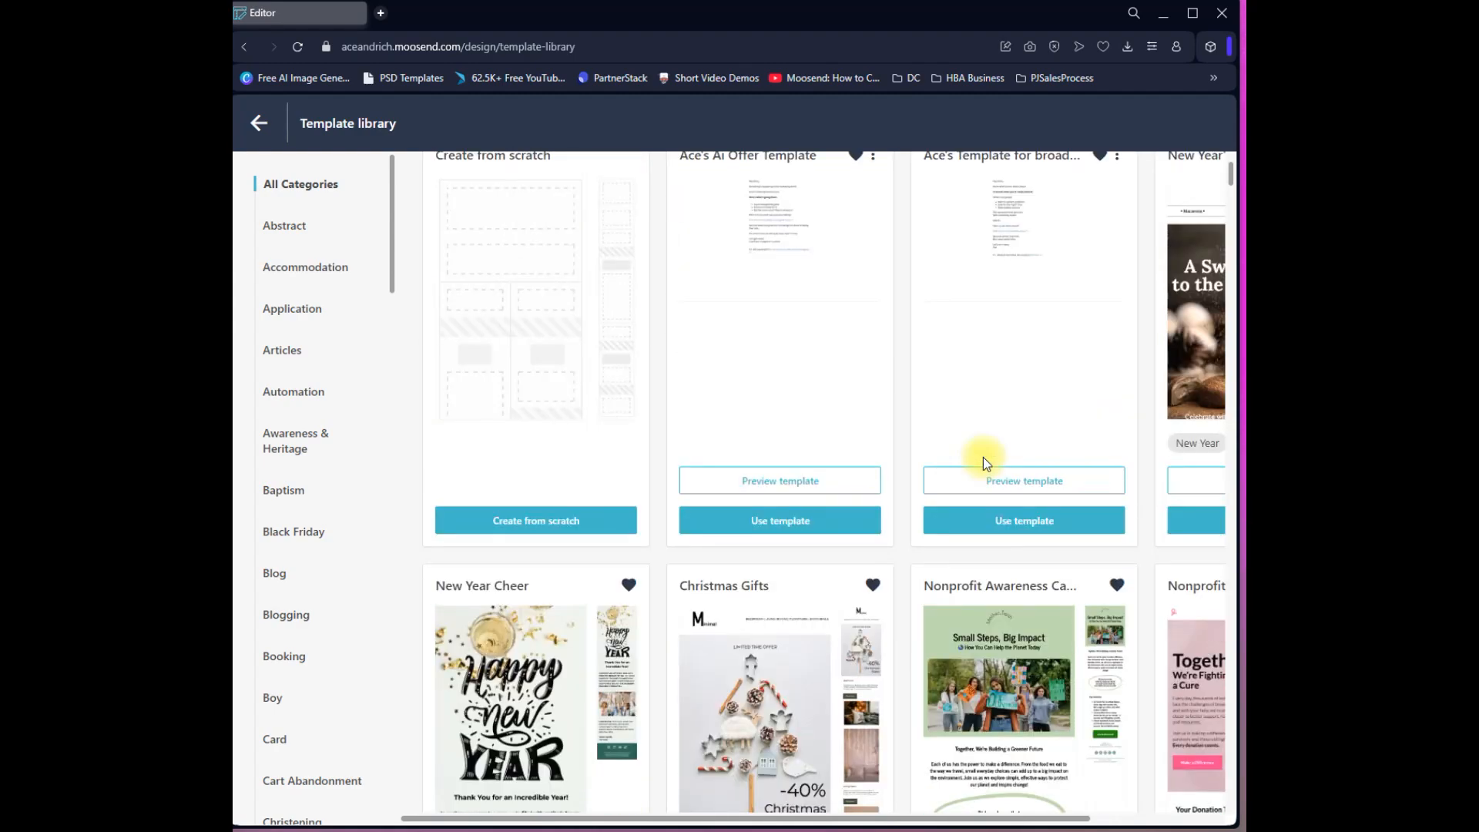
{"action": "scroll", "coordinate": [985, 463], "scroll_direction": "up", "scroll_amount": 2}
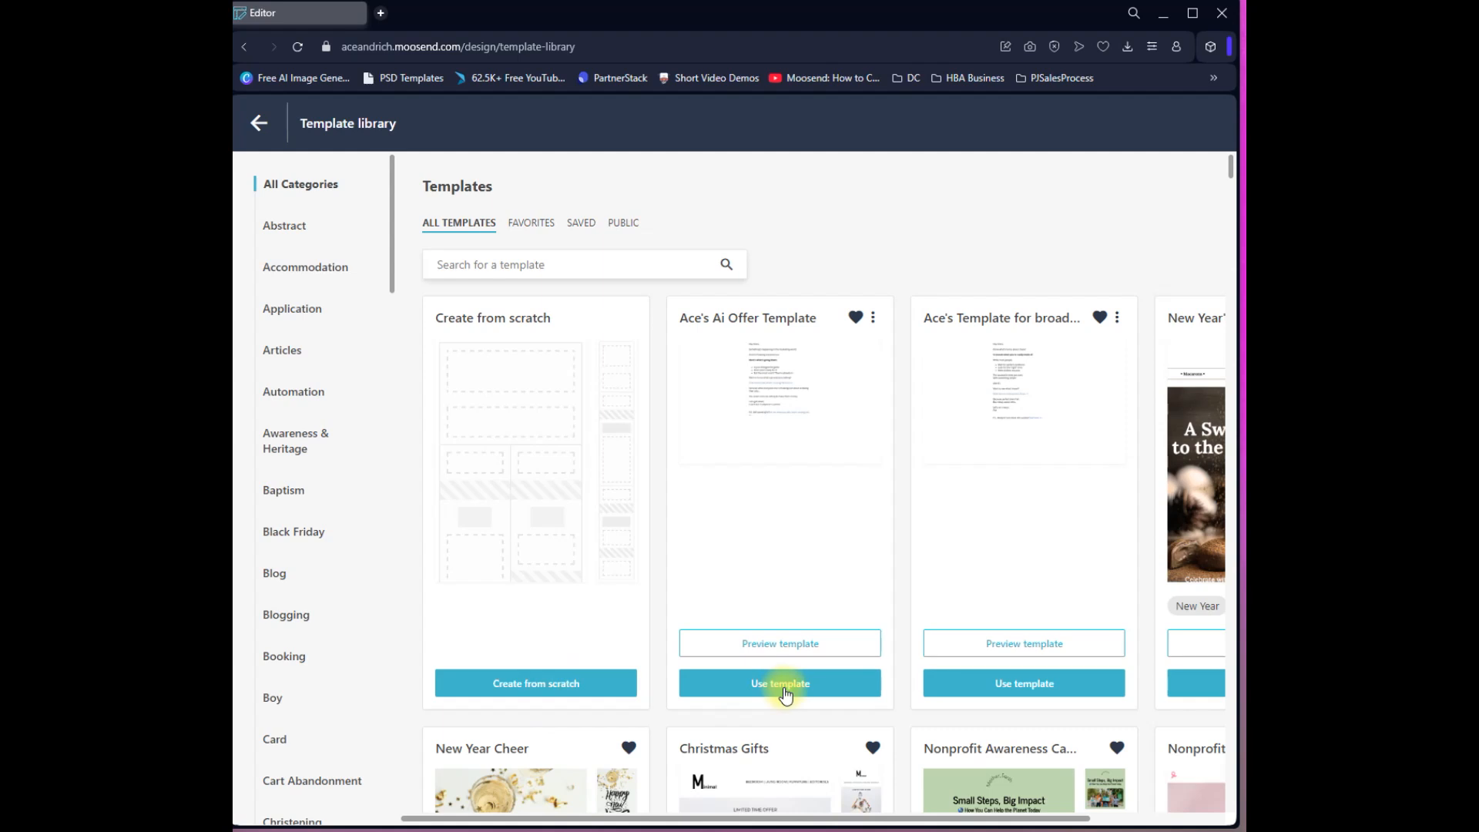
{"action": "left_click", "coordinate": [572, 685]}
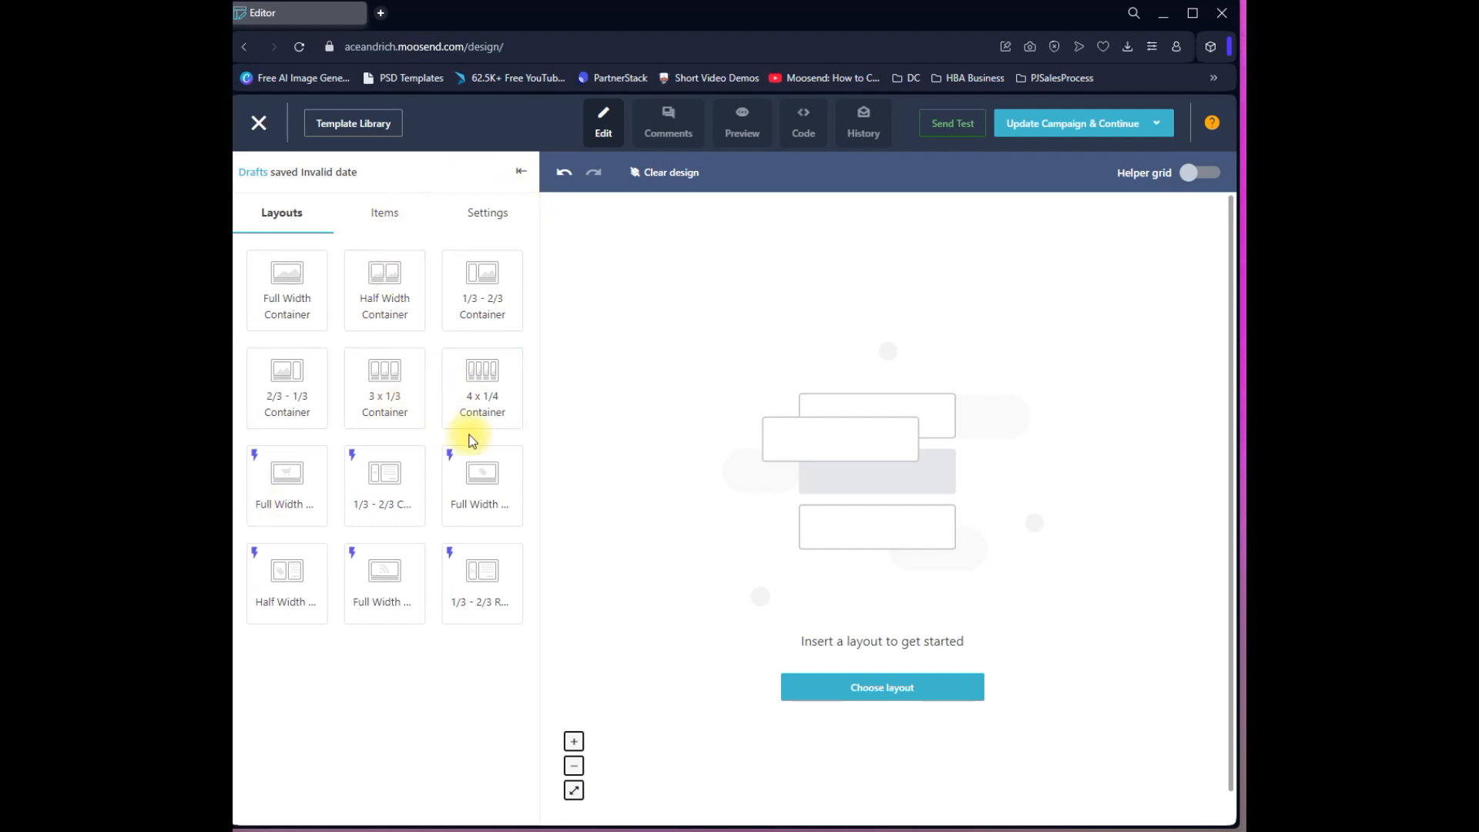
- Try to place a Text item directly on the empty design without a layout
{"action": "left_click", "coordinate": [389, 216]}
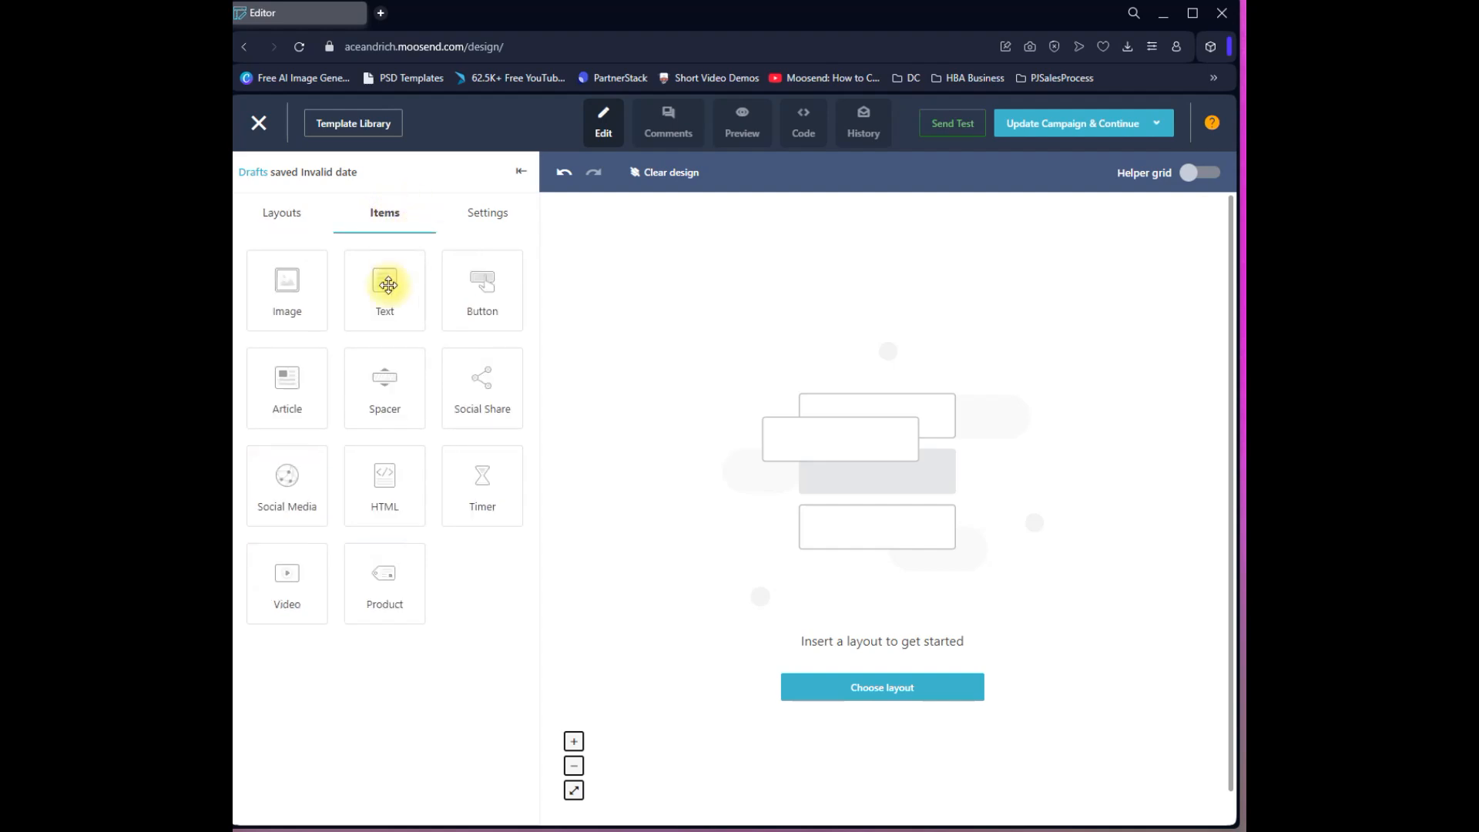
{"action": "left_click_drag", "start_coordinate": [380, 294], "coordinate": [836, 302]}
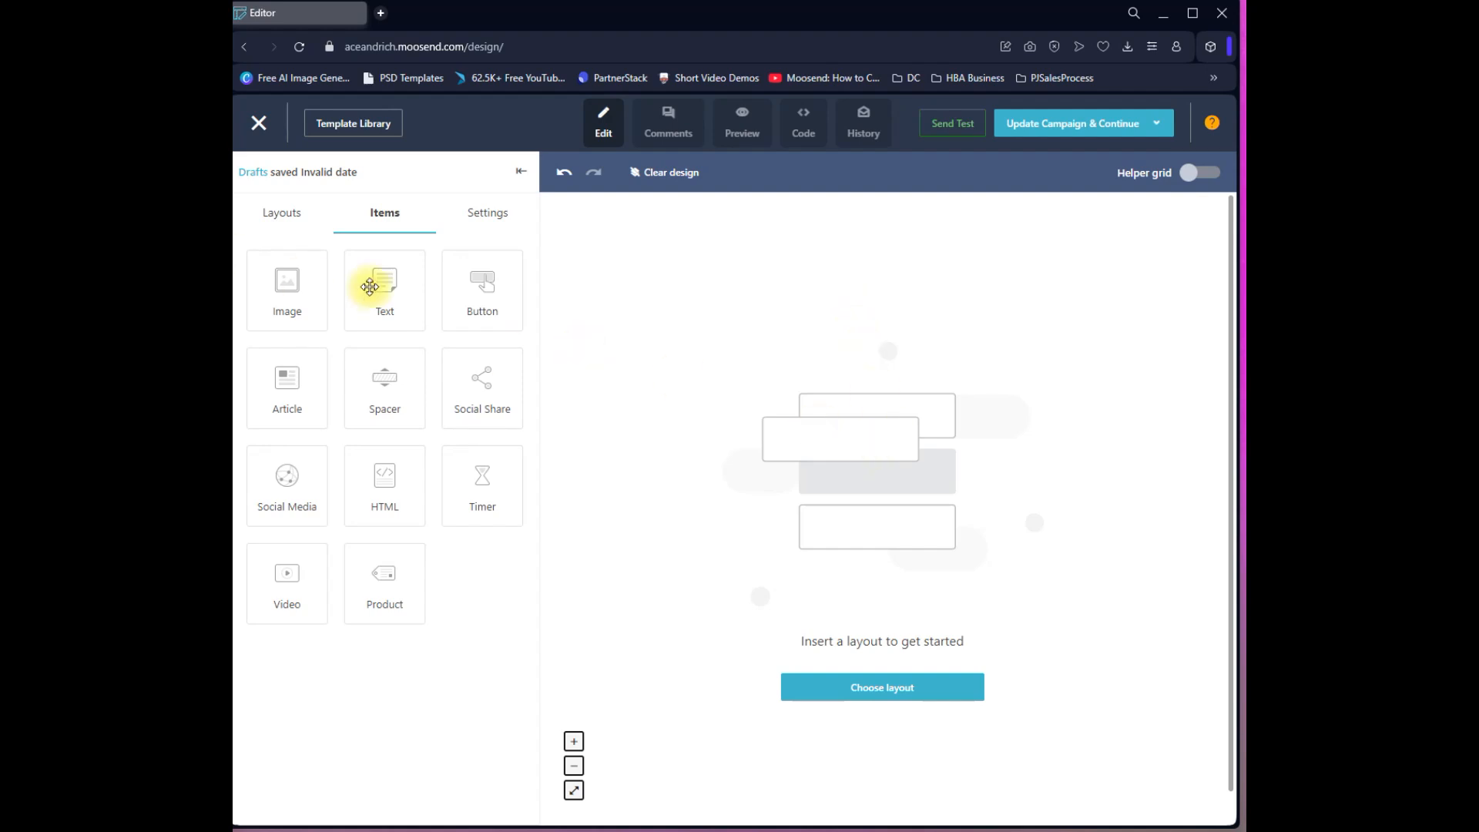
{"action": "left_click", "coordinate": [299, 213]}
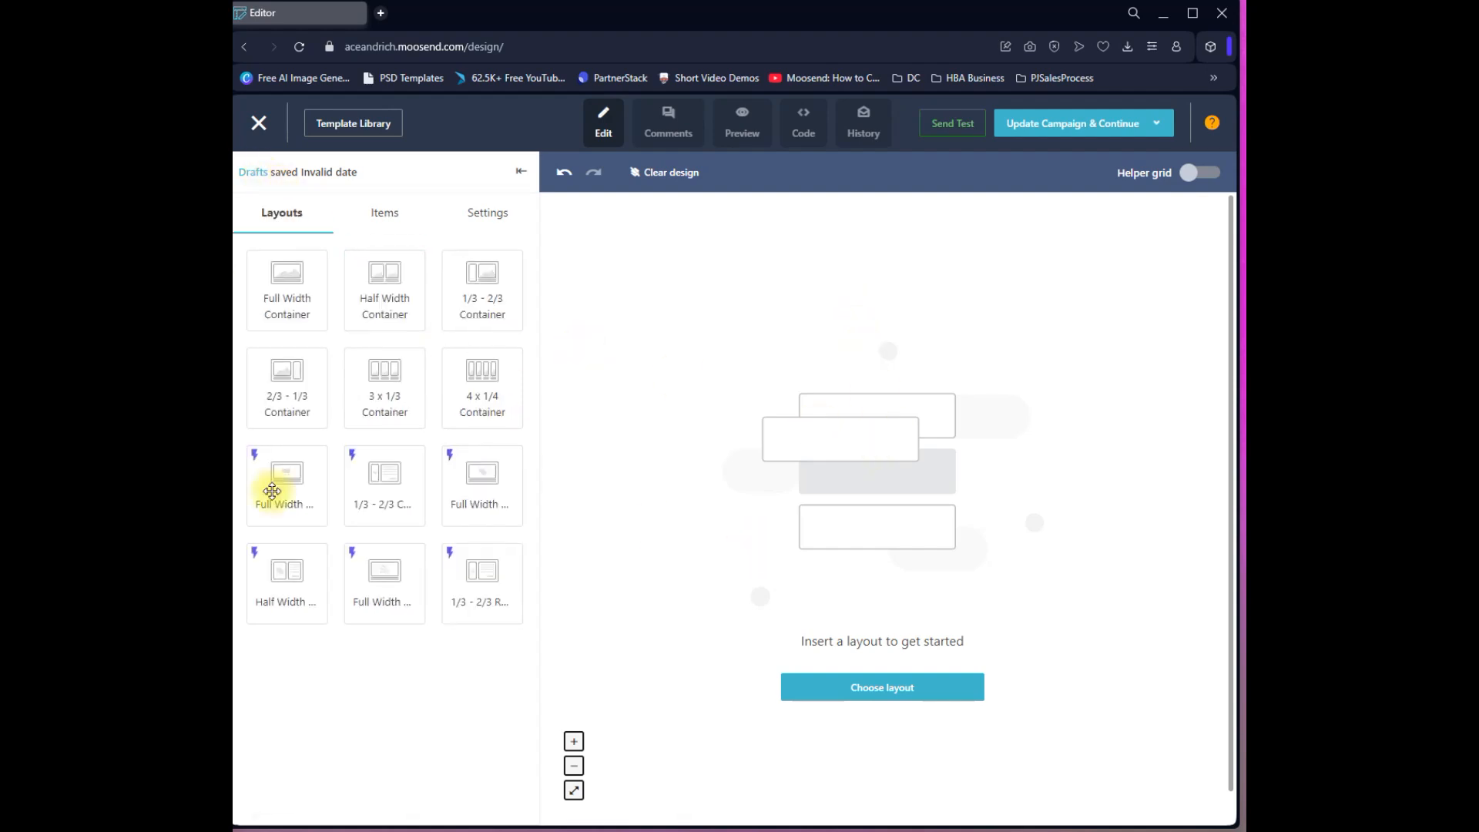
- Insert a Full Width Container as the layout and add a Text item inside it
{"action": "left_click", "coordinate": [859, 687]}
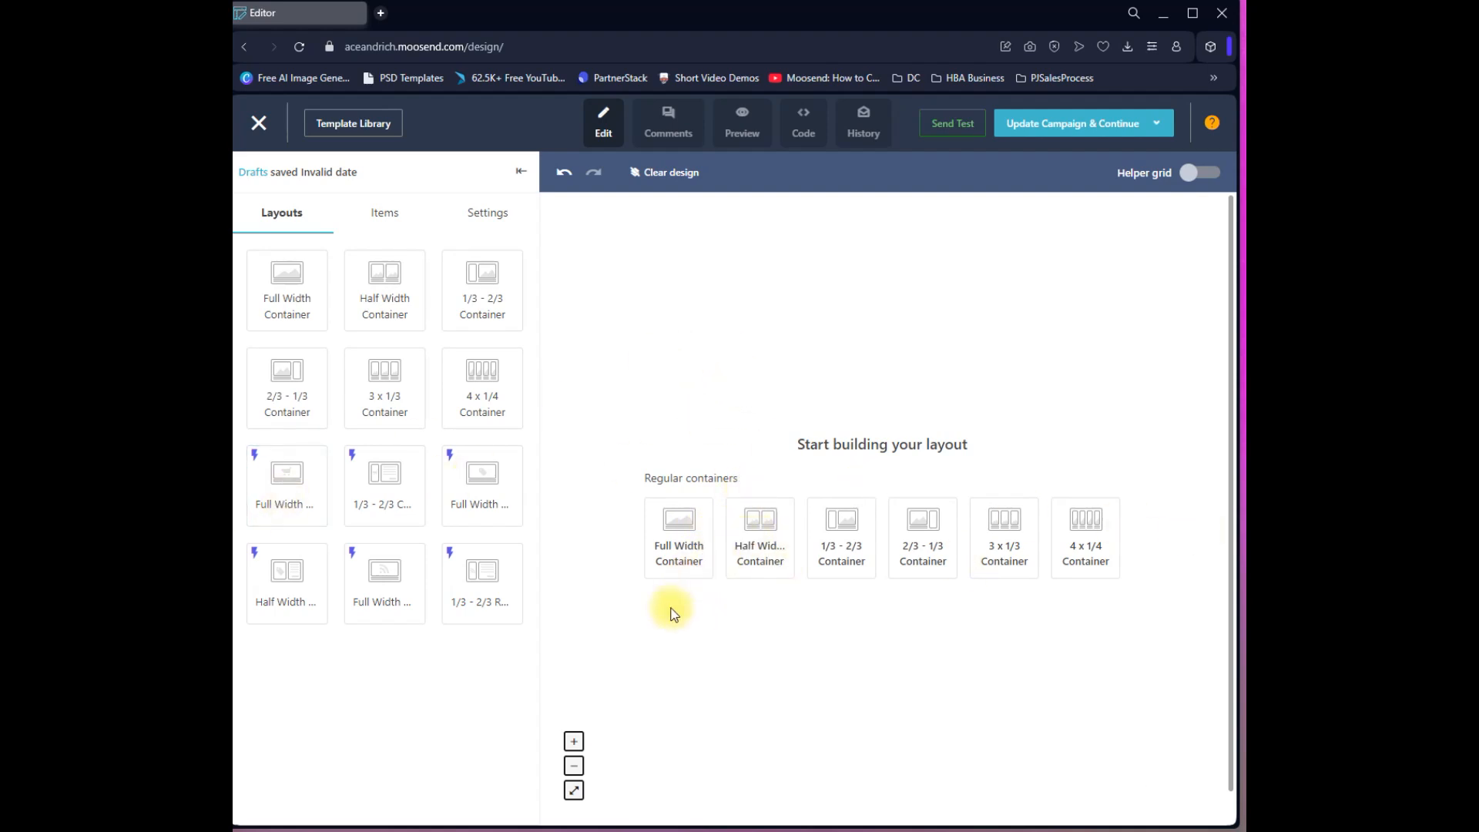
{"action": "left_click", "coordinate": [682, 556]}
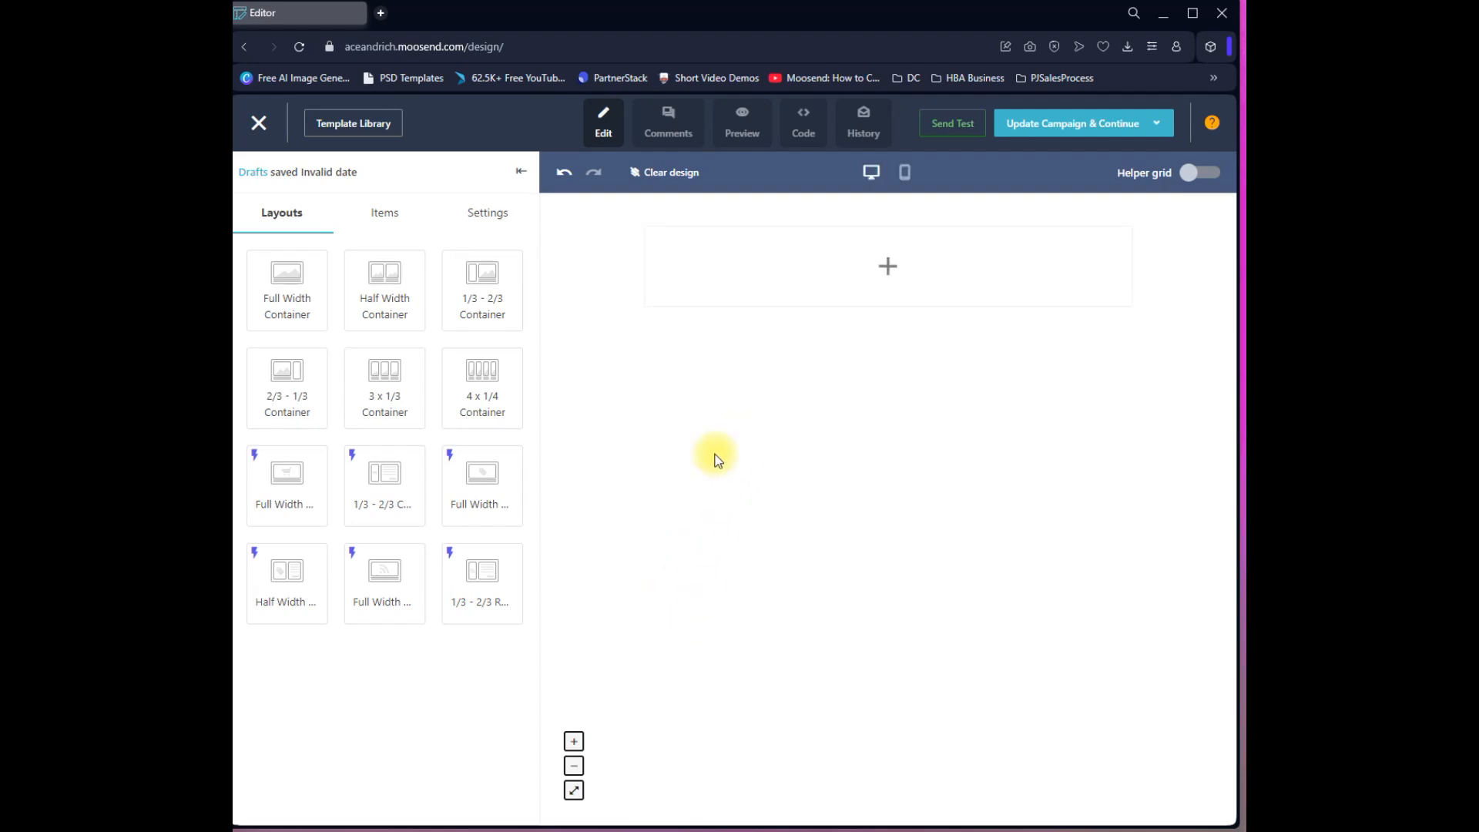
{"action": "left_click", "coordinate": [891, 270]}
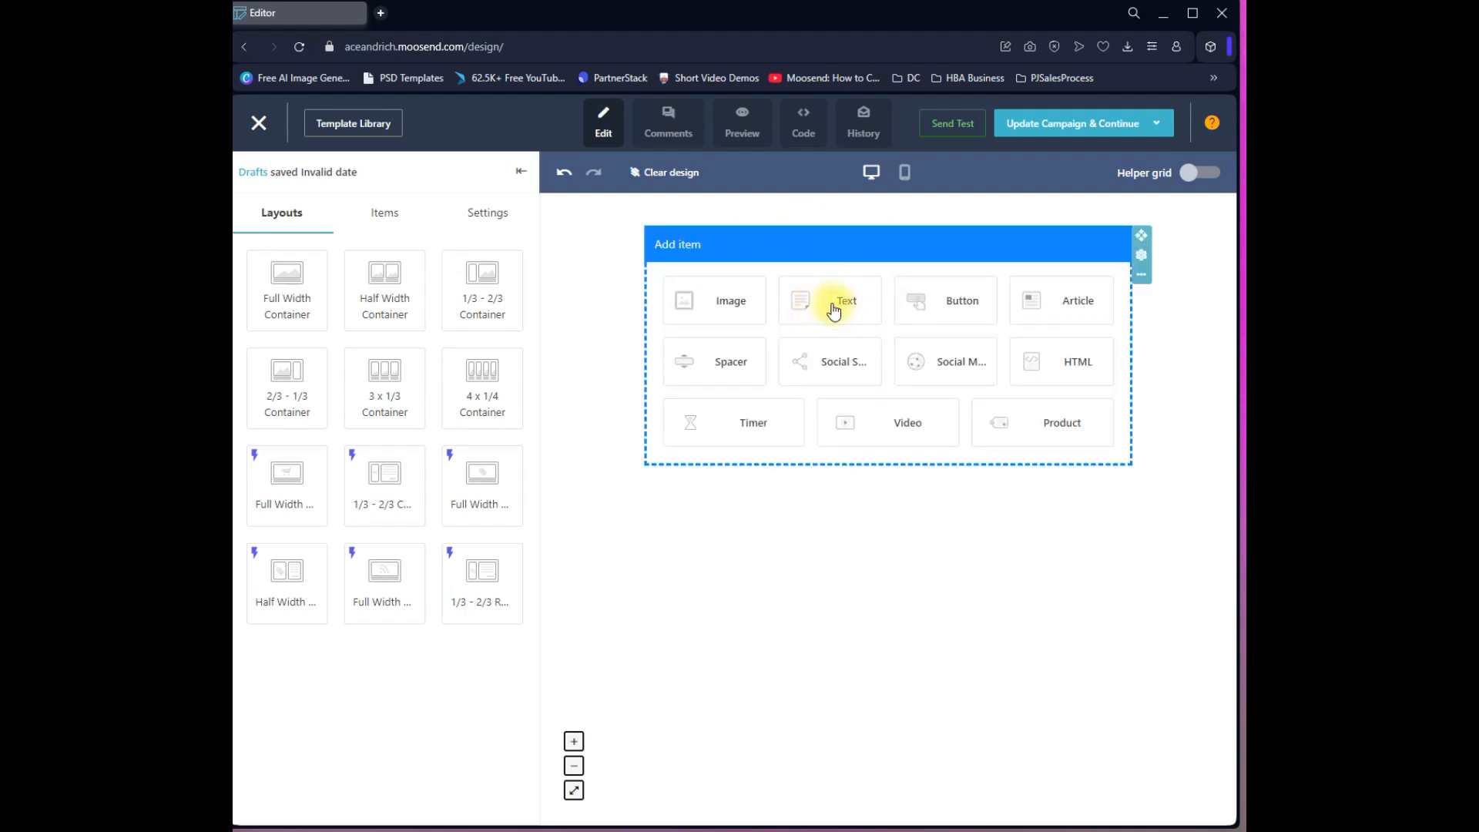
{"action": "left_click", "coordinate": [834, 309]}
{"action": "left_click", "coordinate": [710, 242]}
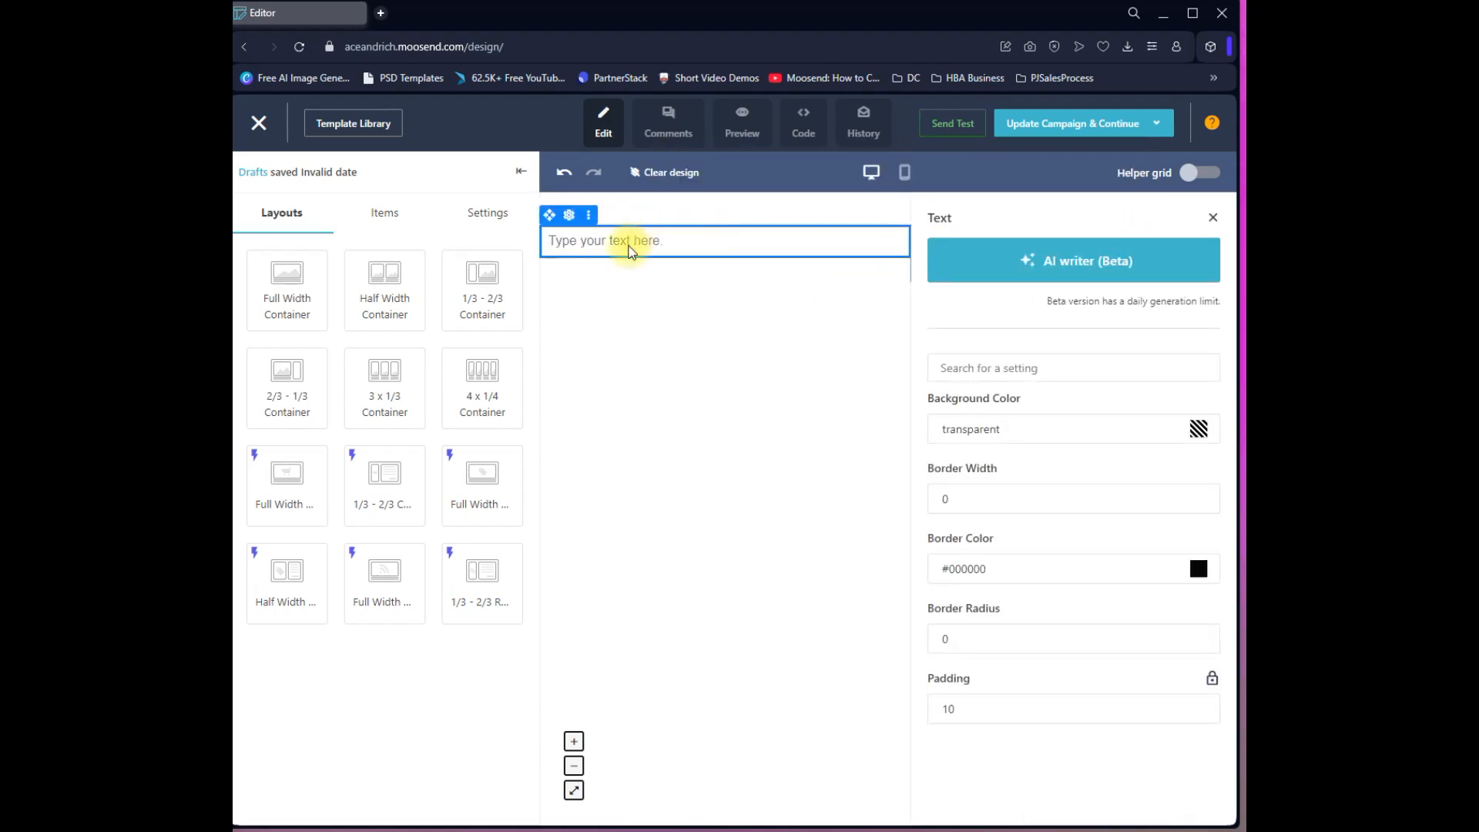
- Set the font size of the new text item to 18px
{"action": "left_click", "coordinate": [630, 250]}
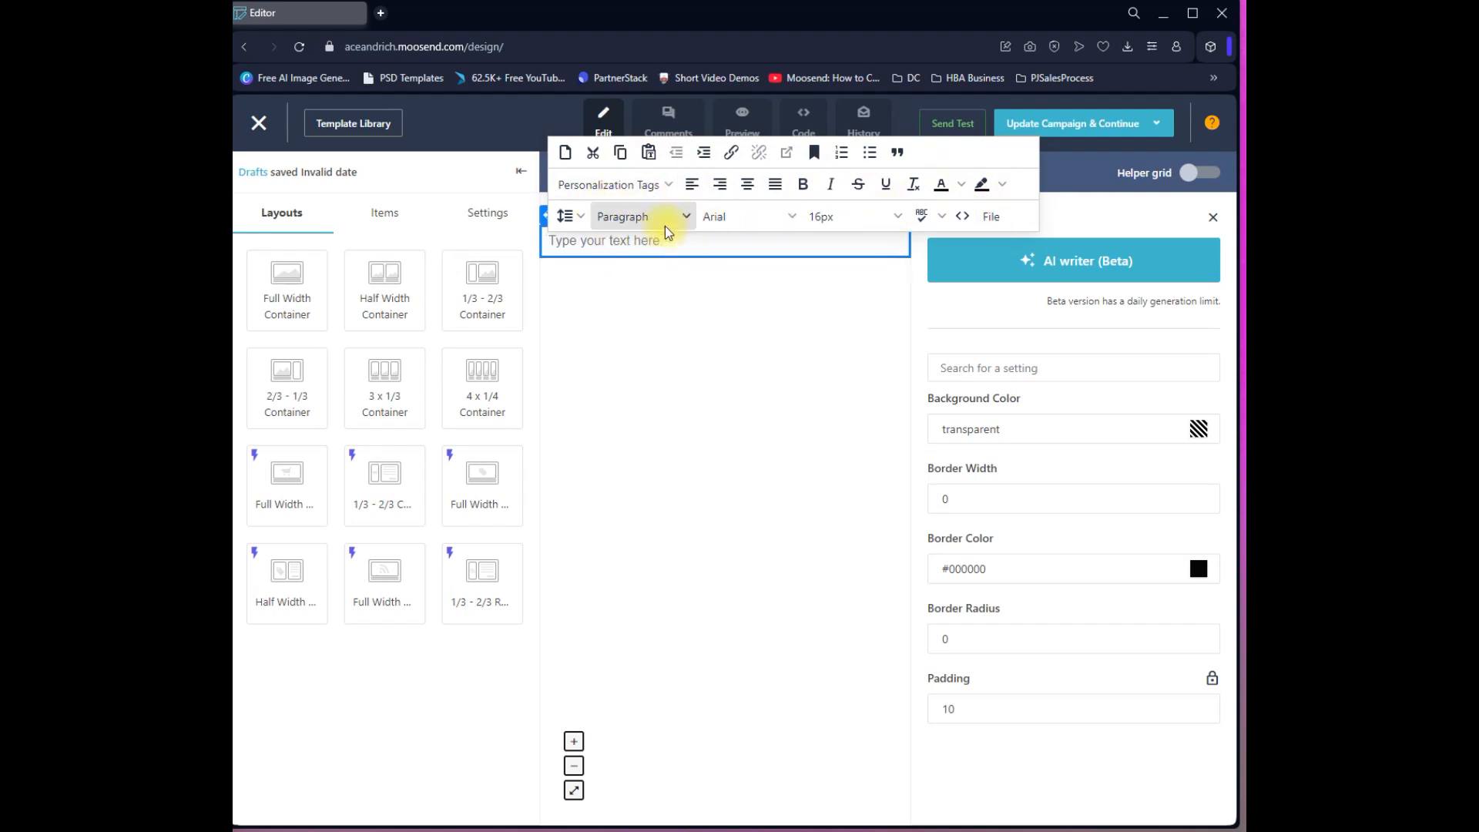
{"action": "left_click", "coordinate": [856, 219]}
{"action": "left_click", "coordinate": [852, 428]}
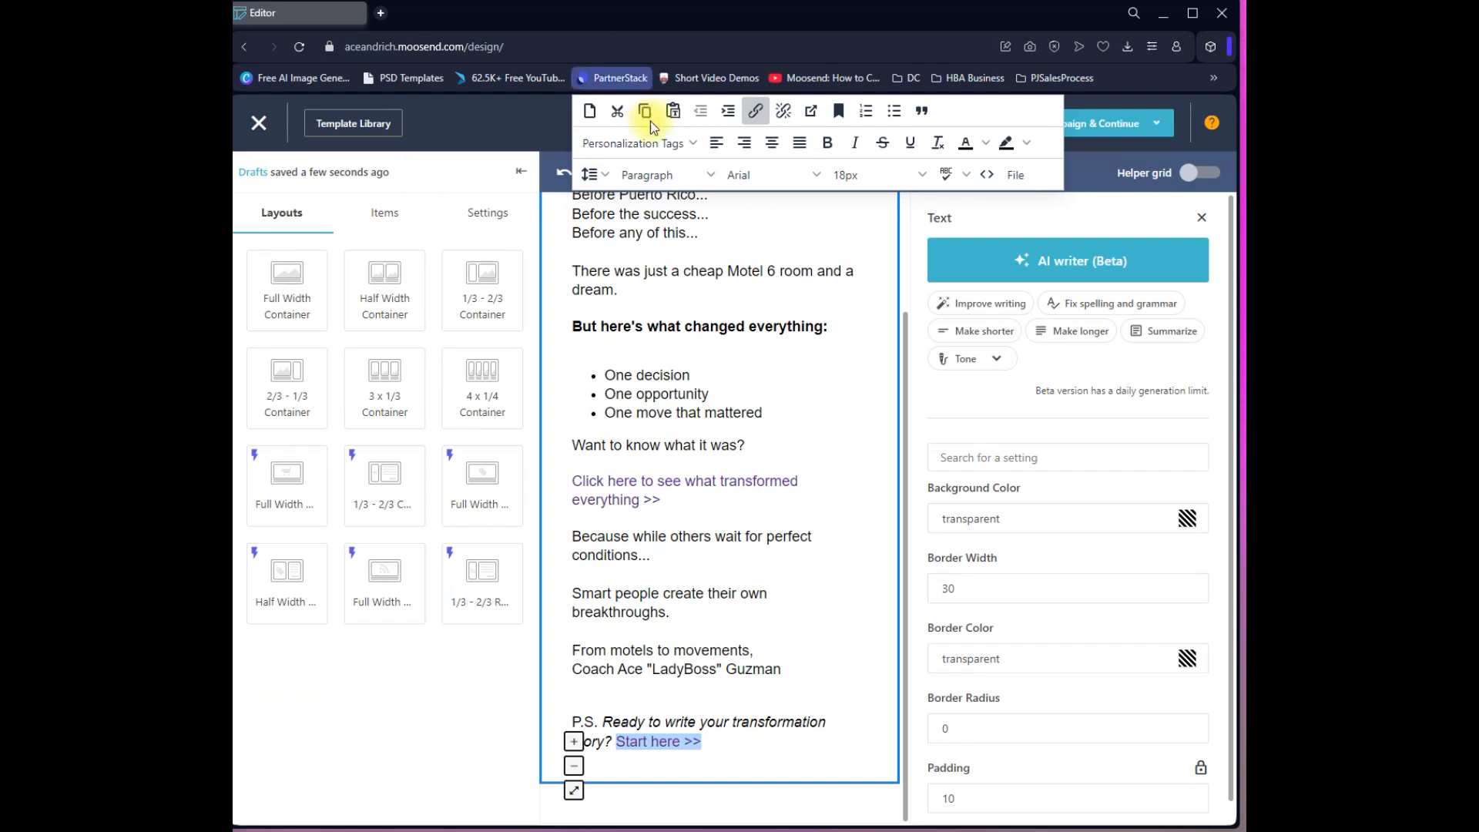
- Review the email body from the greeting to the P.S., including the "Click here to see what transformed everything >>" link
{"action": "left_click", "coordinate": [838, 409]}
{"action": "scroll", "coordinate": [840, 407], "scroll_direction": "up", "scroll_amount": 2}
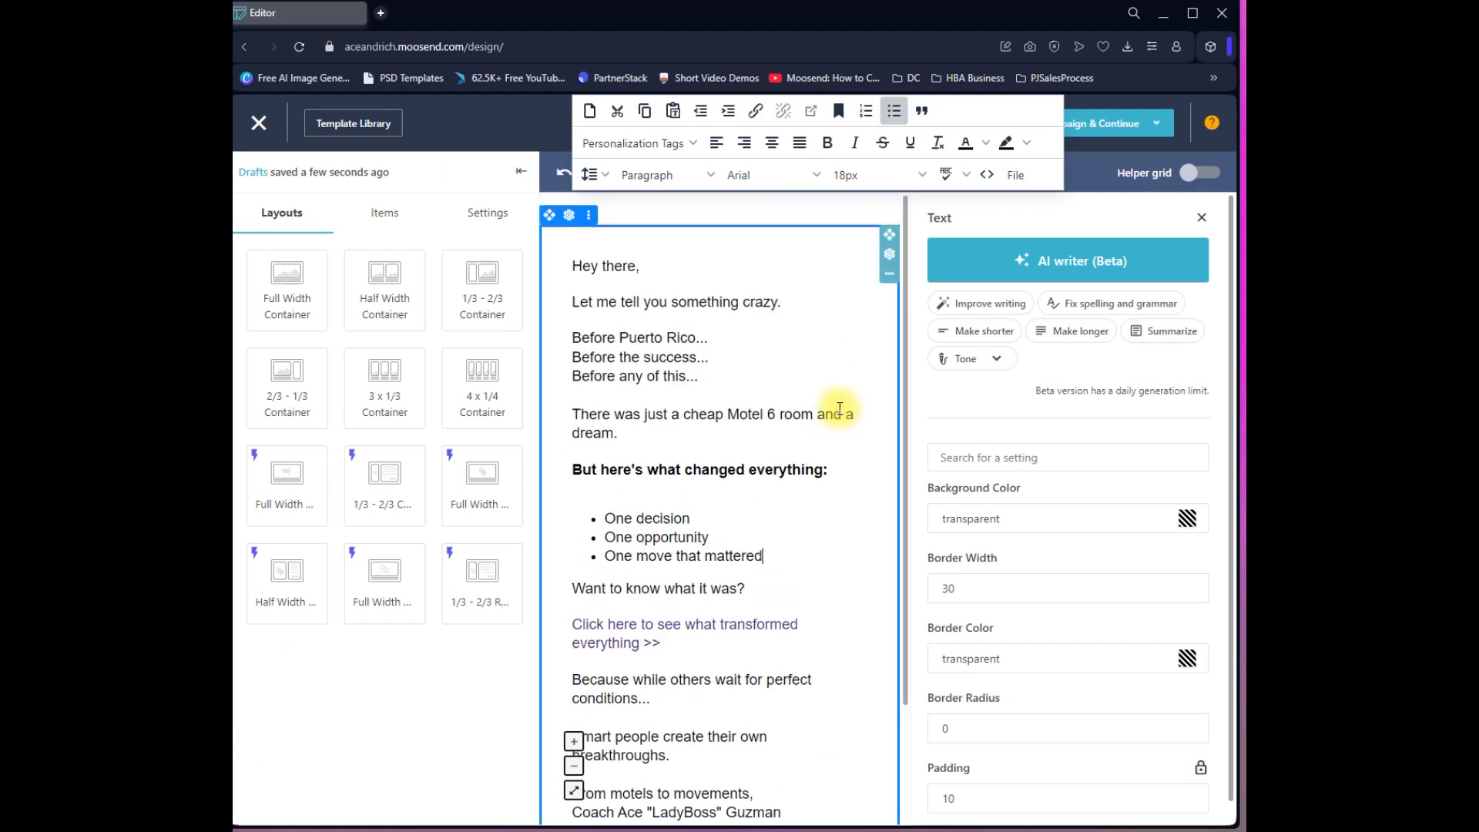
{"action": "scroll", "coordinate": [840, 409], "scroll_direction": "down", "scroll_amount": 1}
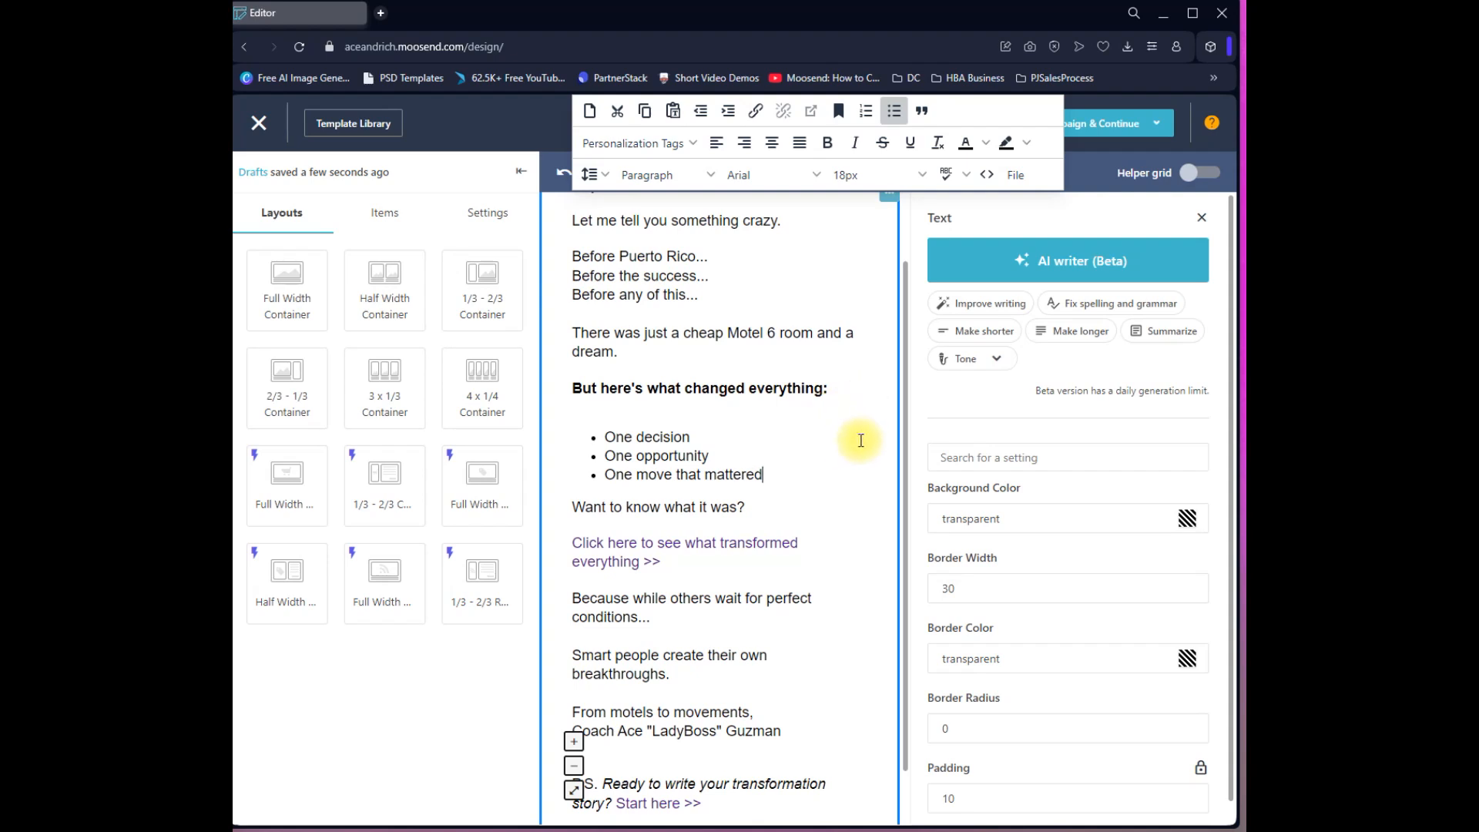
{"action": "scroll", "coordinate": [861, 439], "scroll_direction": "down", "scroll_amount": 1}
{"action": "scroll", "coordinate": [855, 428], "scroll_direction": "up", "scroll_amount": 2}
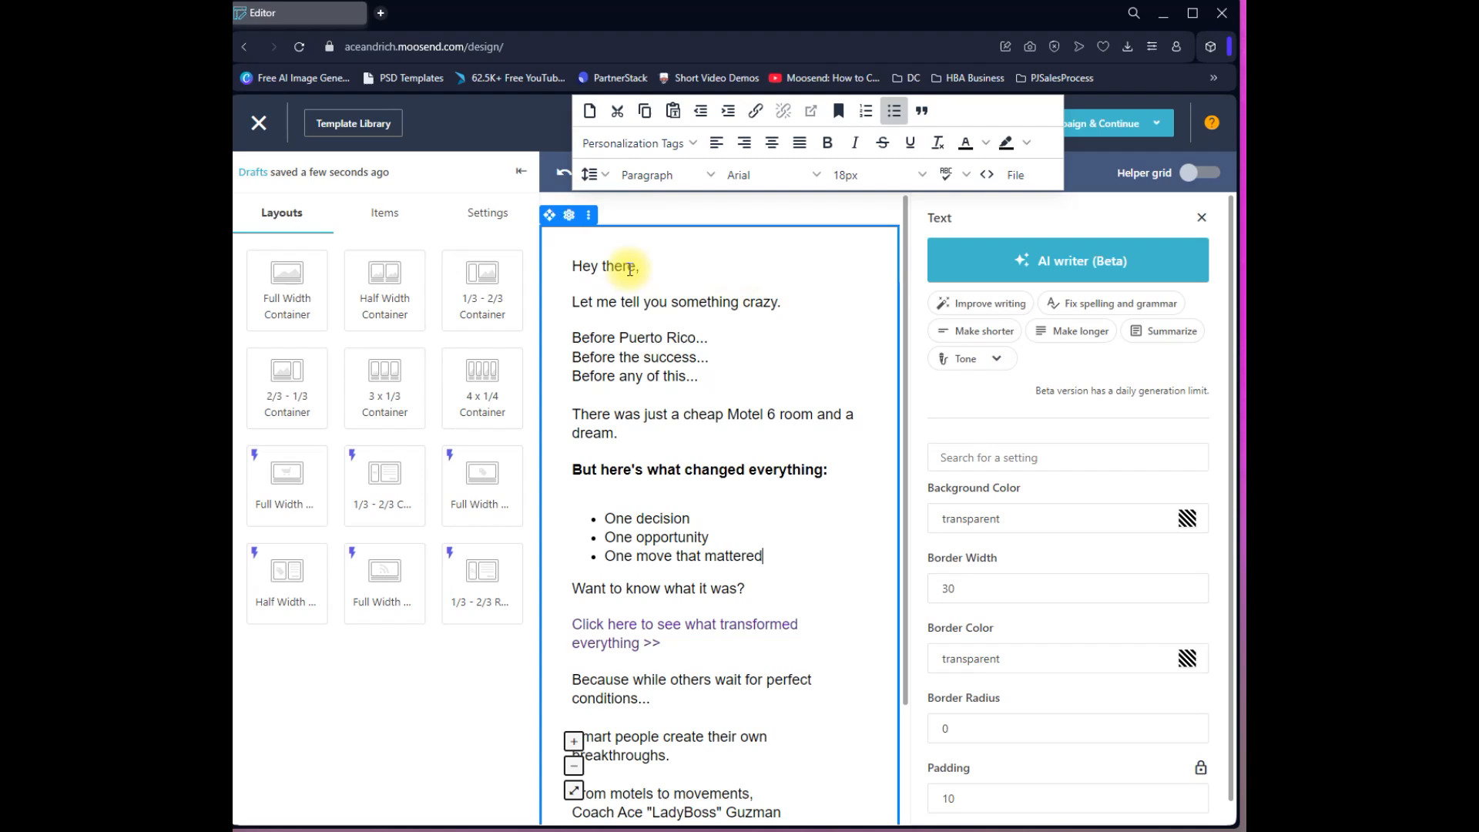
{"action": "scroll", "coordinate": [620, 339], "scroll_direction": "down", "scroll_amount": 2}
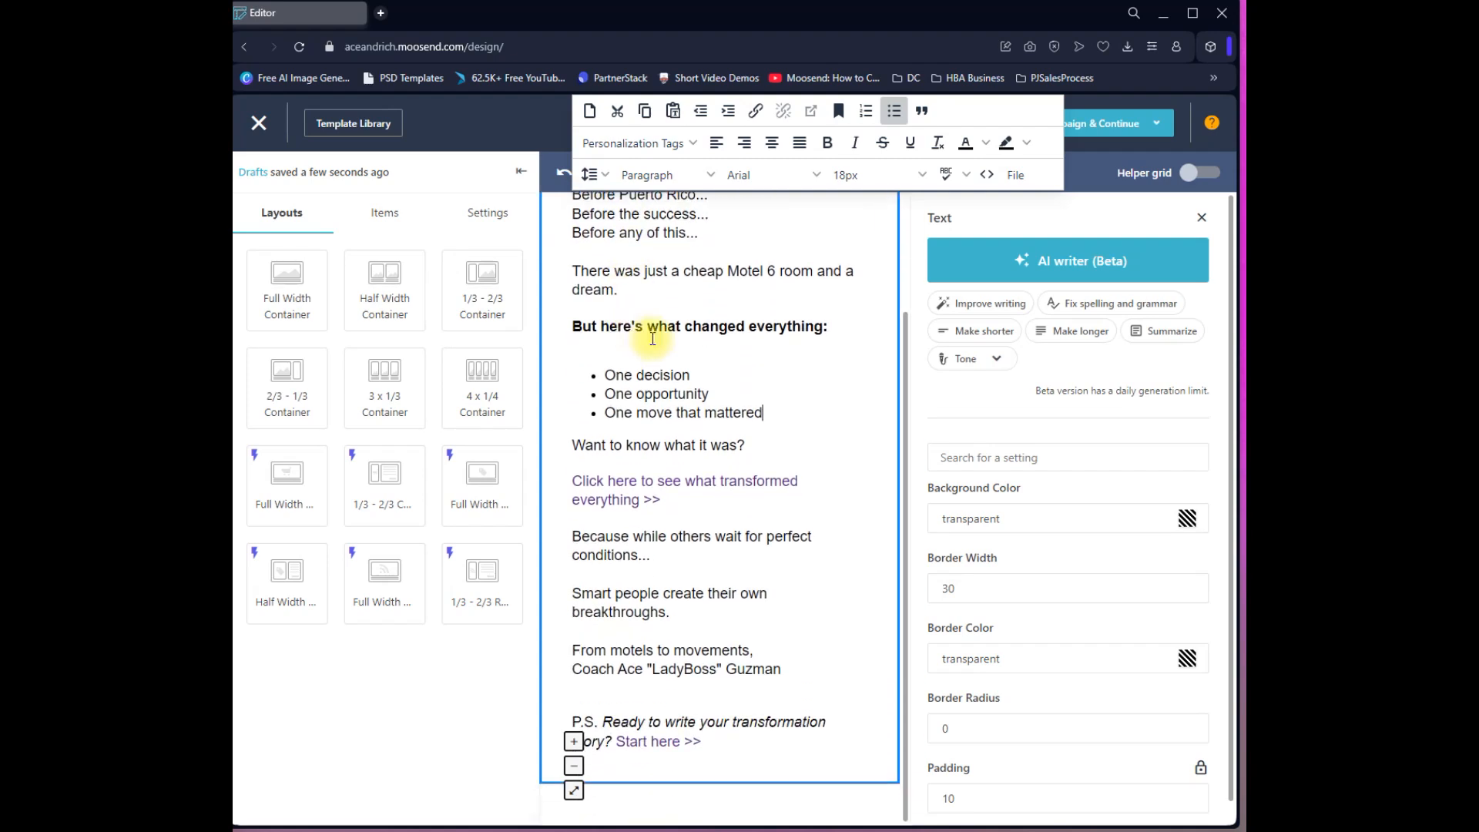
{"action": "left_click_drag", "start_coordinate": [663, 501], "coordinate": [570, 482]}
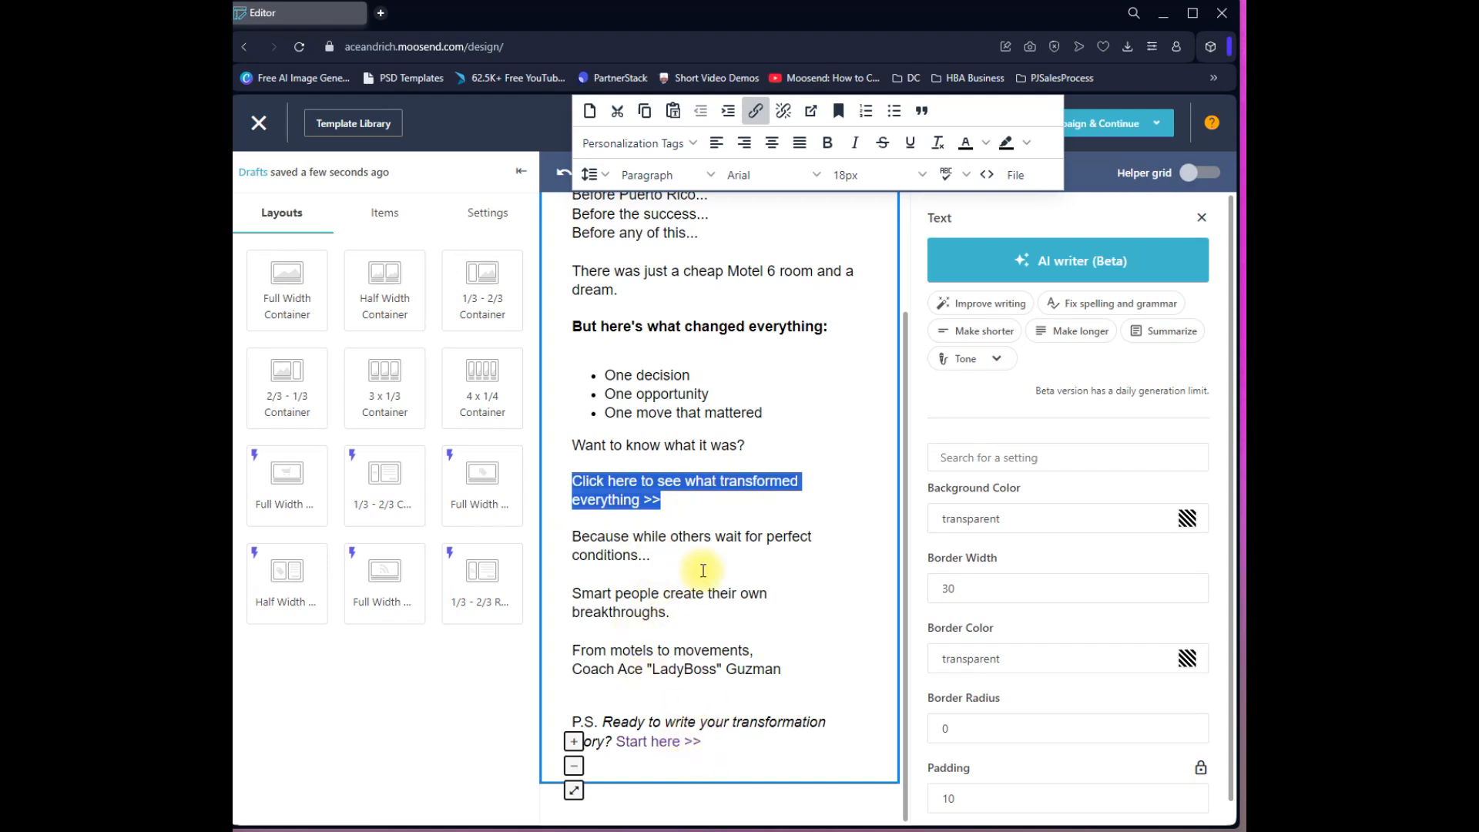
{"action": "left_click", "coordinate": [675, 493]}
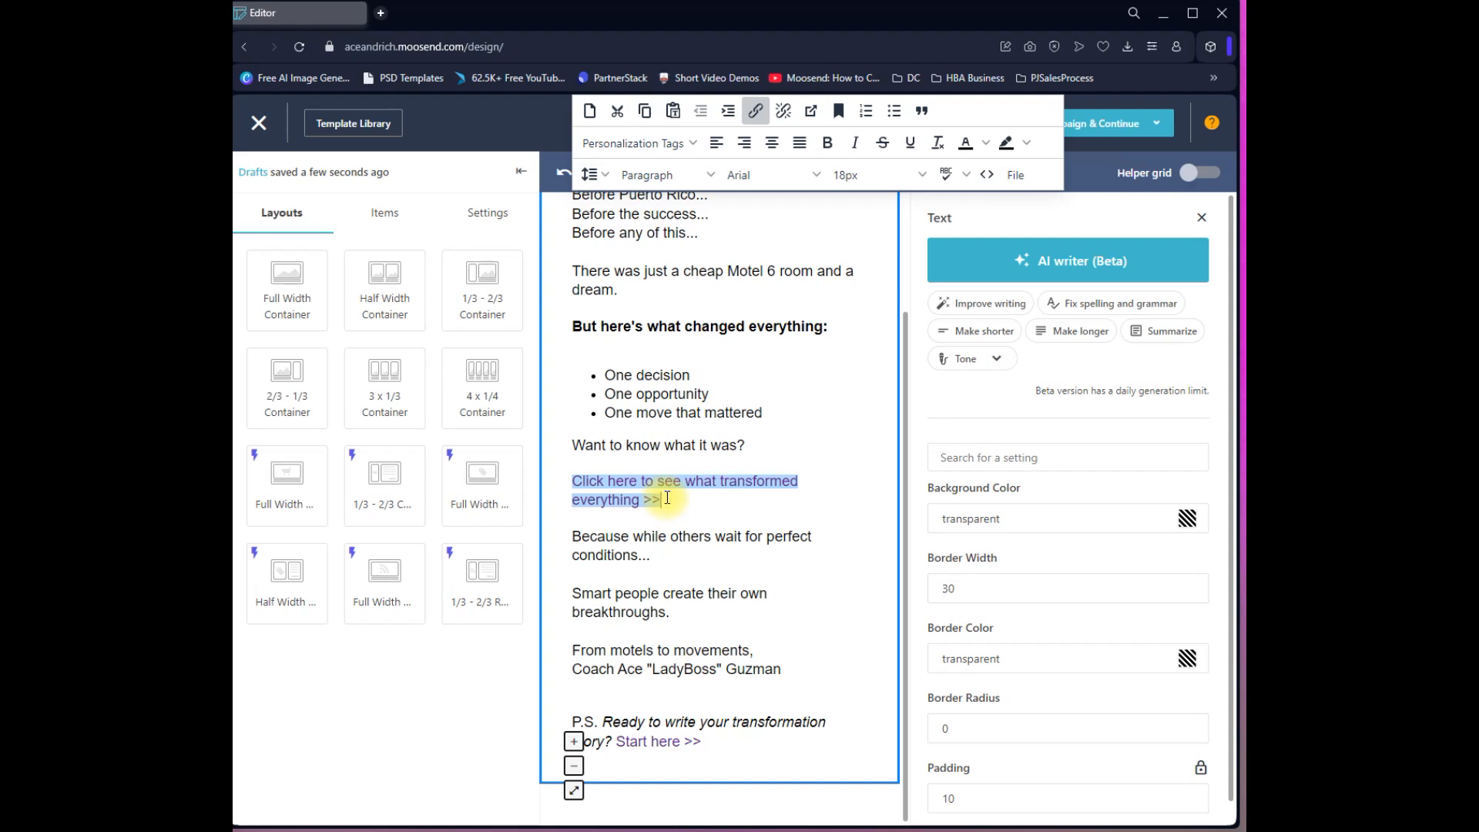
- Open the link settings for the line "Want to know what it was?" and save them without a URL
{"action": "left_click_drag", "start_coordinate": [573, 445], "coordinate": [755, 446]}
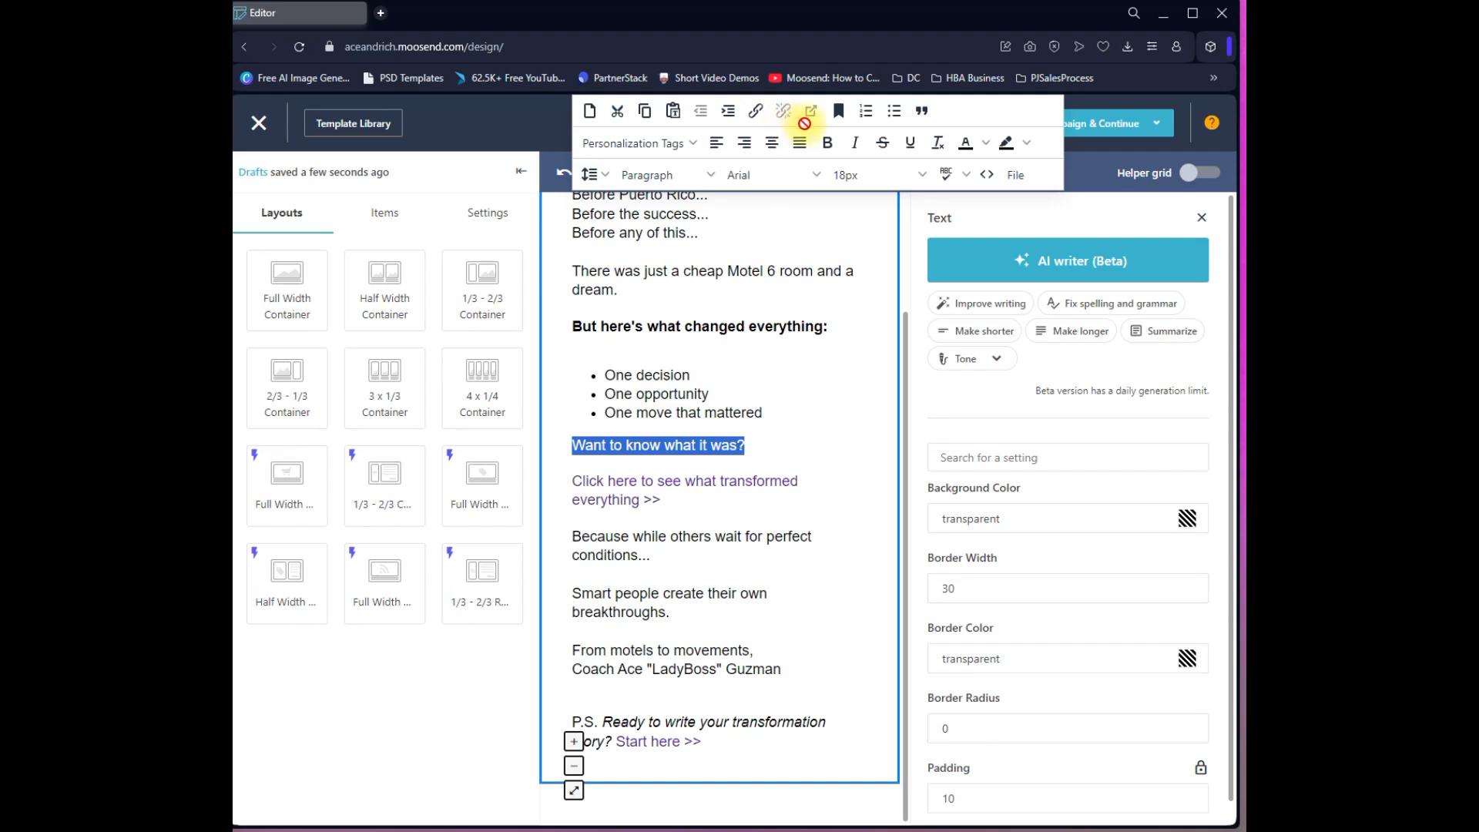
{"action": "left_click", "coordinate": [756, 114]}
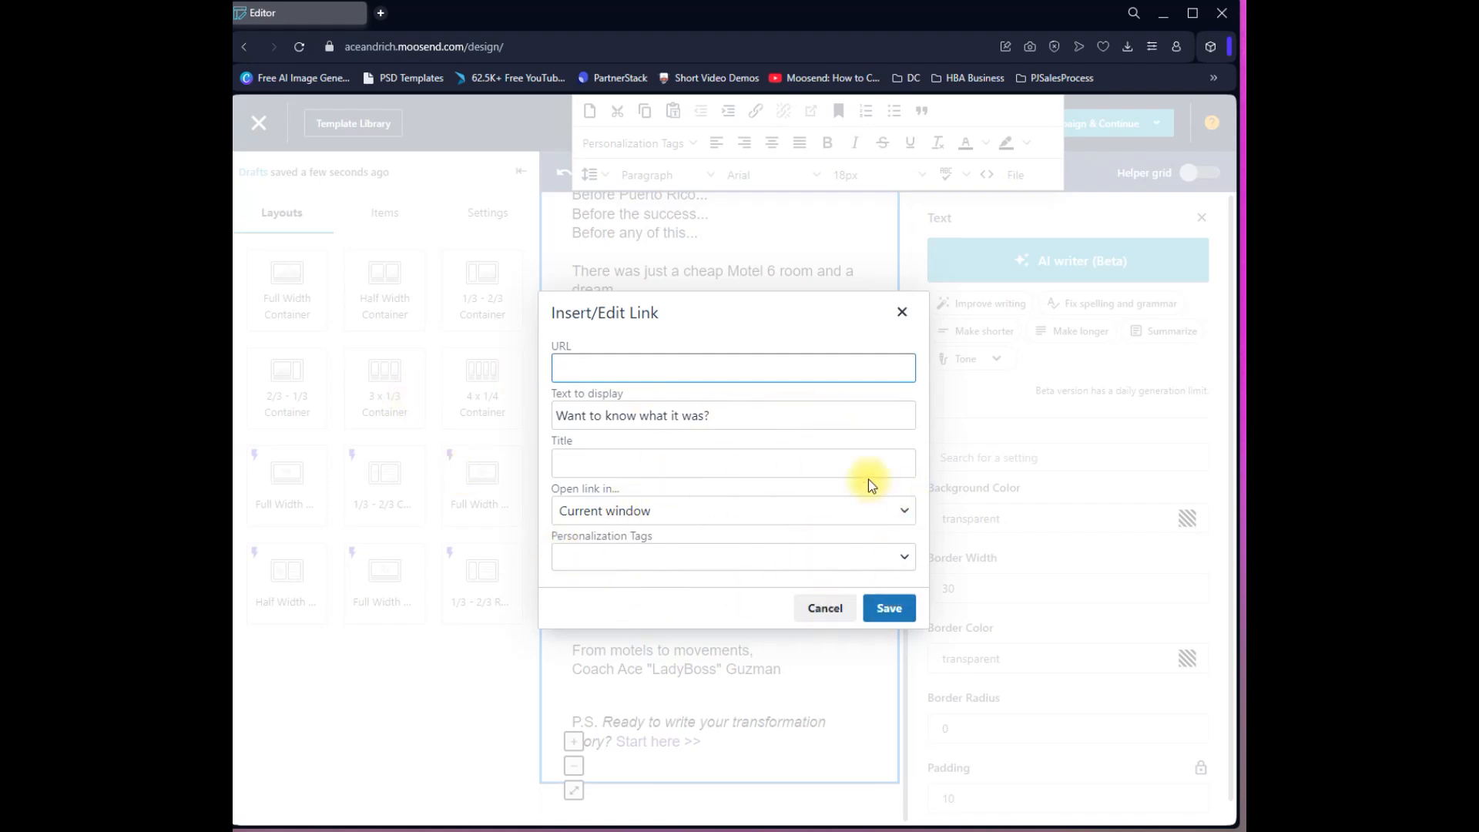
{"action": "left_click", "coordinate": [898, 612]}
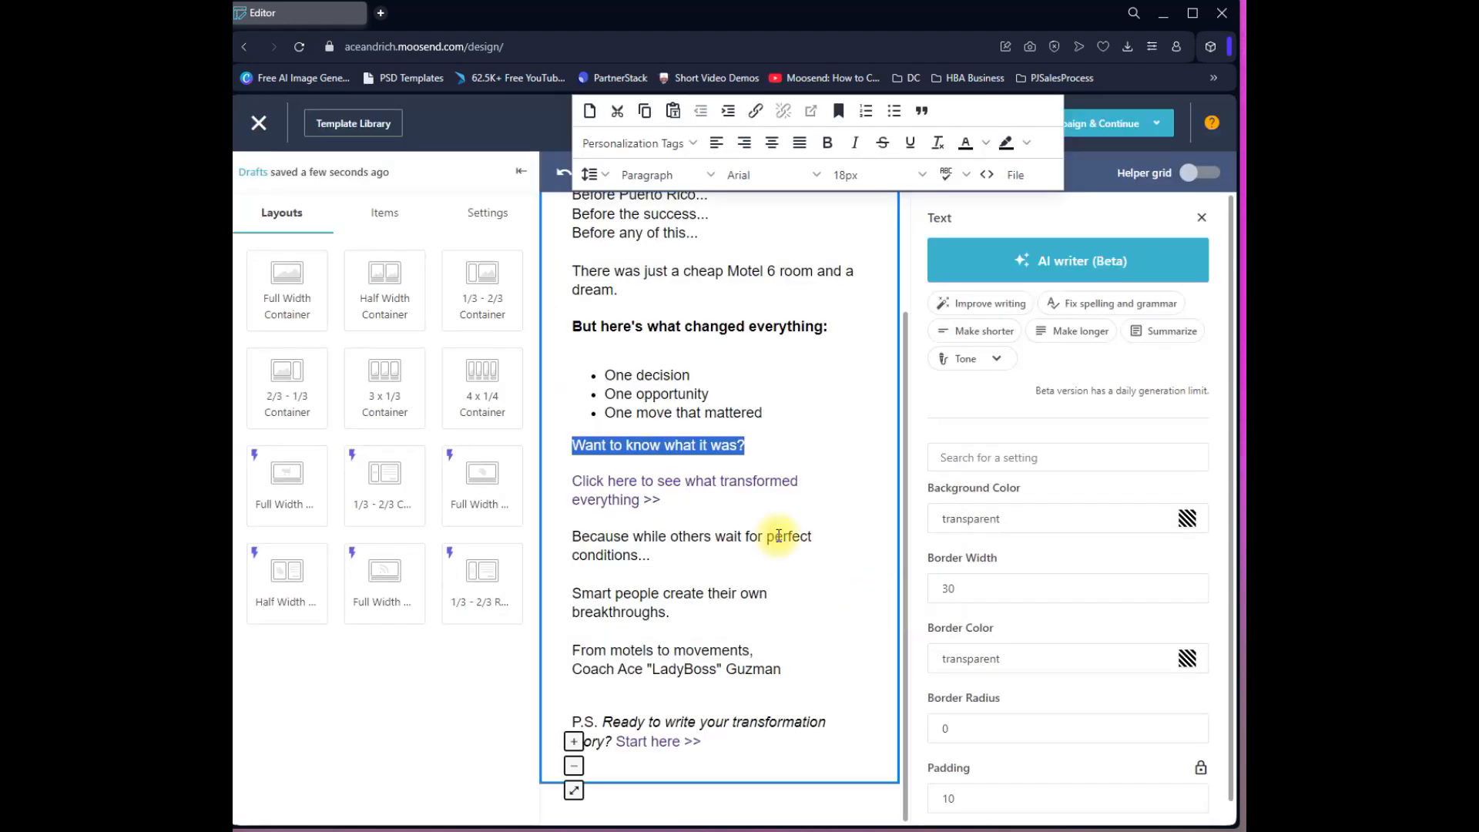
{"action": "triple_click", "coordinate": [645, 502]}
{"action": "left_click", "coordinate": [675, 513]}
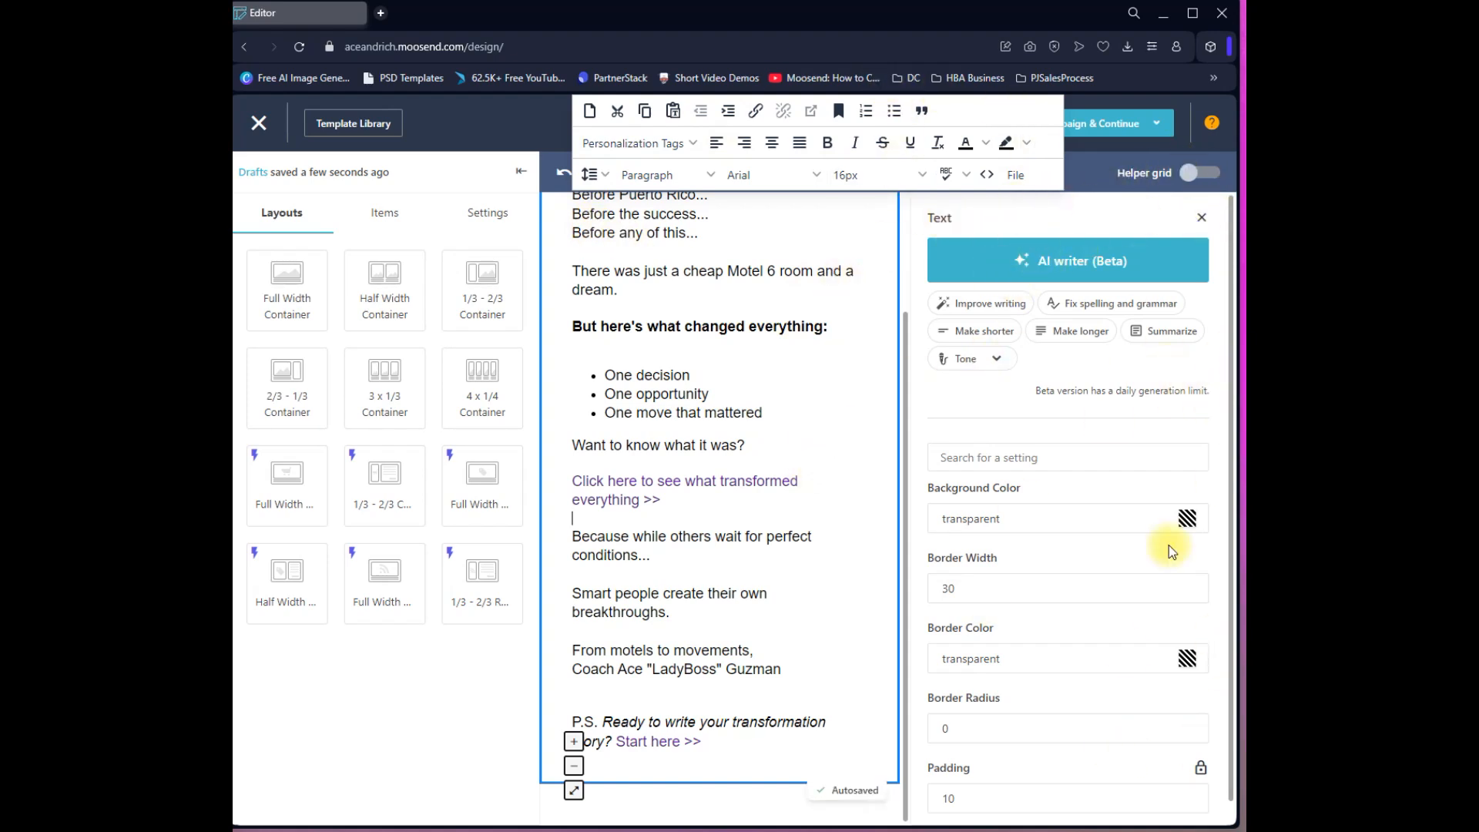
- Turn on the helper grid and check the whole email design from greeting to end
{"action": "left_click", "coordinate": [1201, 176]}
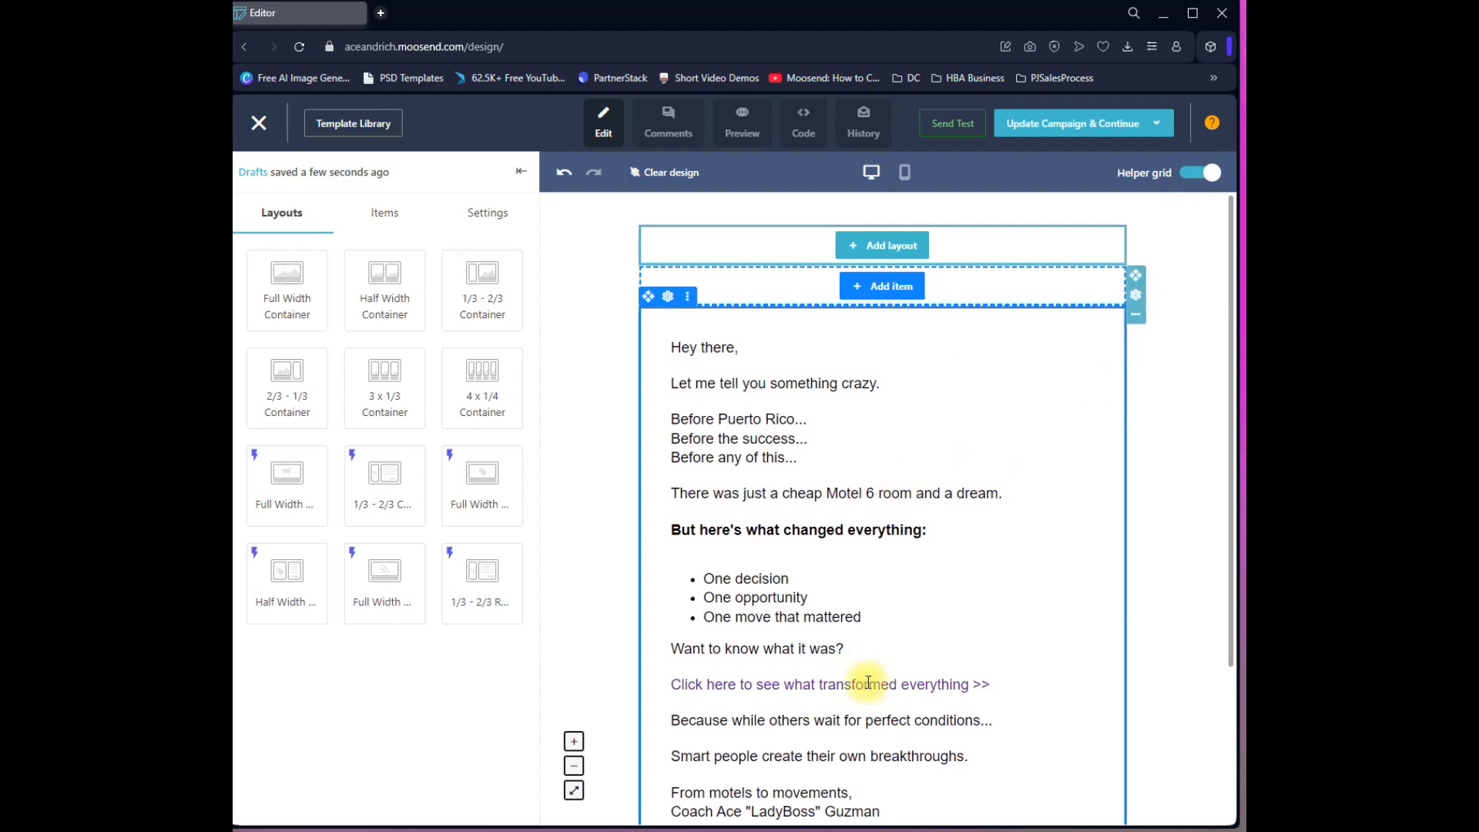
{"action": "scroll", "coordinate": [875, 670], "scroll_direction": "down", "scroll_amount": 3}
{"action": "scroll", "coordinate": [881, 654], "scroll_direction": "up", "scroll_amount": 3}
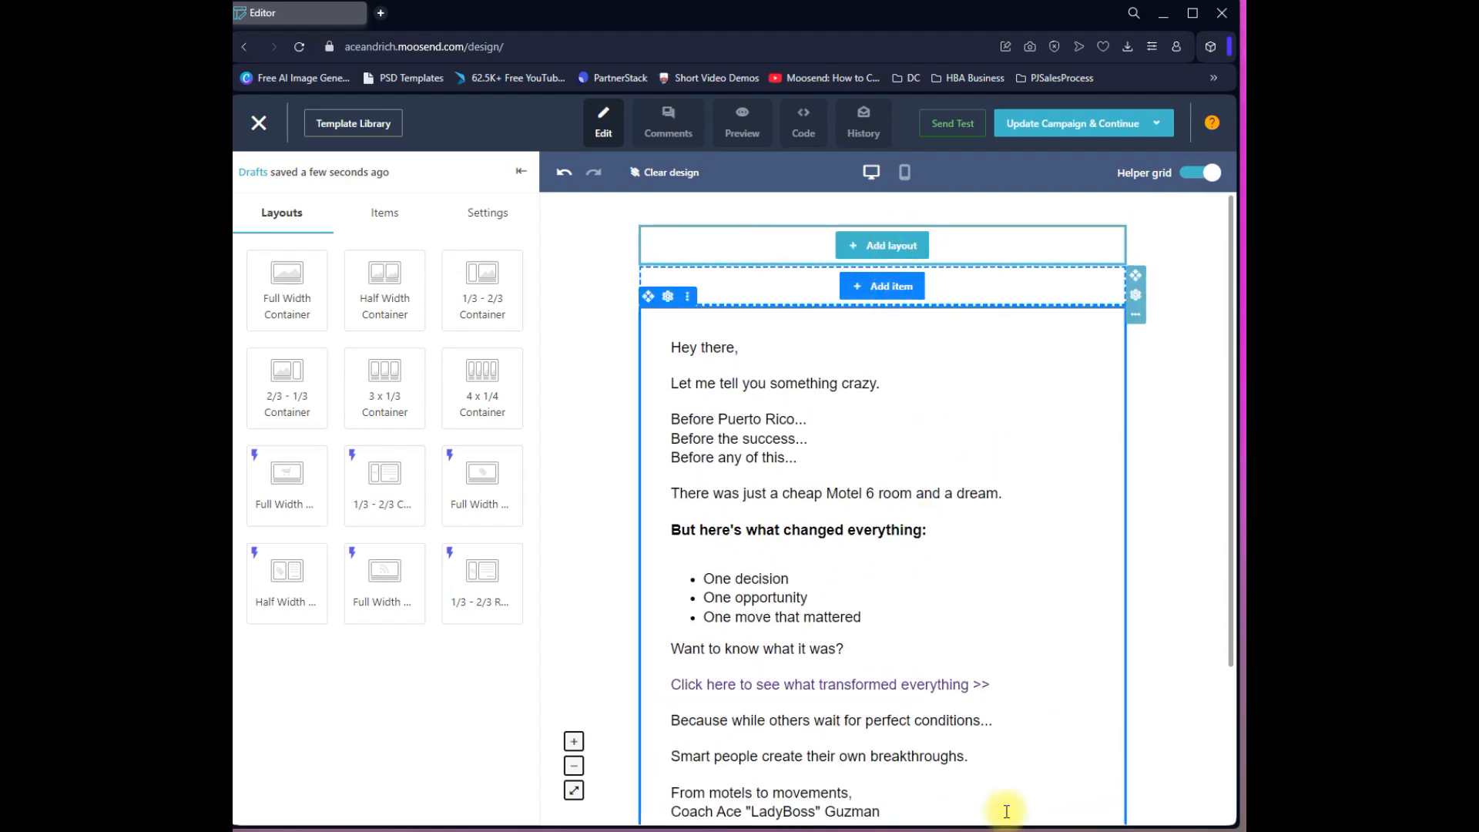
{"action": "scroll", "coordinate": [879, 753], "scroll_direction": "down", "scroll_amount": 5}
{"action": "scroll", "coordinate": [925, 709], "scroll_direction": "up", "scroll_amount": 1}
{"action": "scroll", "coordinate": [925, 501], "scroll_direction": "up", "scroll_amount": 3}
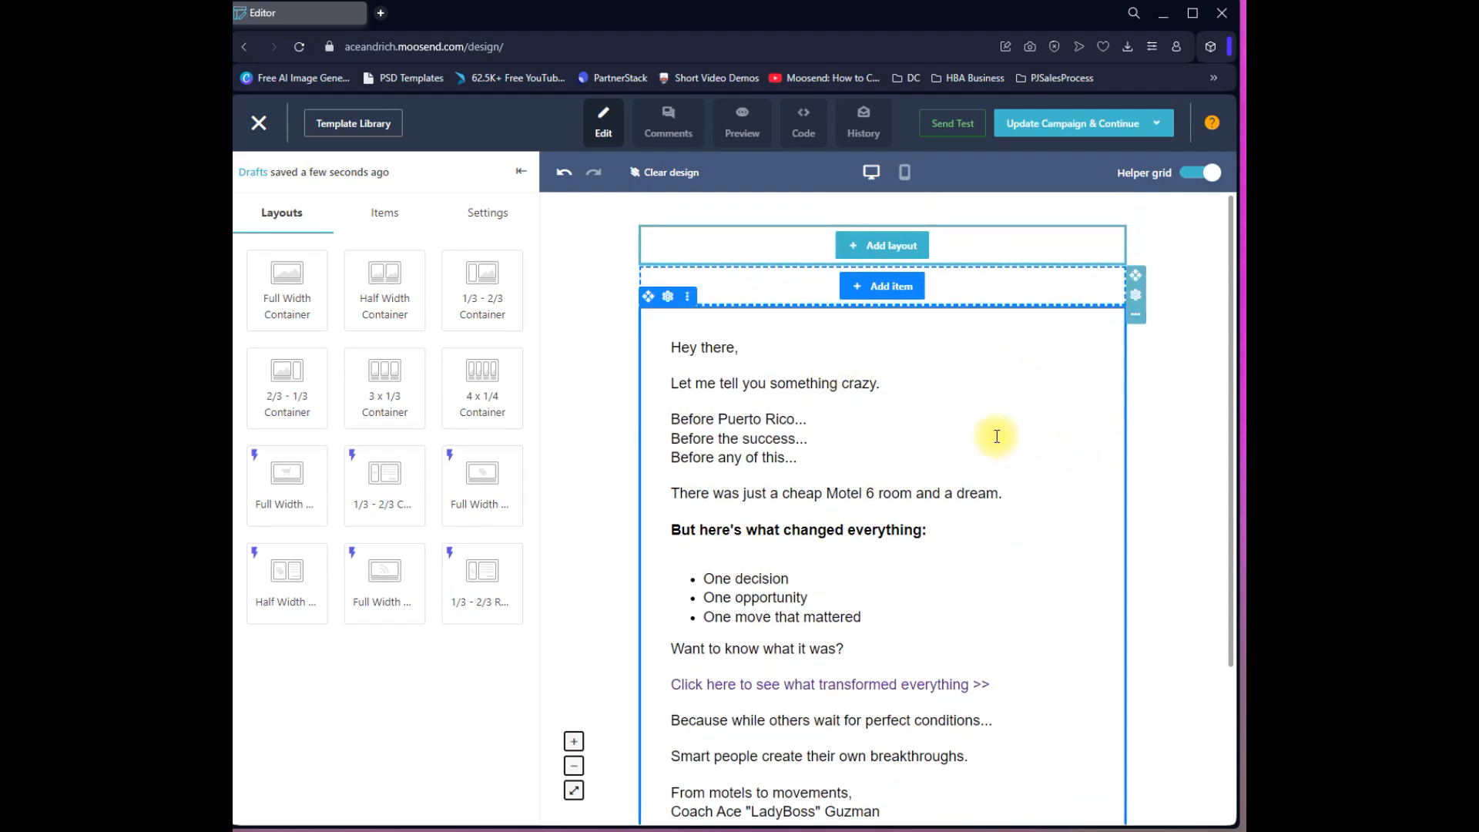
- Save the email design as a template named "AM Broadcast for Offer"
{"action": "mouse_move", "coordinate": [1087, 134]}
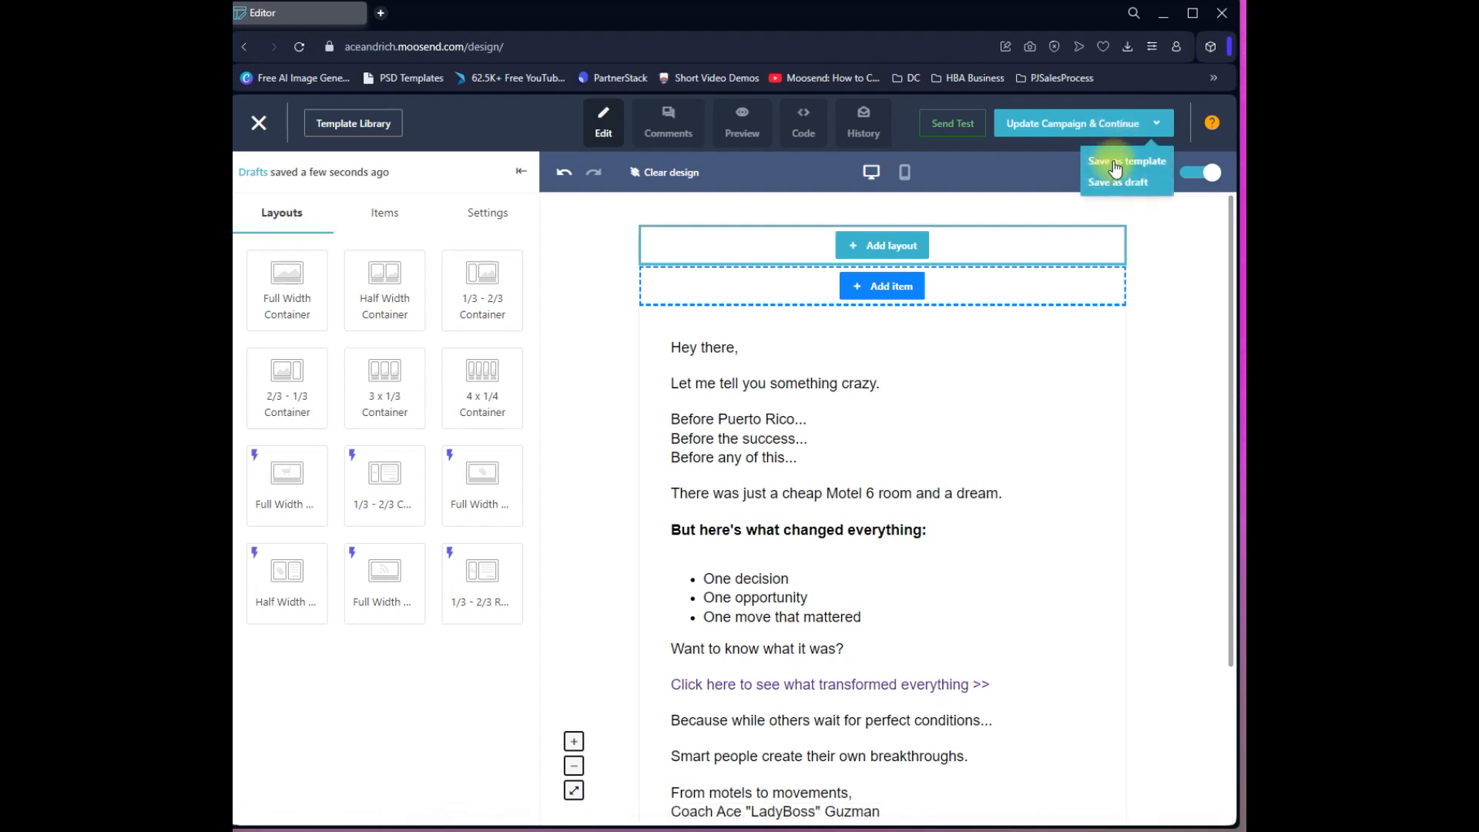
{"action": "left_click", "coordinate": [1112, 162]}
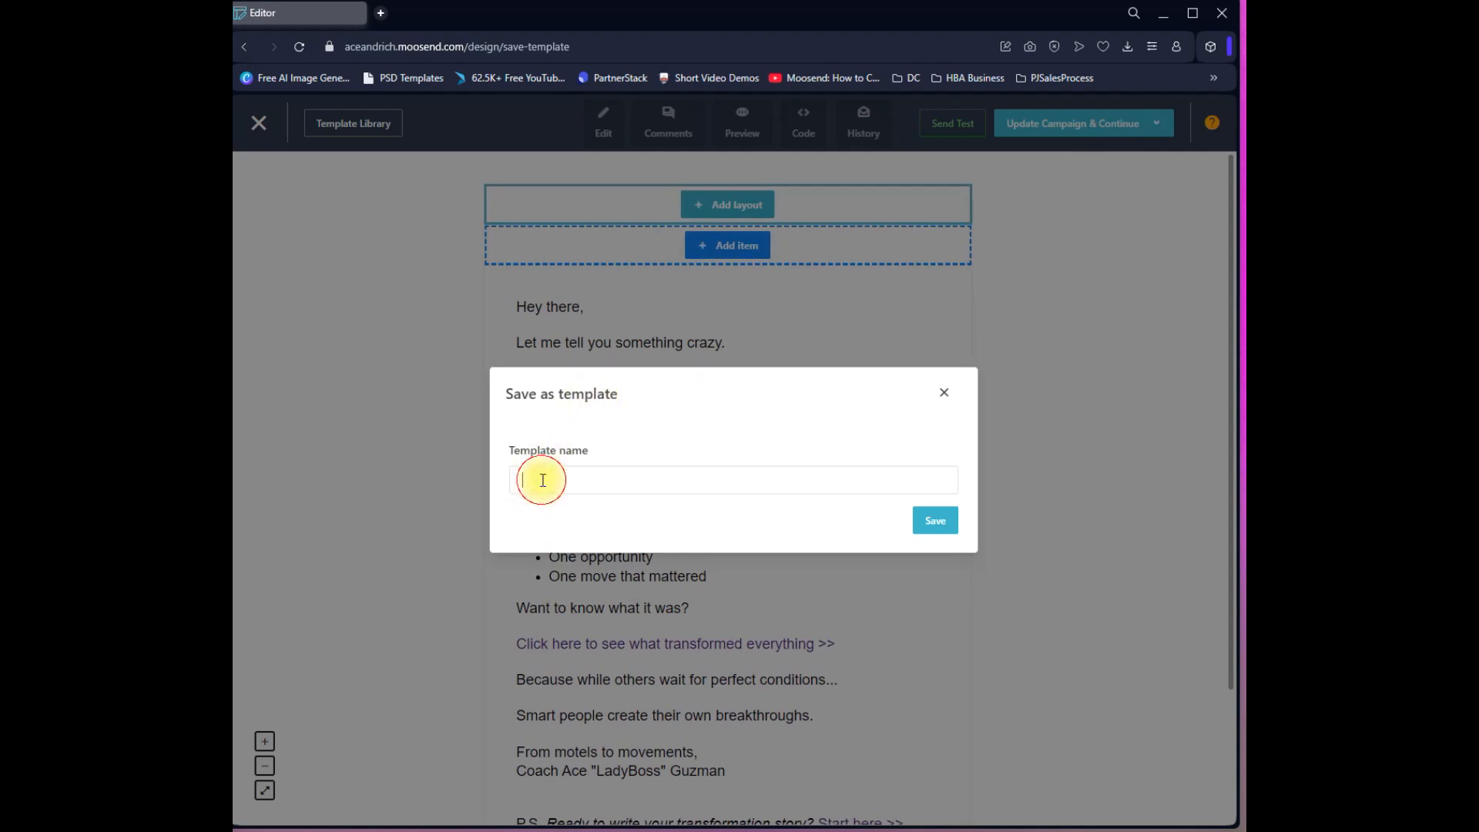
{"action": "type", "text": "AM Broadcast for Offer"}
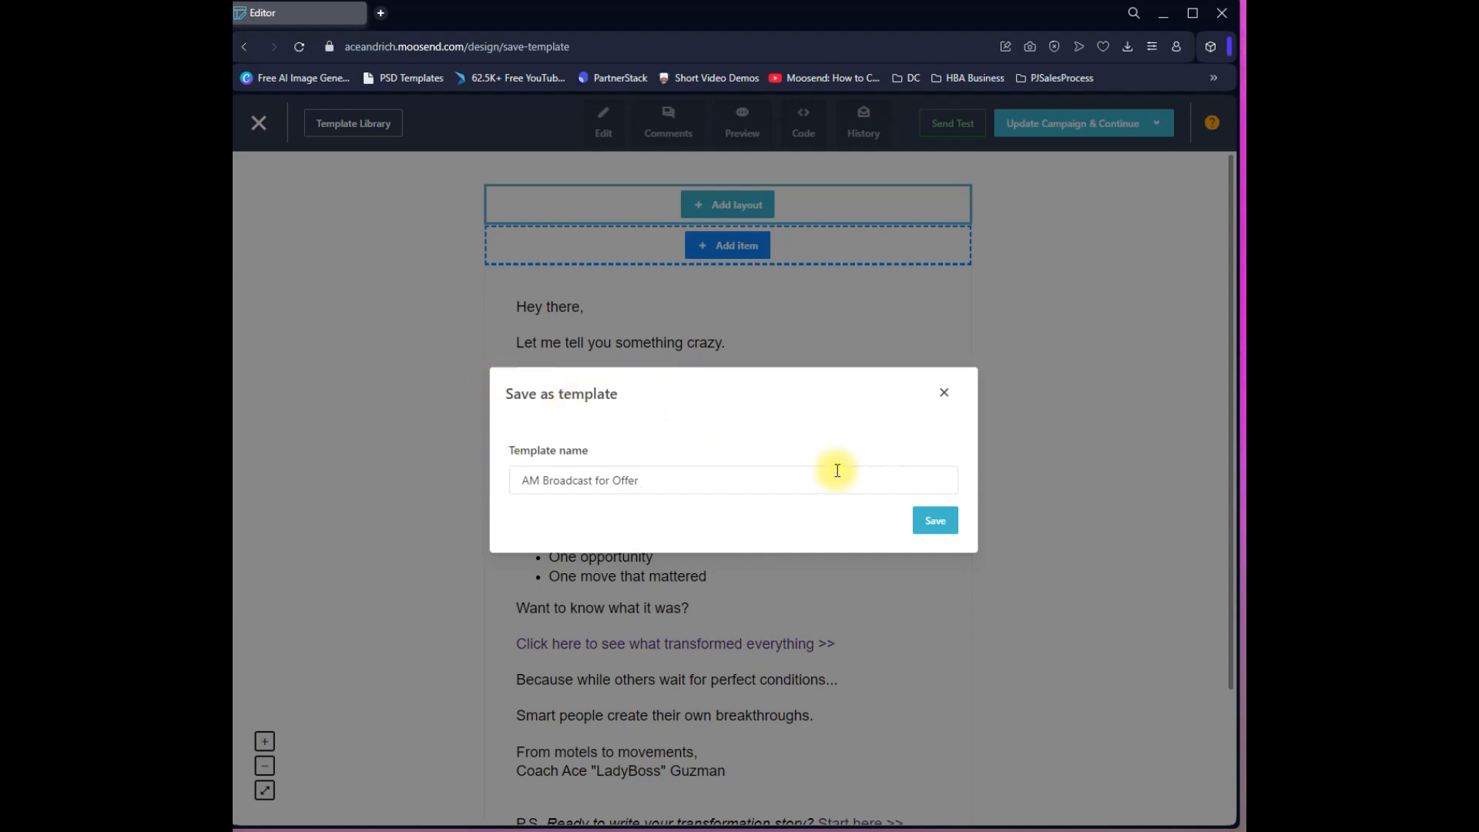
{"action": "left_click", "coordinate": [935, 521]}
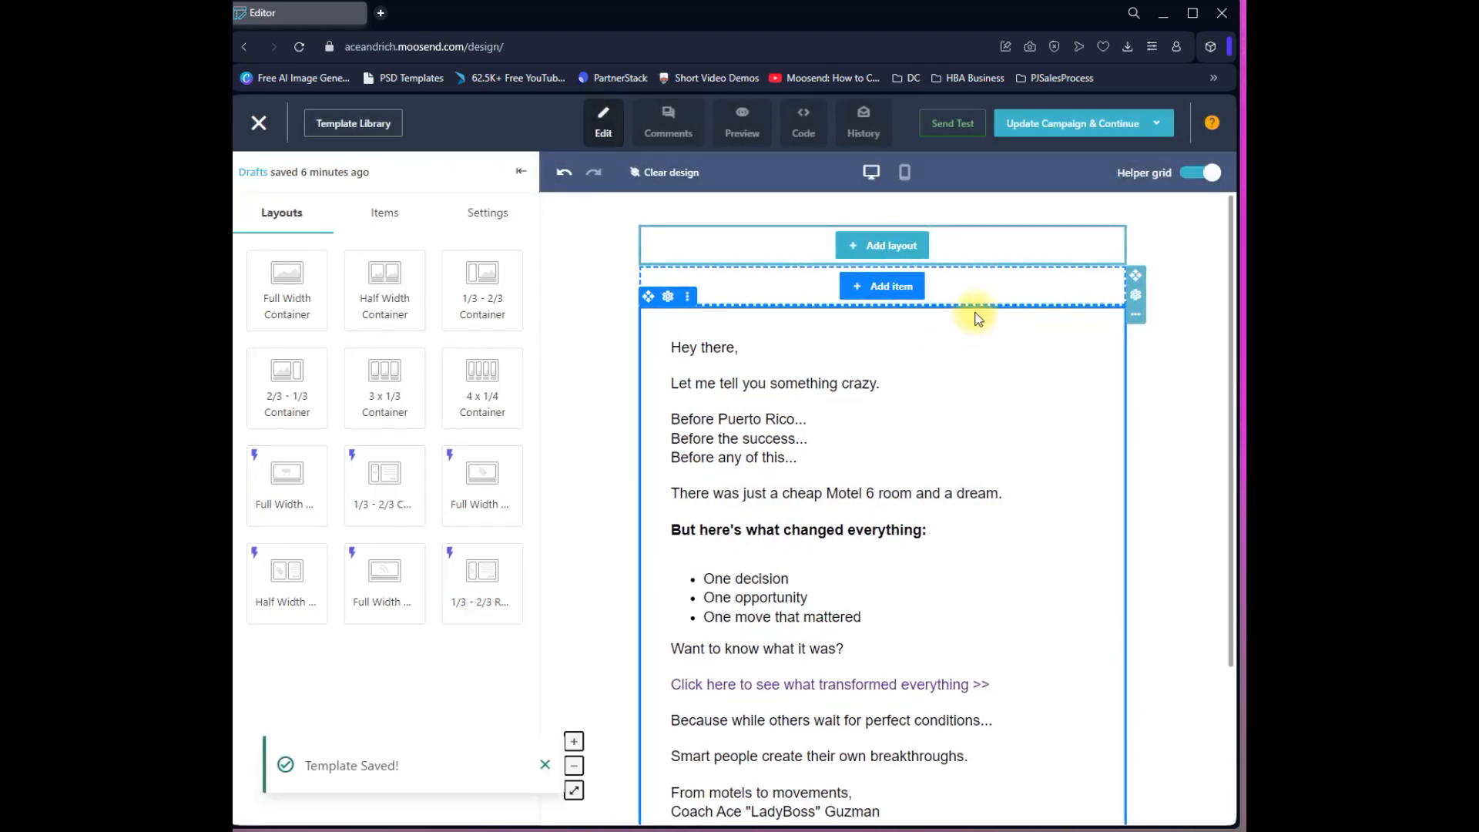
- Update the campaign with the current email design and continue to delivery scheduling
{"action": "mouse_move", "coordinate": [1097, 132]}
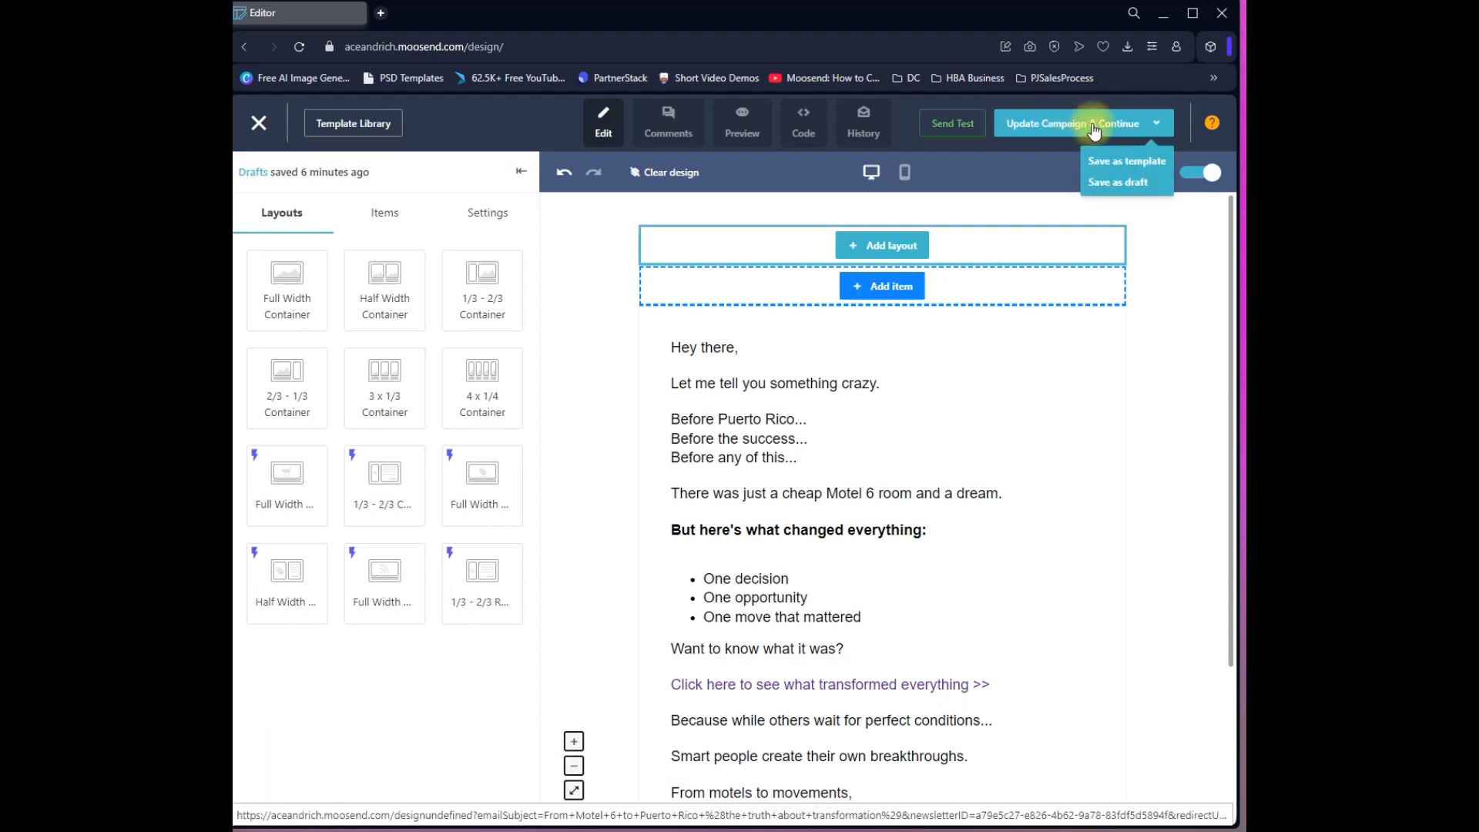
{"action": "left_click", "coordinate": [1090, 126]}
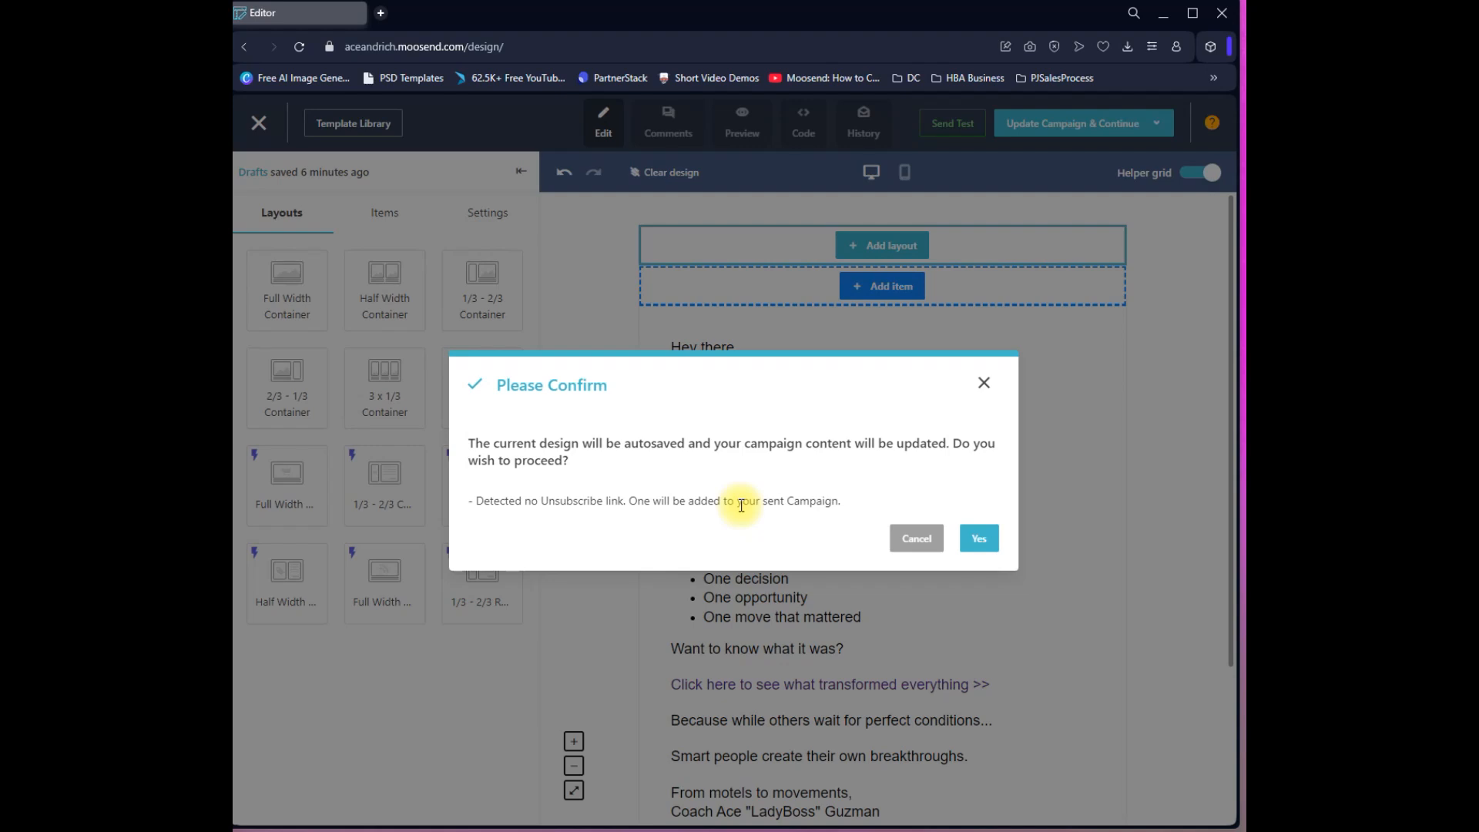
{"action": "left_click", "coordinate": [987, 541]}
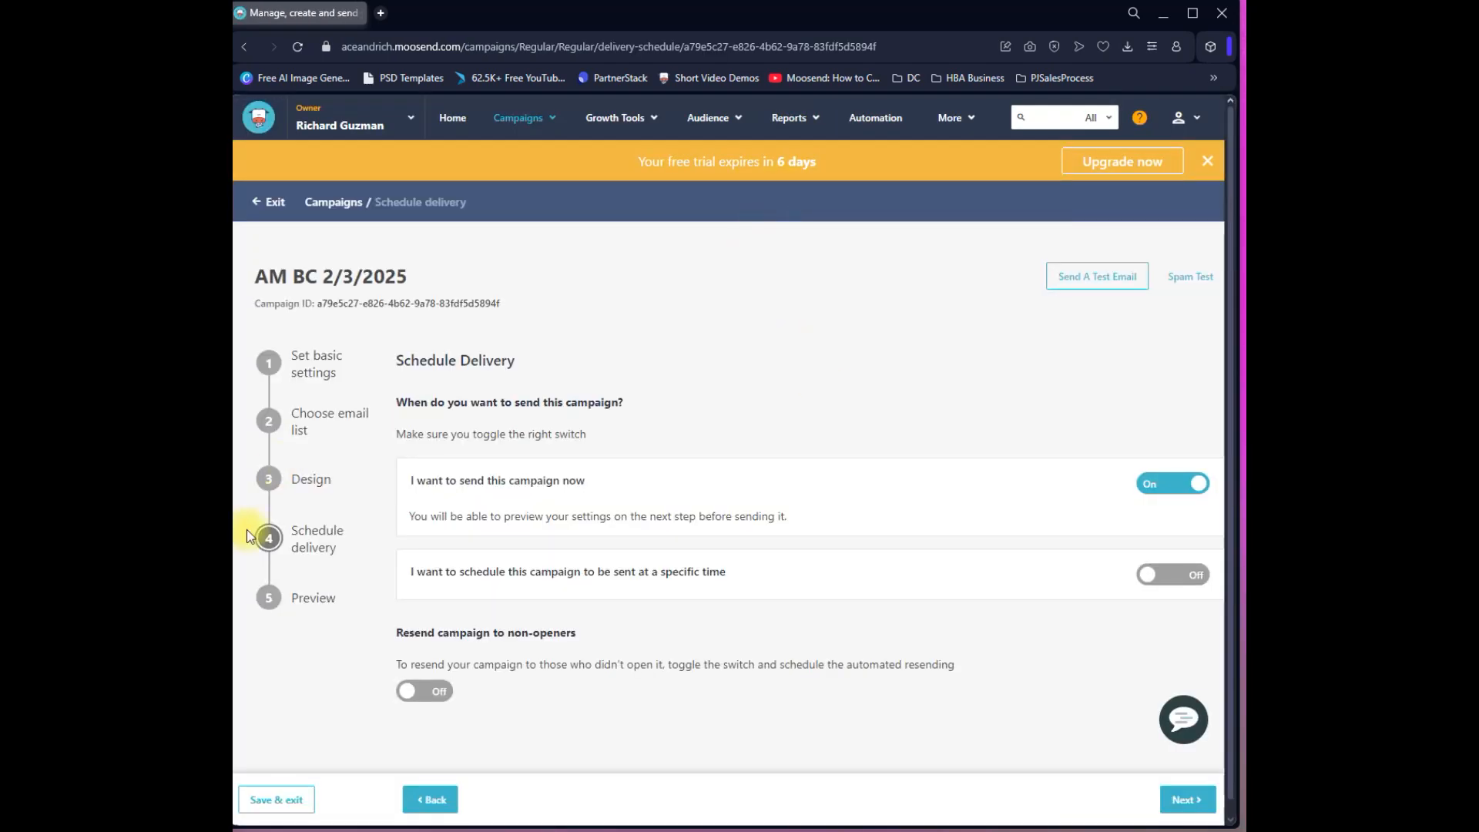
- Schedule the campaign to be sent at a specific time, on 2025-02-03 at 11:00 AM
{"action": "scroll", "coordinate": [863, 342], "scroll_direction": "down", "scroll_amount": 1}
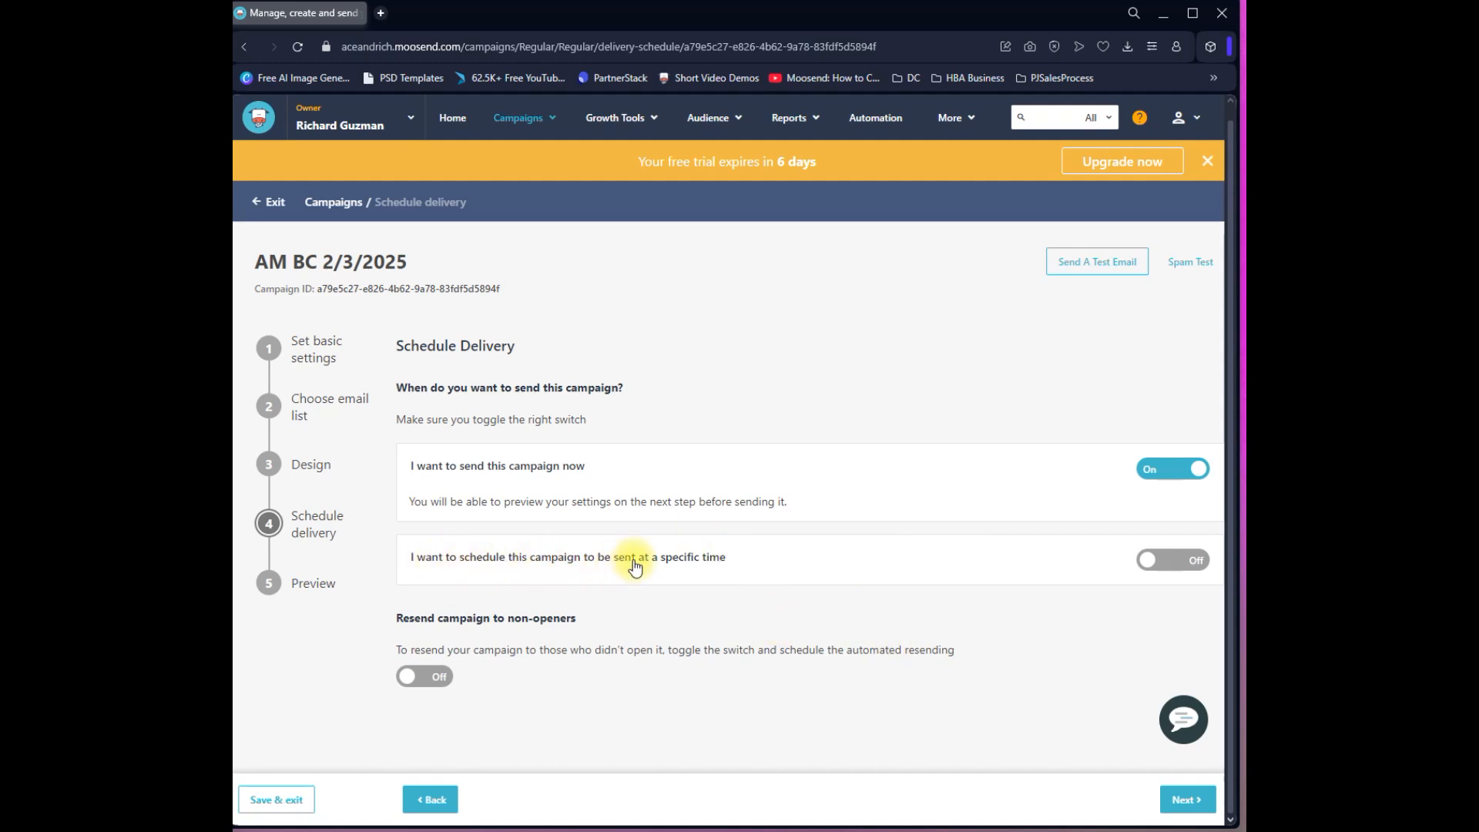
{"action": "left_click", "coordinate": [1179, 559]}
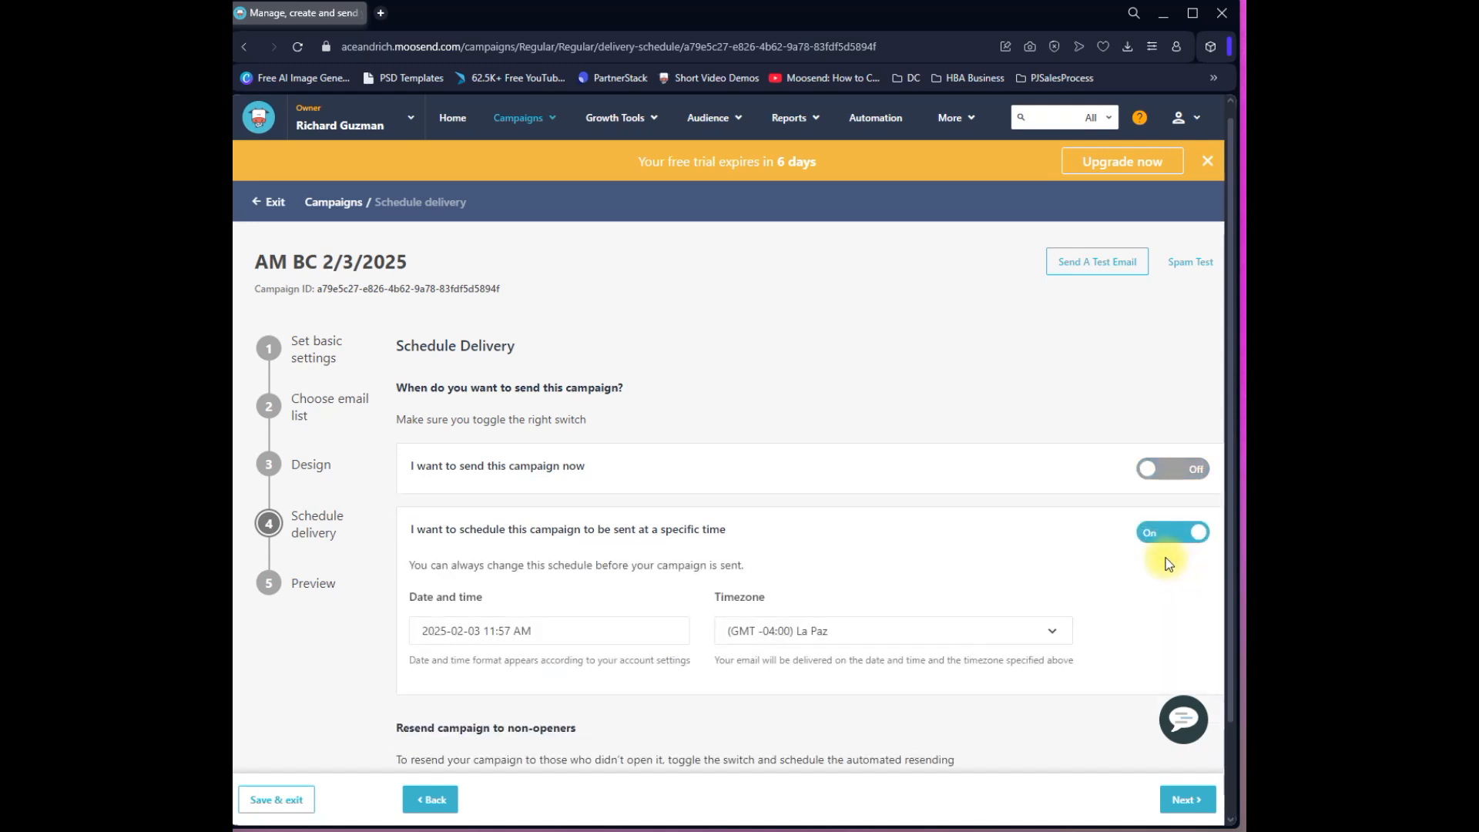
{"action": "scroll", "coordinate": [753, 529], "scroll_direction": "down", "scroll_amount": 2}
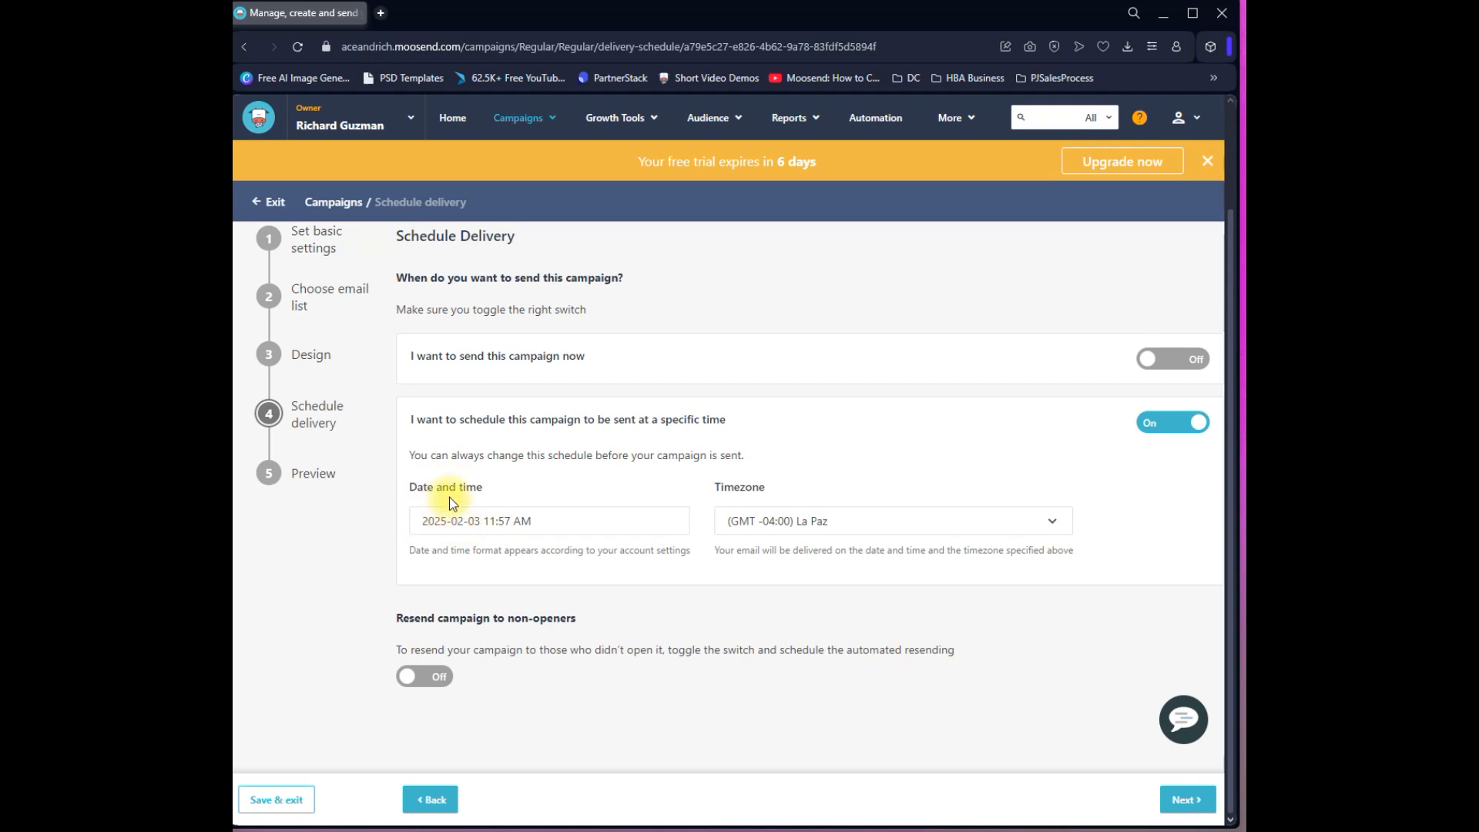
{"action": "left_click", "coordinate": [558, 522]}
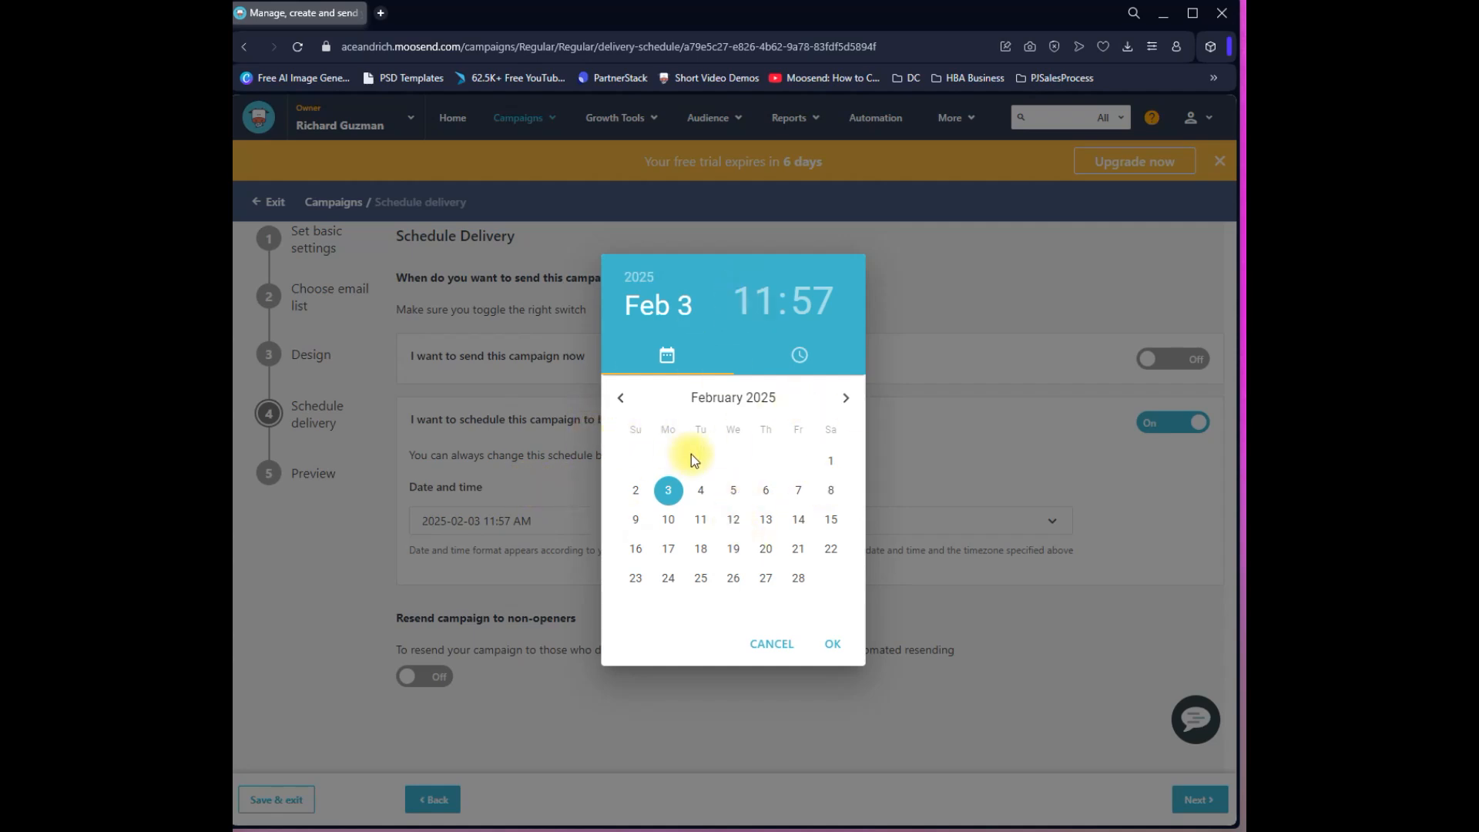
{"action": "left_click", "coordinate": [684, 499]}
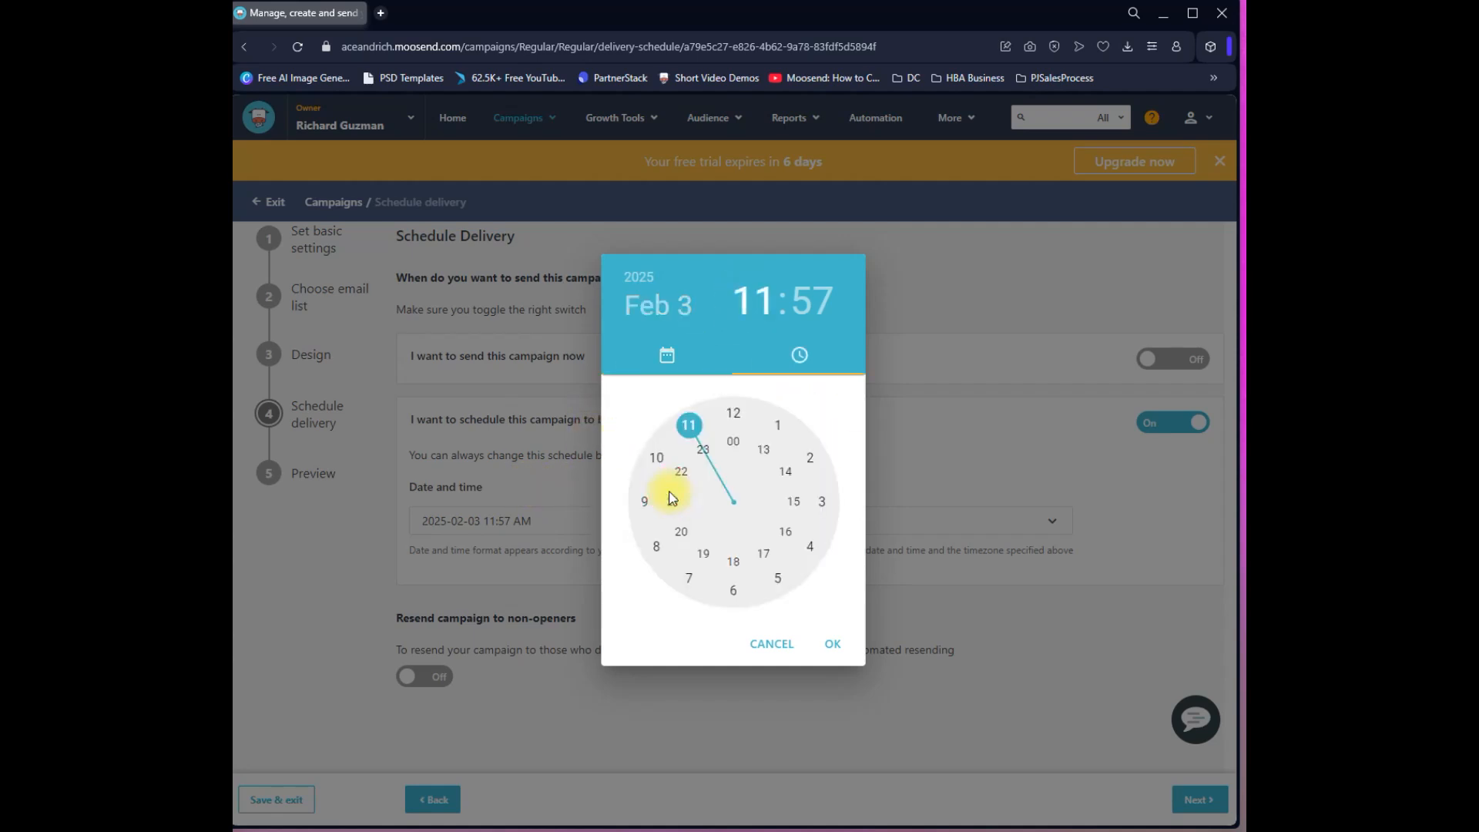
{"action": "left_click", "coordinate": [692, 427]}
{"action": "left_click", "coordinate": [729, 412]}
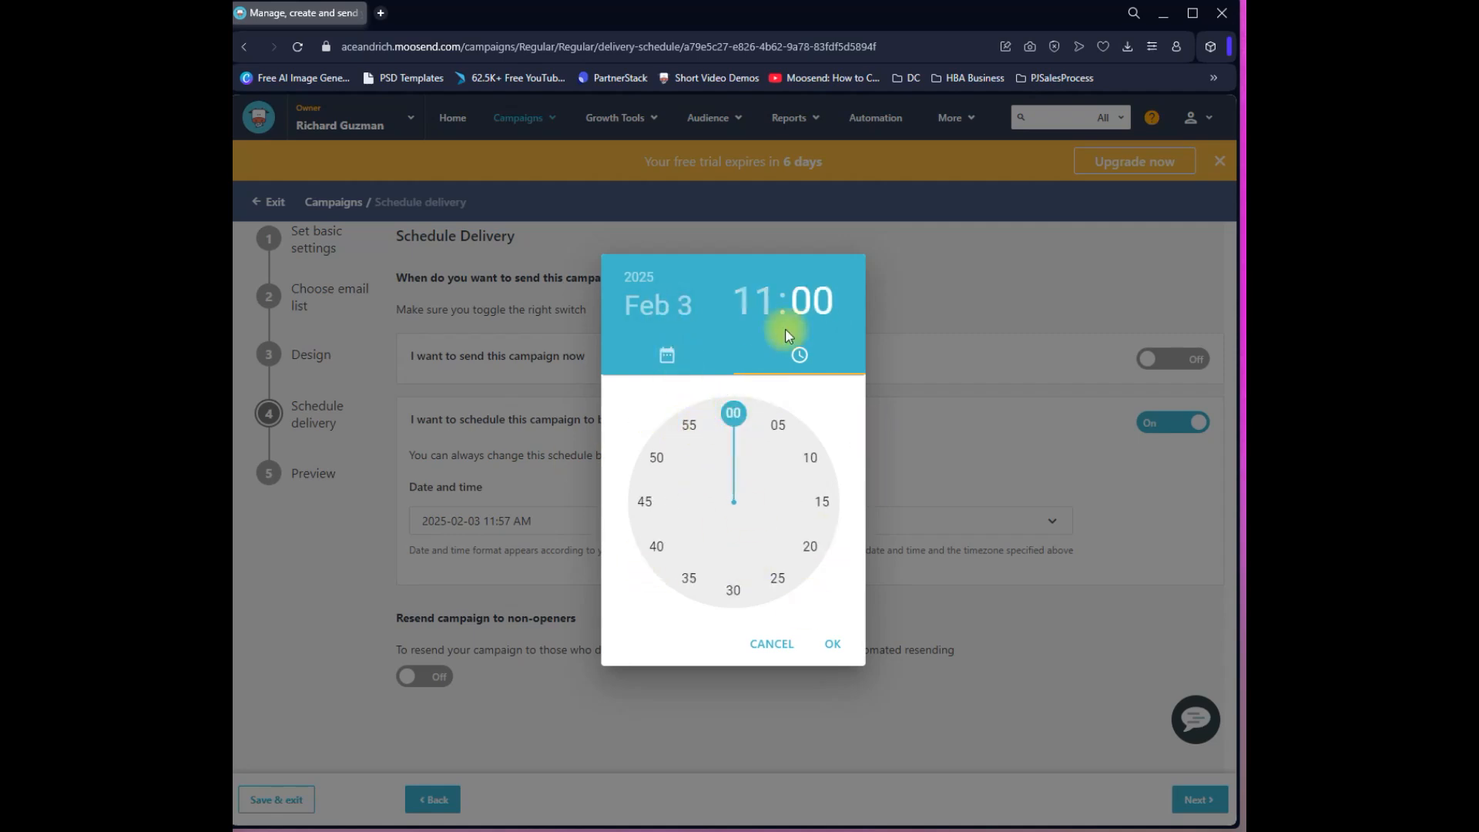
{"action": "left_click", "coordinate": [833, 647]}
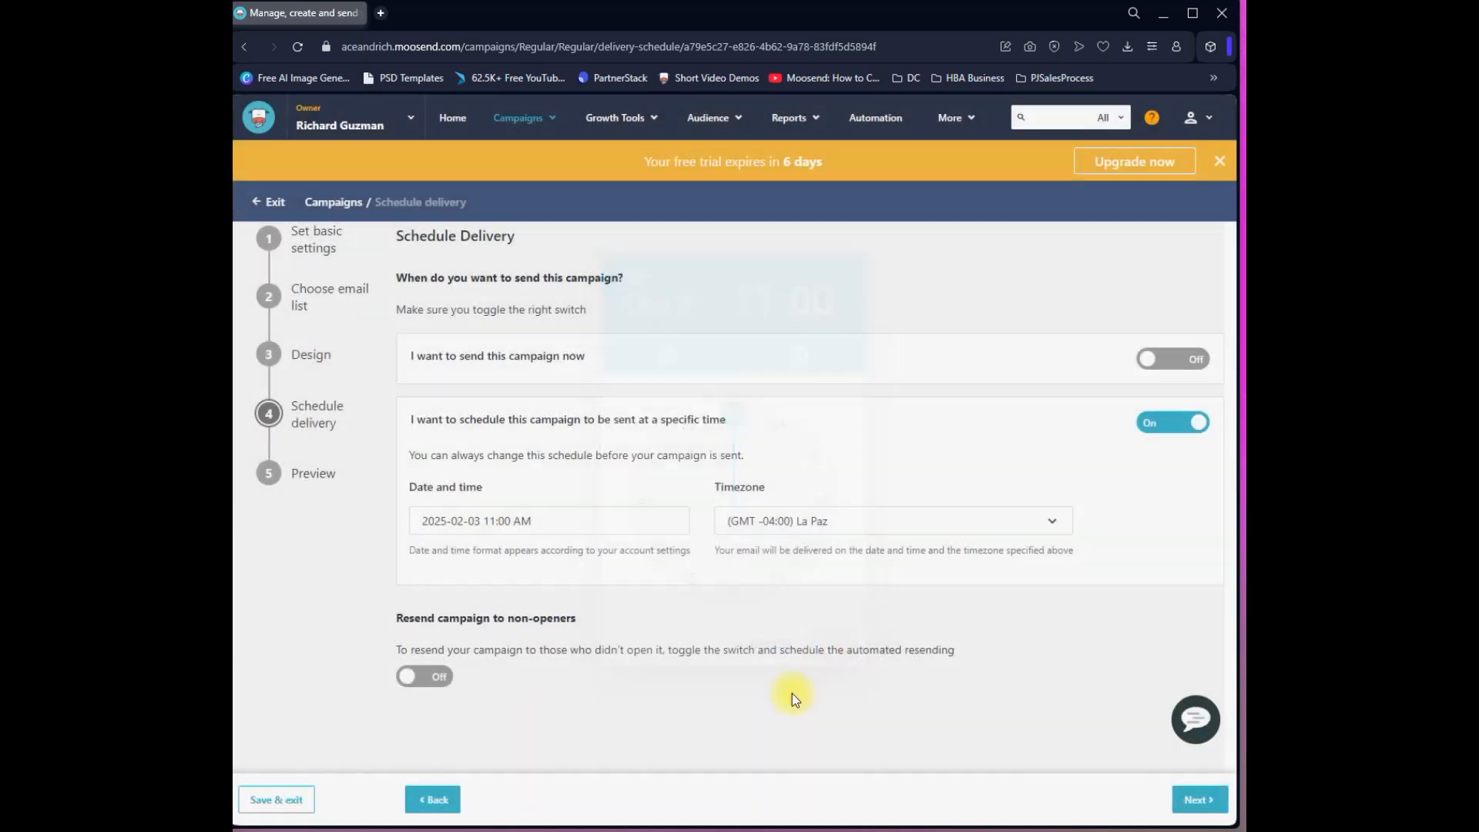
- Set the delivery timezone to (GMT -05:00) Eastern Time (US & Canada)
{"action": "left_click", "coordinate": [774, 528]}
{"action": "type", "text": "eas"}
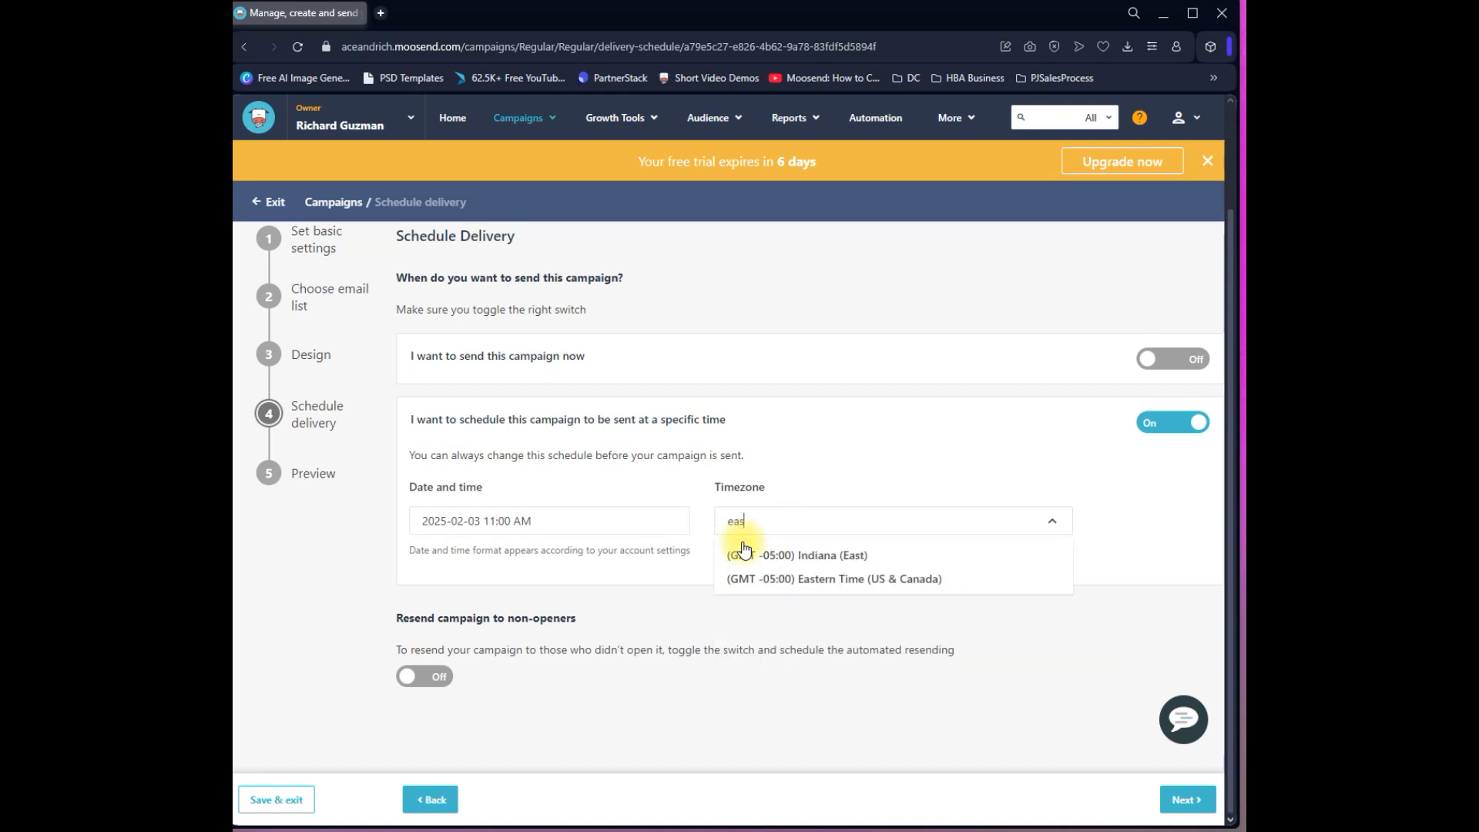
{"action": "left_click", "coordinate": [792, 580]}
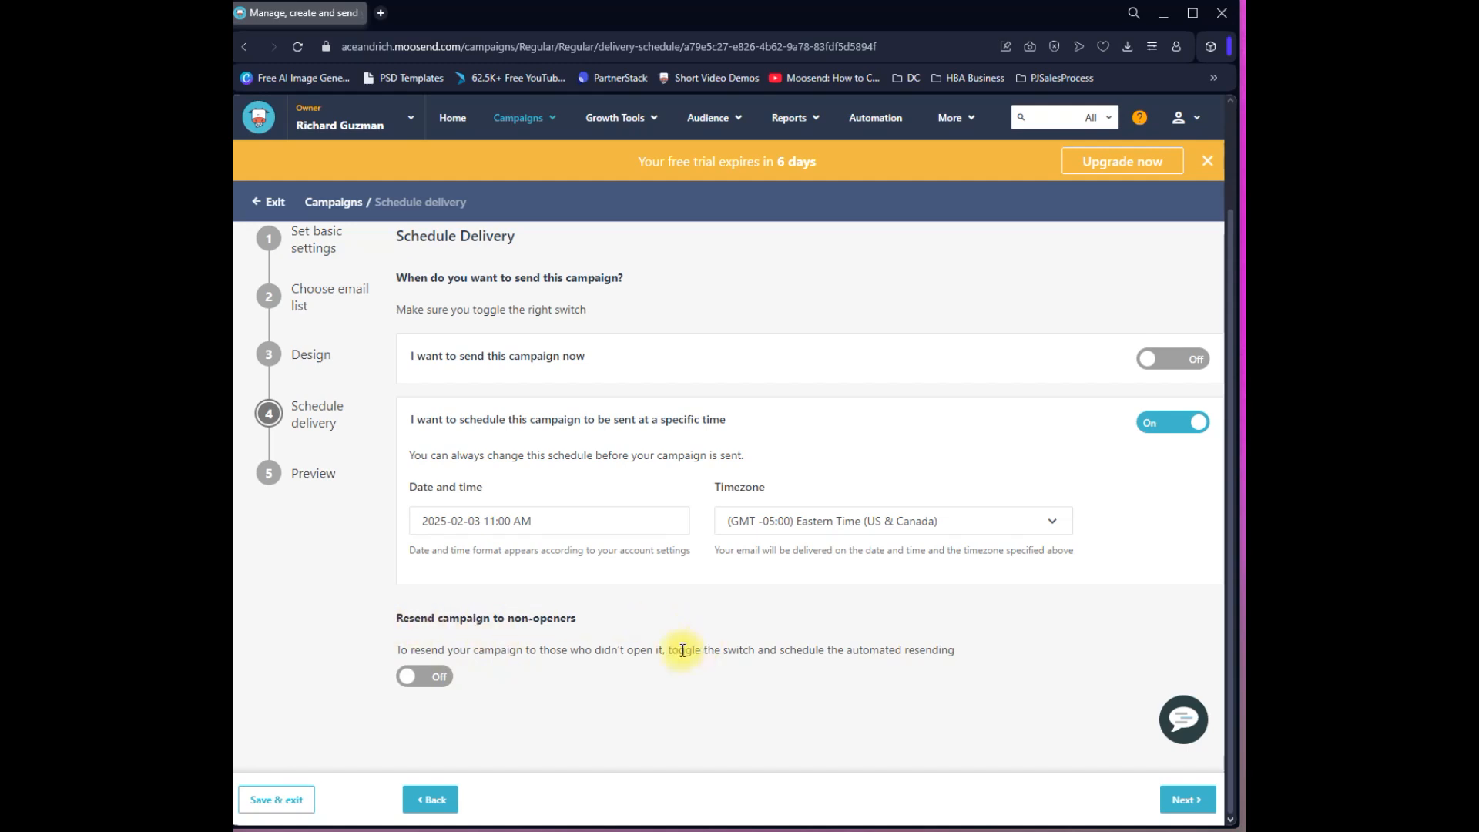
- Enable resending the campaign to non-openers after a waiting period of 3 hours
{"action": "left_click", "coordinate": [428, 678]}
{"action": "scroll", "coordinate": [646, 557], "scroll_direction": "down", "scroll_amount": 3}
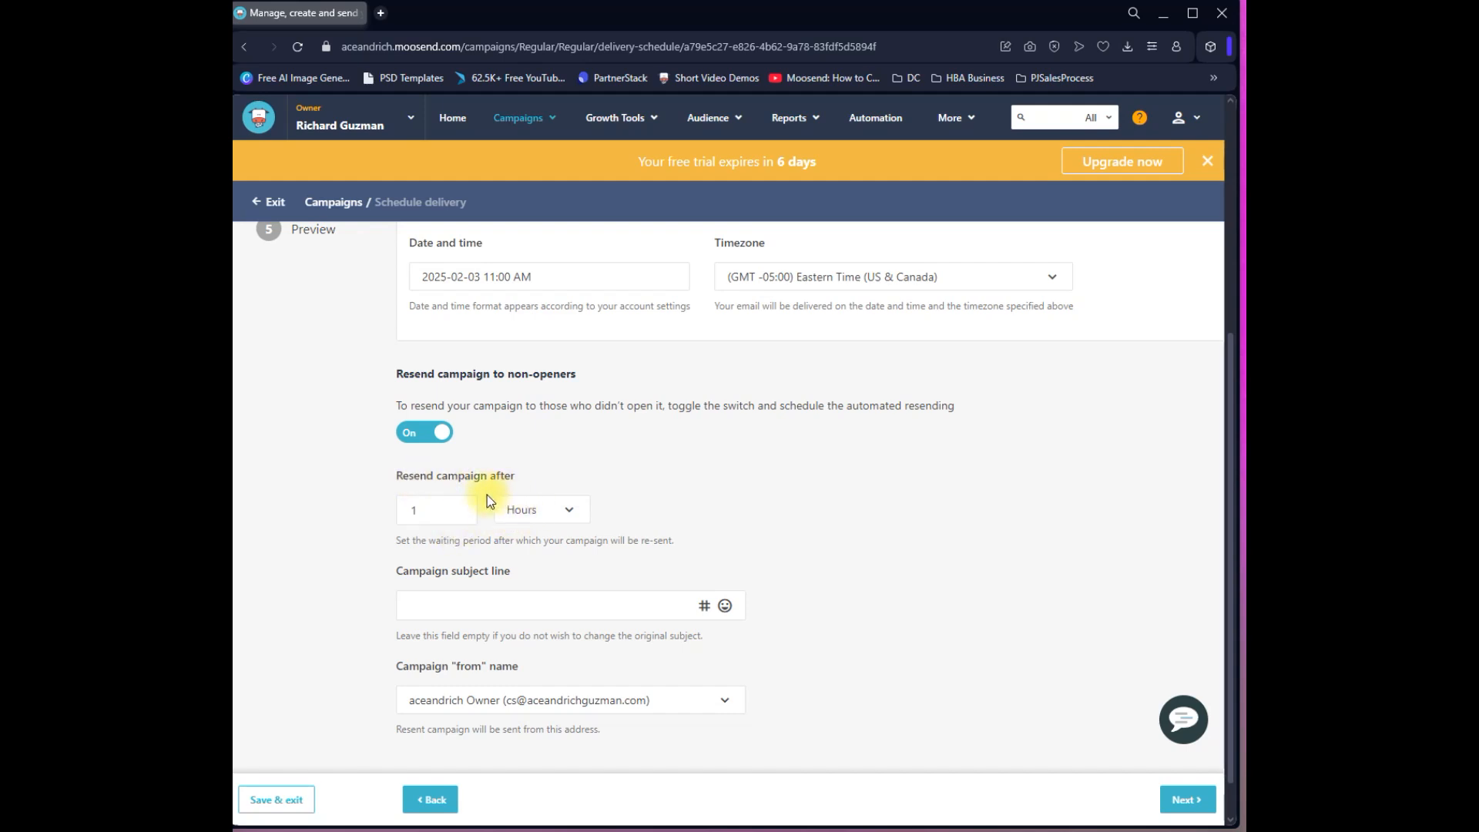
{"action": "left_click", "coordinate": [444, 510]}
{"action": "key", "text": "BackSpace"}
{"action": "type", "text": "3"}
{"action": "scroll", "coordinate": [539, 484], "scroll_direction": "down", "scroll_amount": 1}
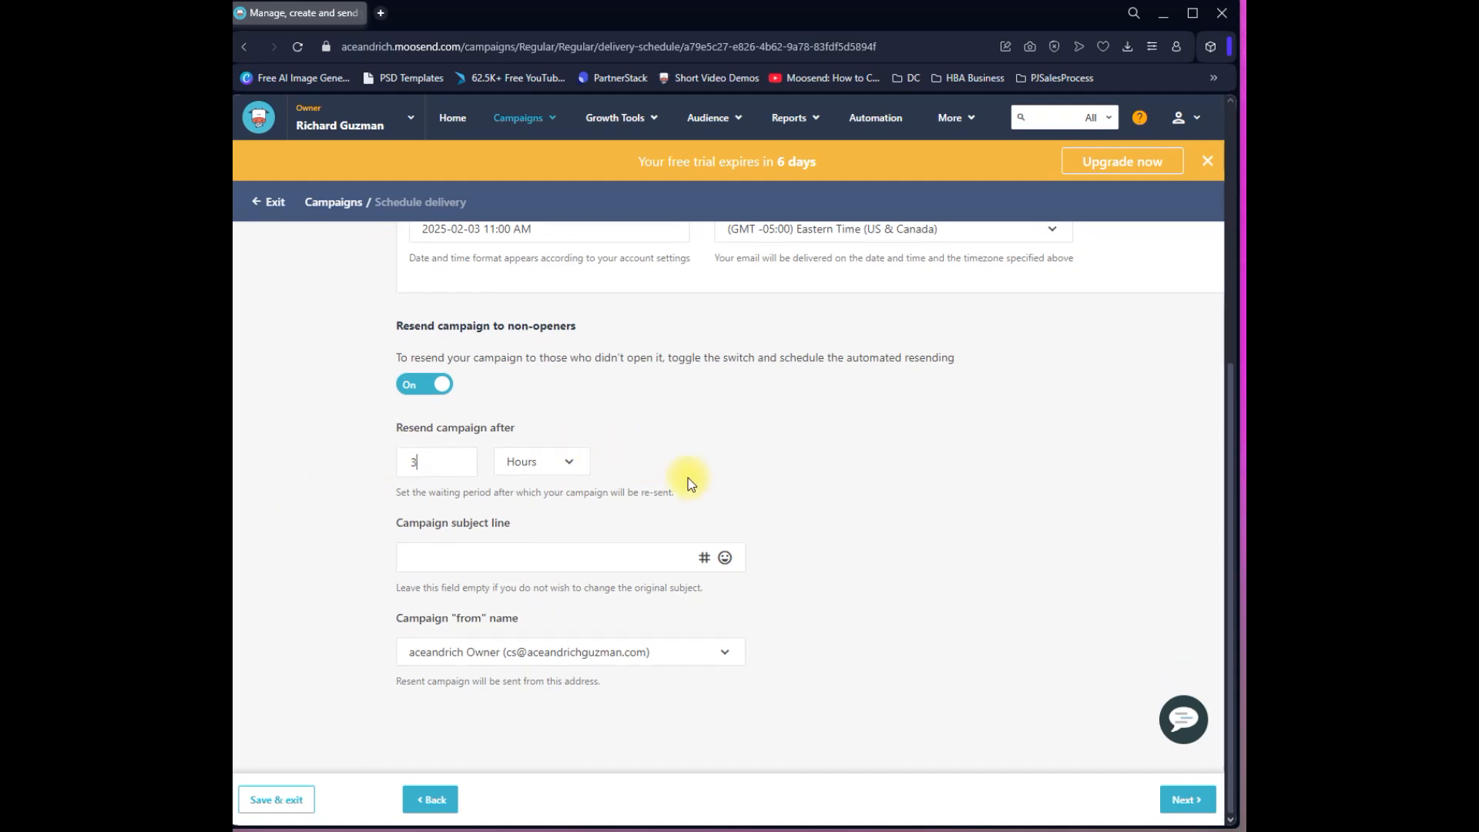
- Paste the copied subject line for the resent campaign and continue to the campaign preview
{"action": "left_click", "coordinate": [448, 555]}
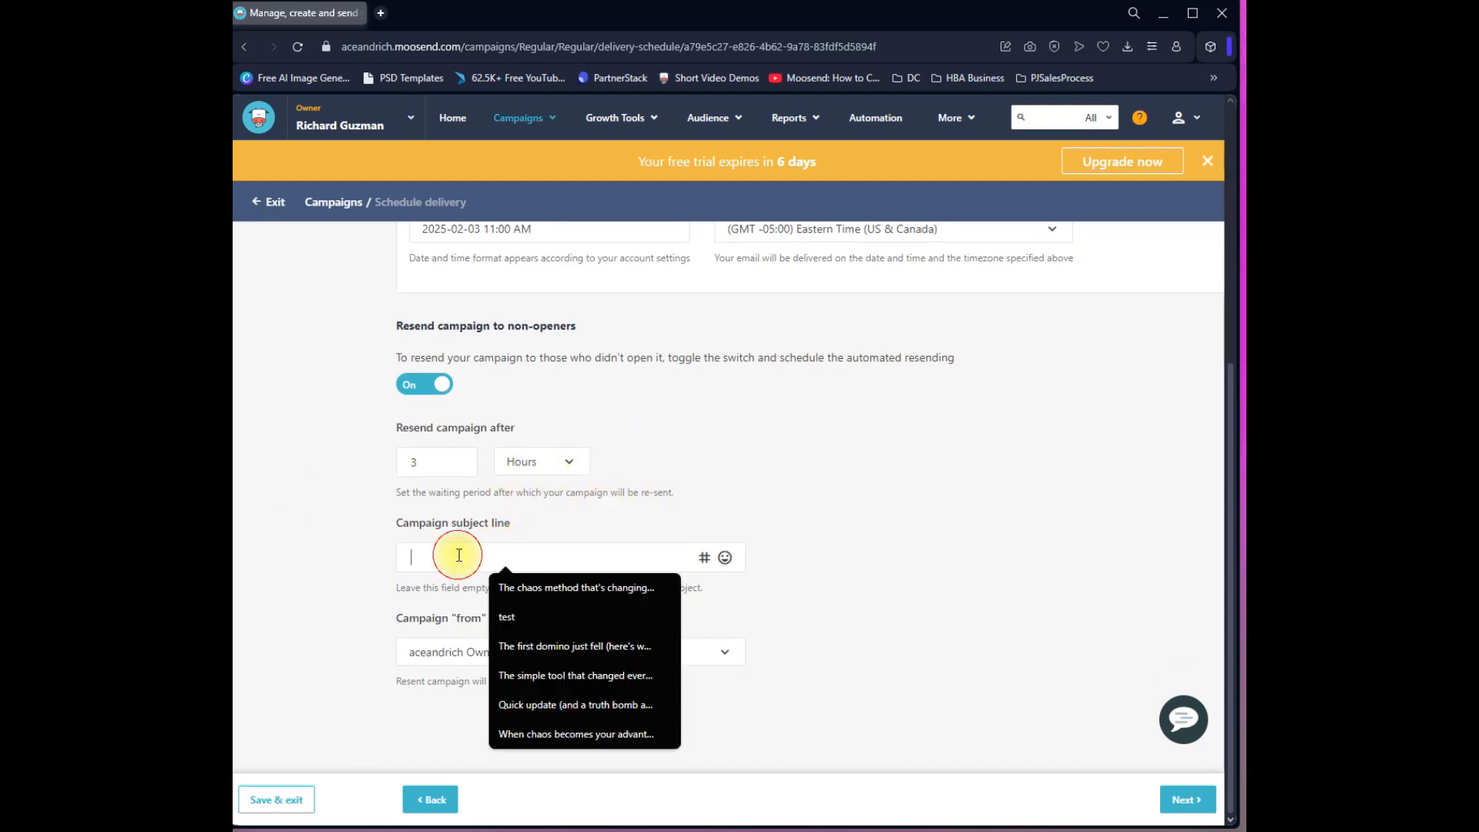
{"action": "left_click", "coordinate": [340, 568]}
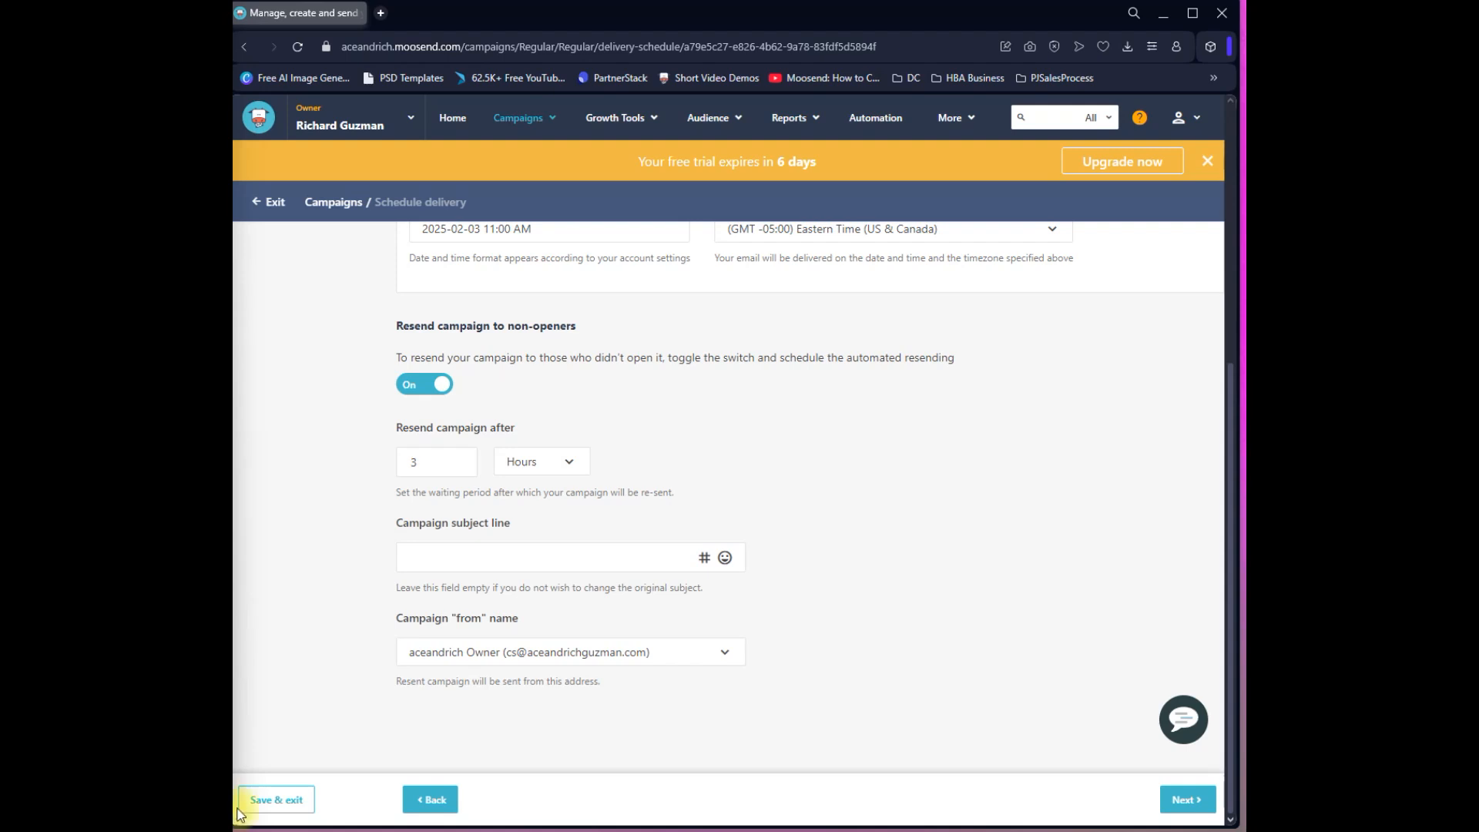
{"action": "key", "text": "ctrl+v"}
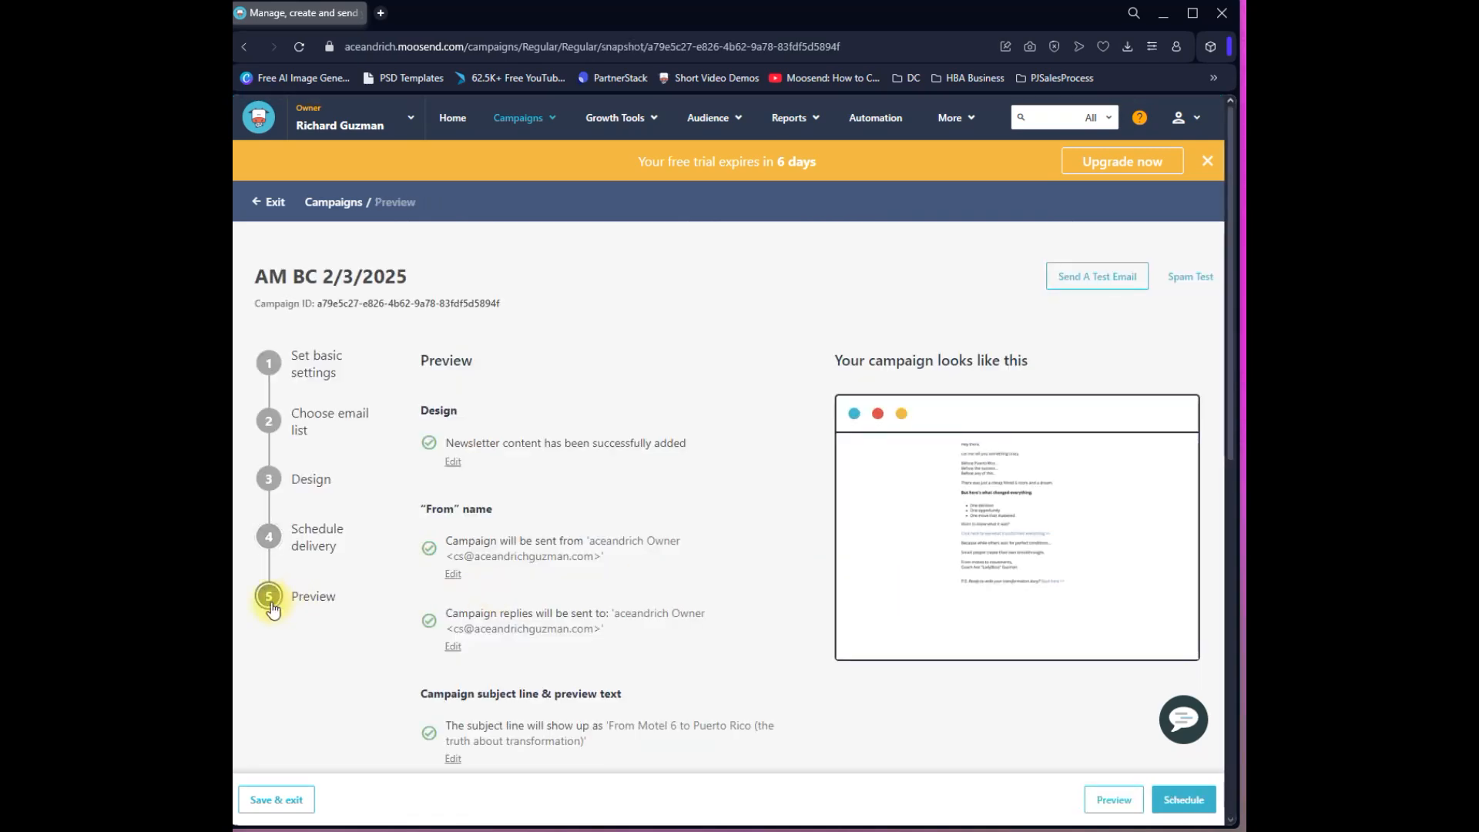
- Review the campaign summary from design to delivery and schedule the campaign
{"action": "scroll", "coordinate": [617, 324], "scroll_direction": "down", "scroll_amount": 2}
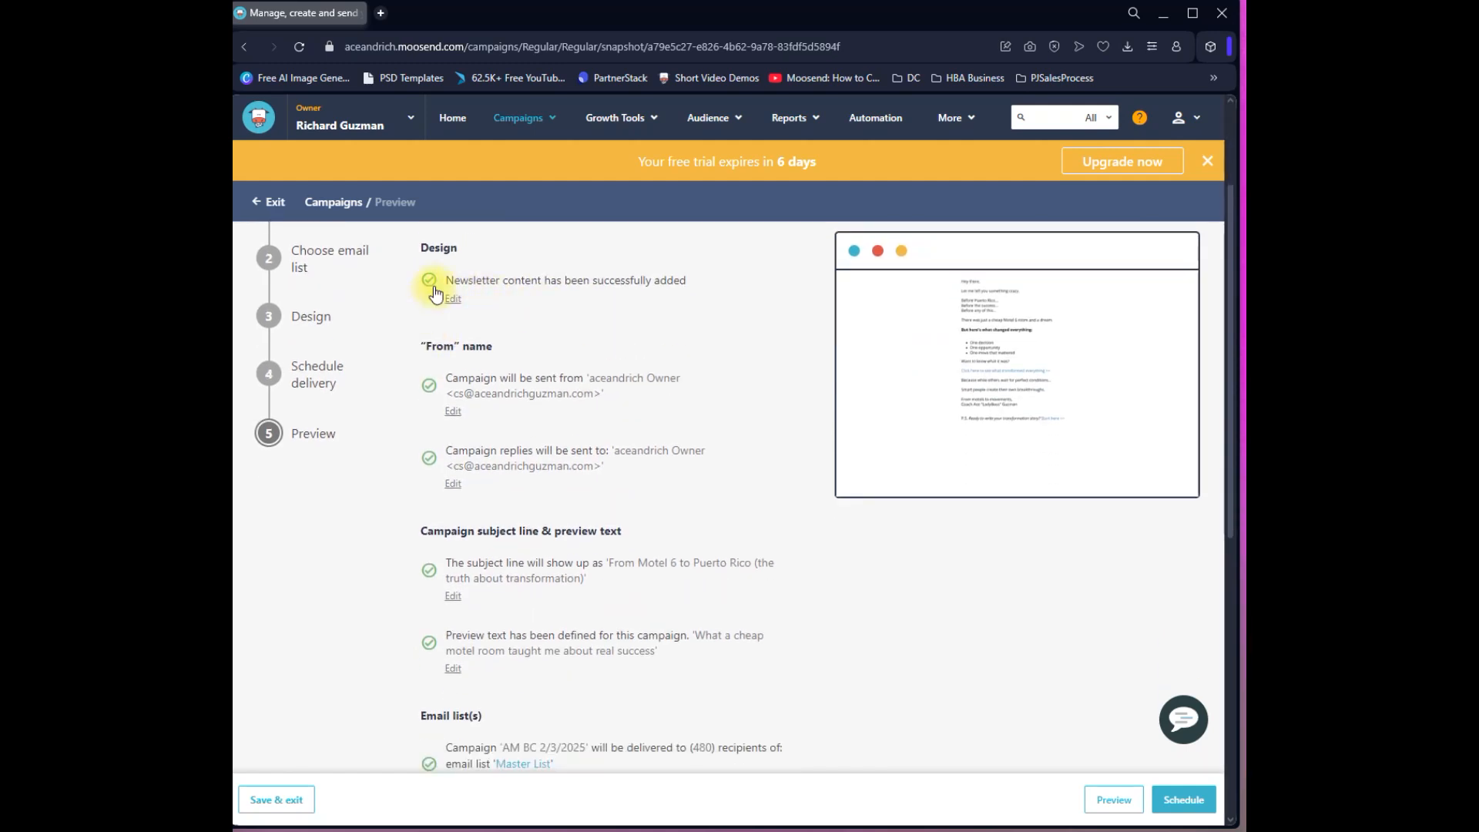
{"action": "scroll", "coordinate": [505, 478], "scroll_direction": "down", "scroll_amount": 2}
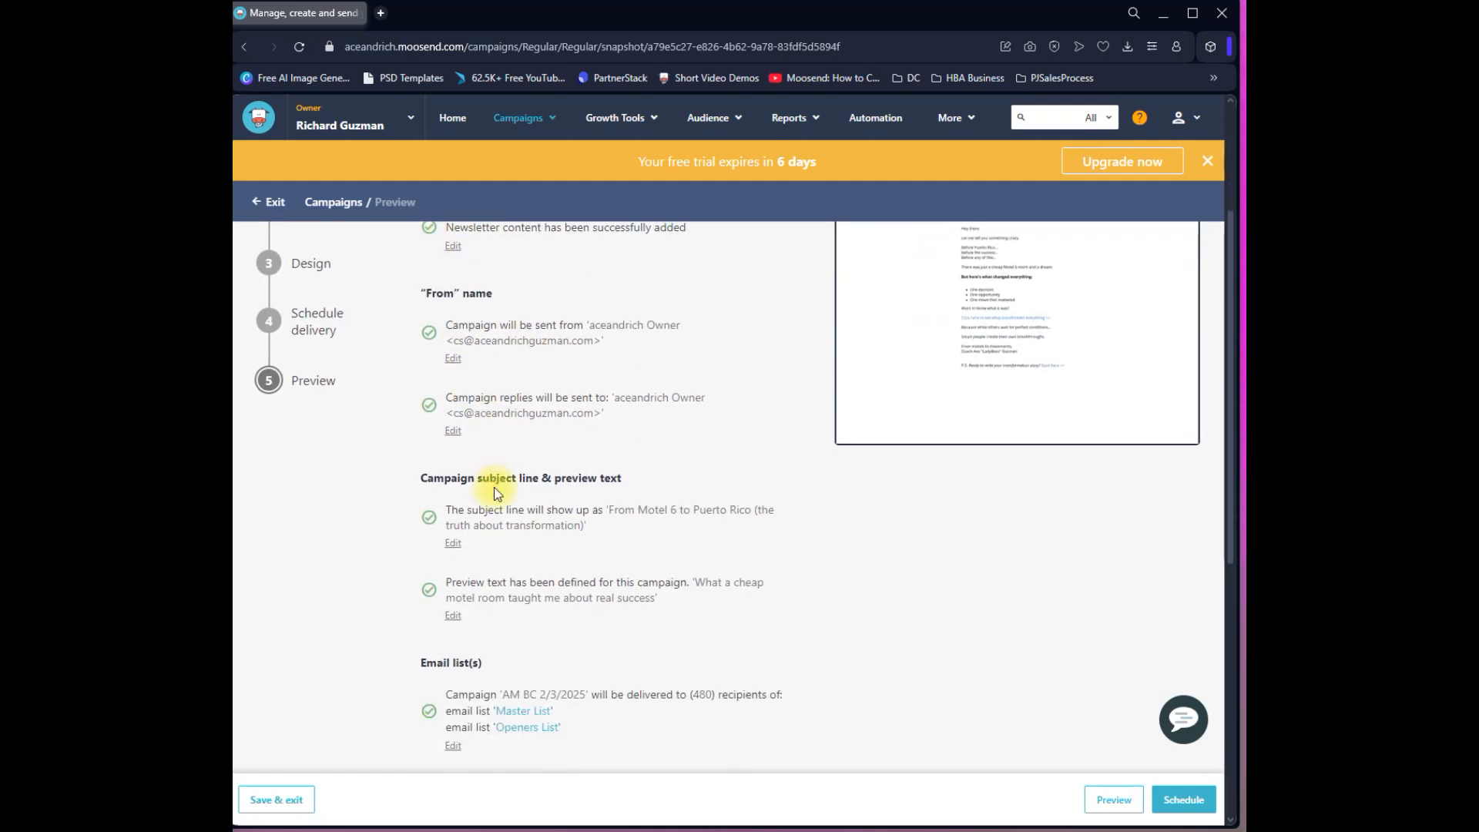
{"action": "scroll", "coordinate": [494, 472], "scroll_direction": "down", "scroll_amount": 3}
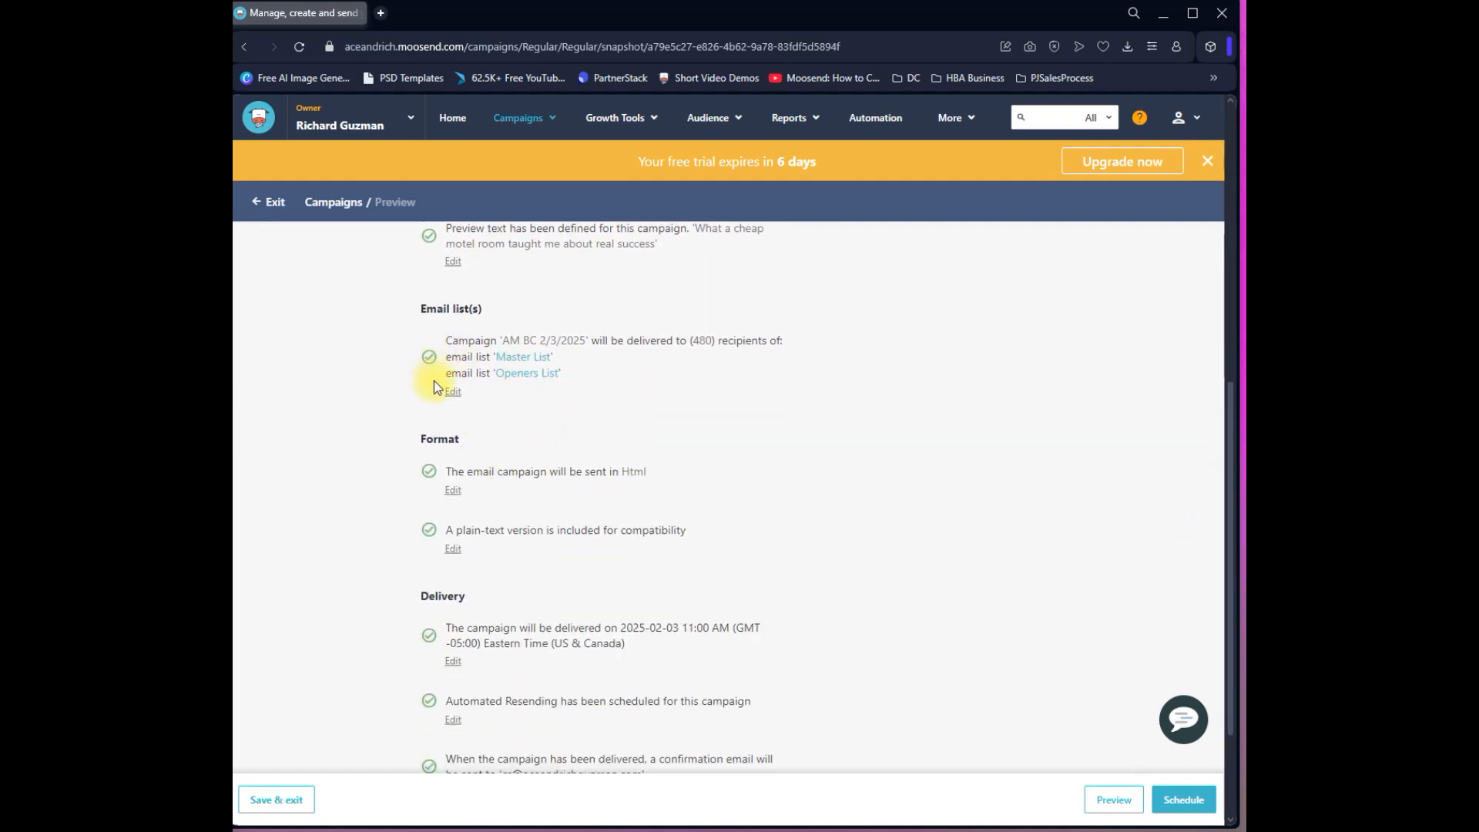
{"action": "scroll", "coordinate": [451, 608], "scroll_direction": "down", "scroll_amount": 2}
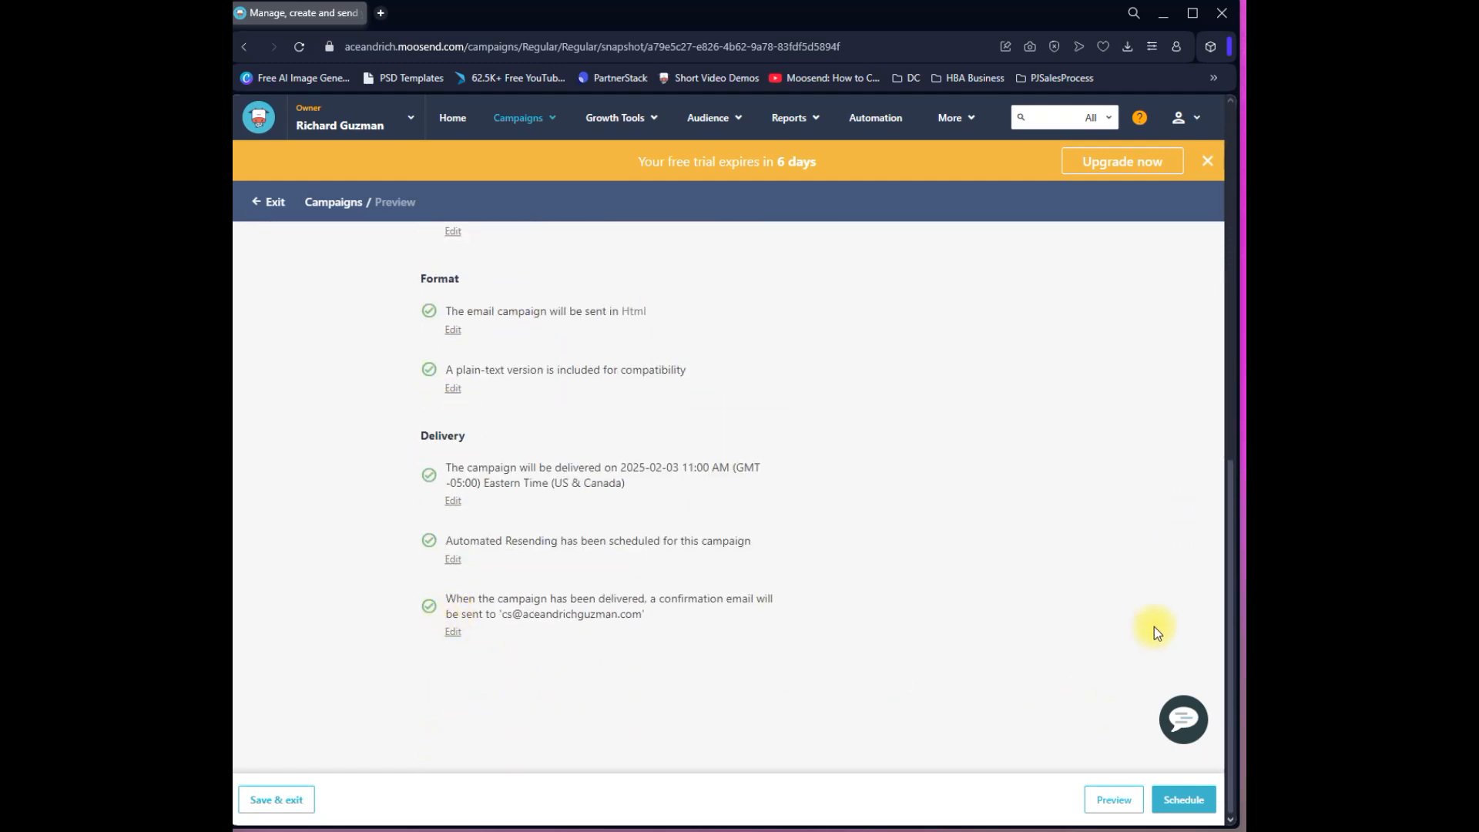
{"action": "left_click", "coordinate": [1187, 802]}
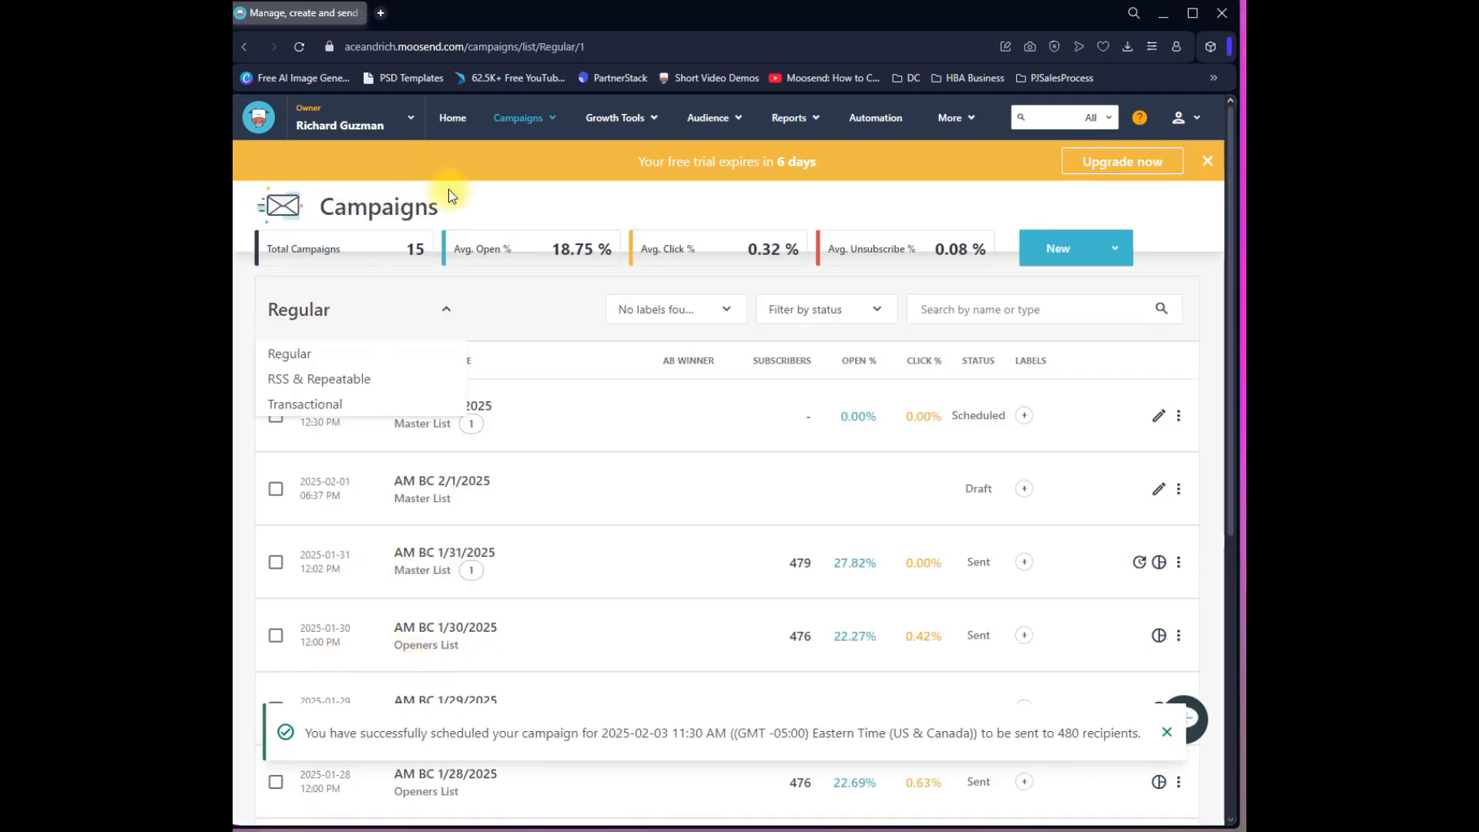
- Check the status, open rate and click rate of AM BC 2/3/2025 in the campaigns list
{"action": "left_click_drag", "start_coordinate": [952, 416], "coordinate": [1010, 422]}
{"action": "left_click", "coordinate": [593, 422]}
{"action": "left_click_drag", "start_coordinate": [838, 418], "coordinate": [906, 418]}
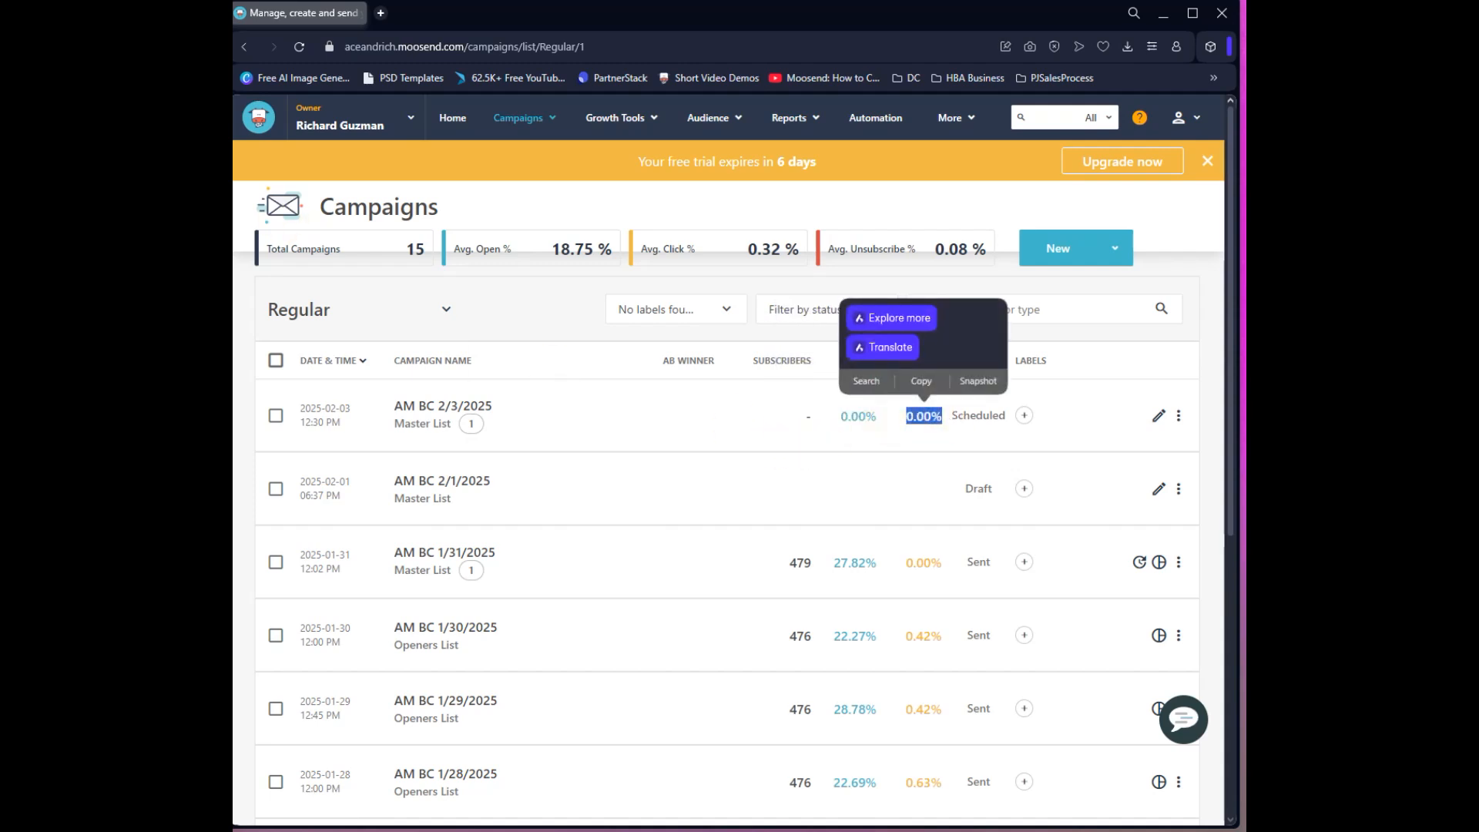